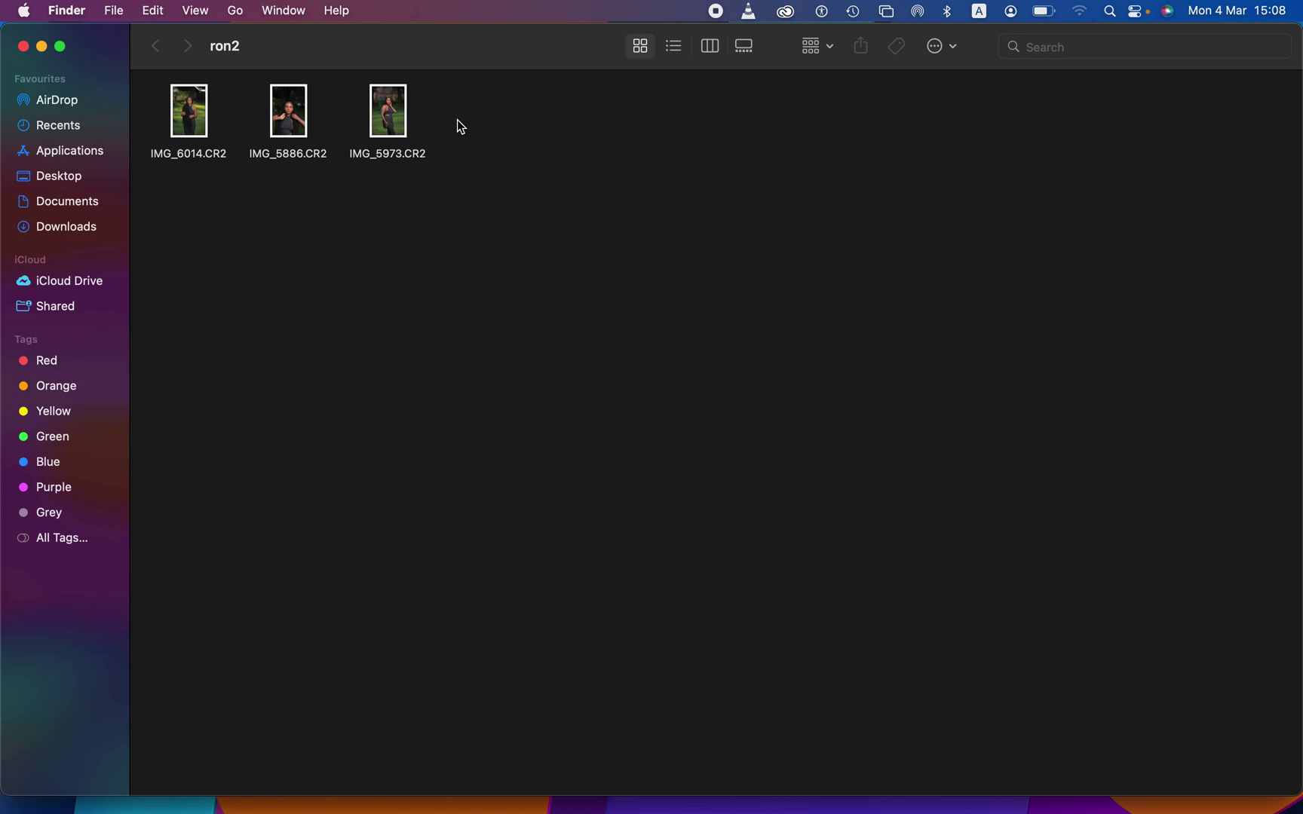
# Step: Open the three raw photos IMG_6014, IMG_5886 and IMG_5973 from the ron2 folder in Adobe Photoshop 2020
pyautogui.moveTo(472, 126); pyautogui.dragTo(189, 97)
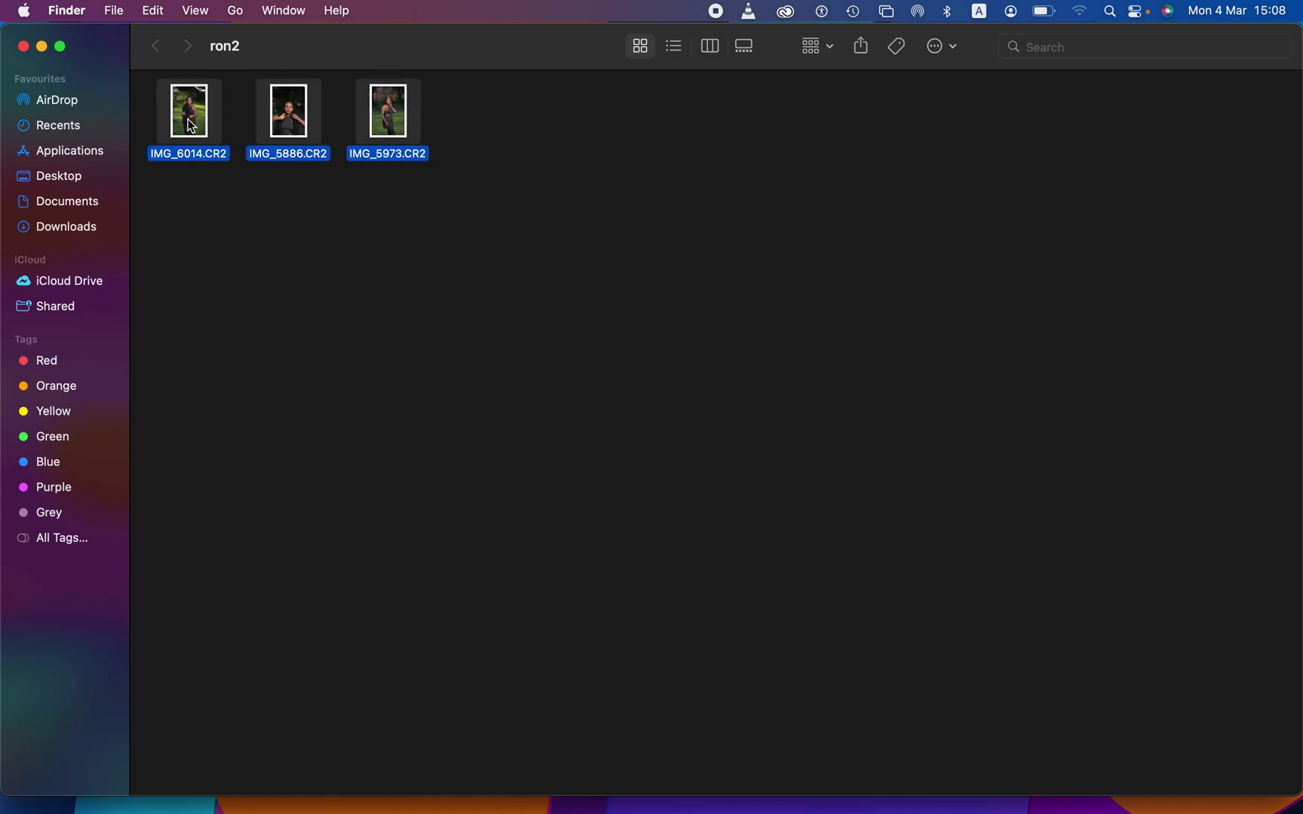
pyautogui.rightClick(191, 121)
pyautogui.moveTo(263, 174)
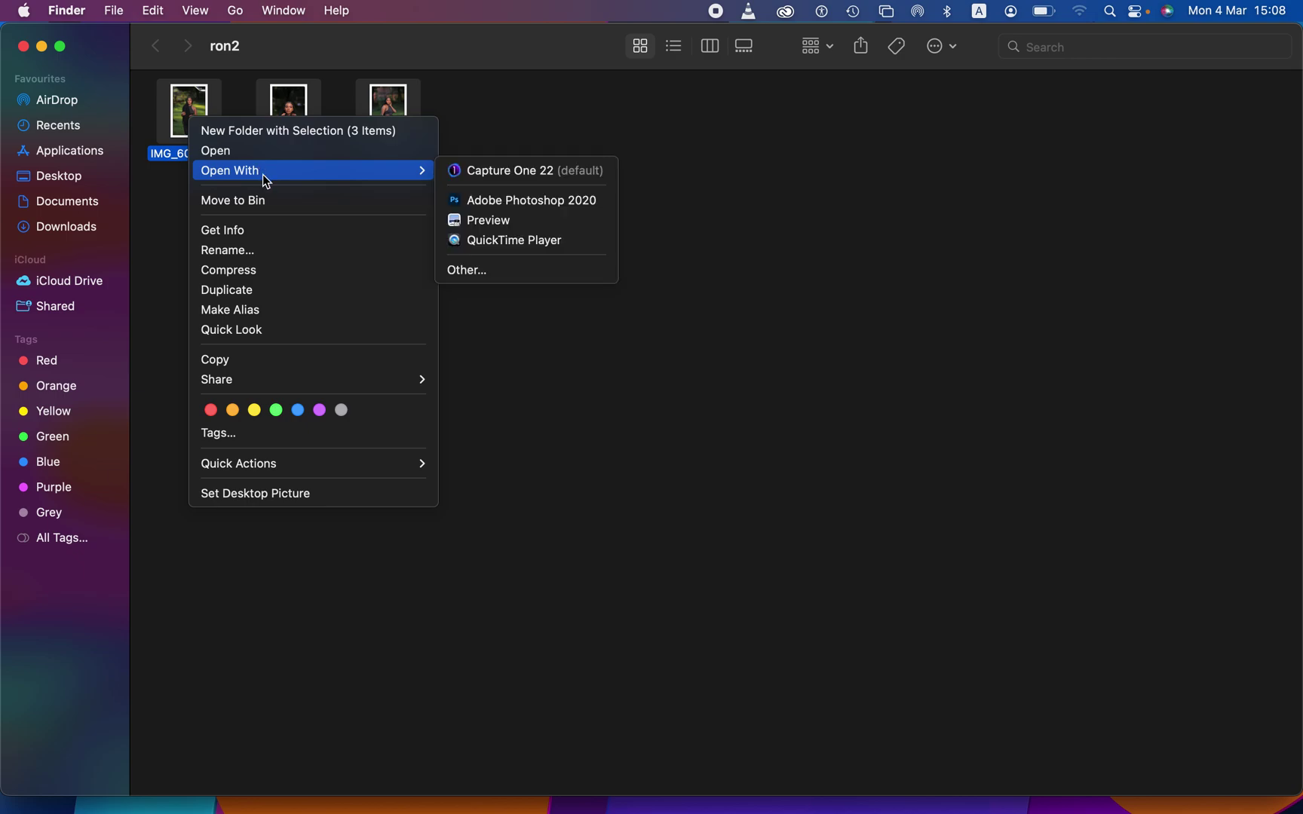
pyautogui.click(588, 206)
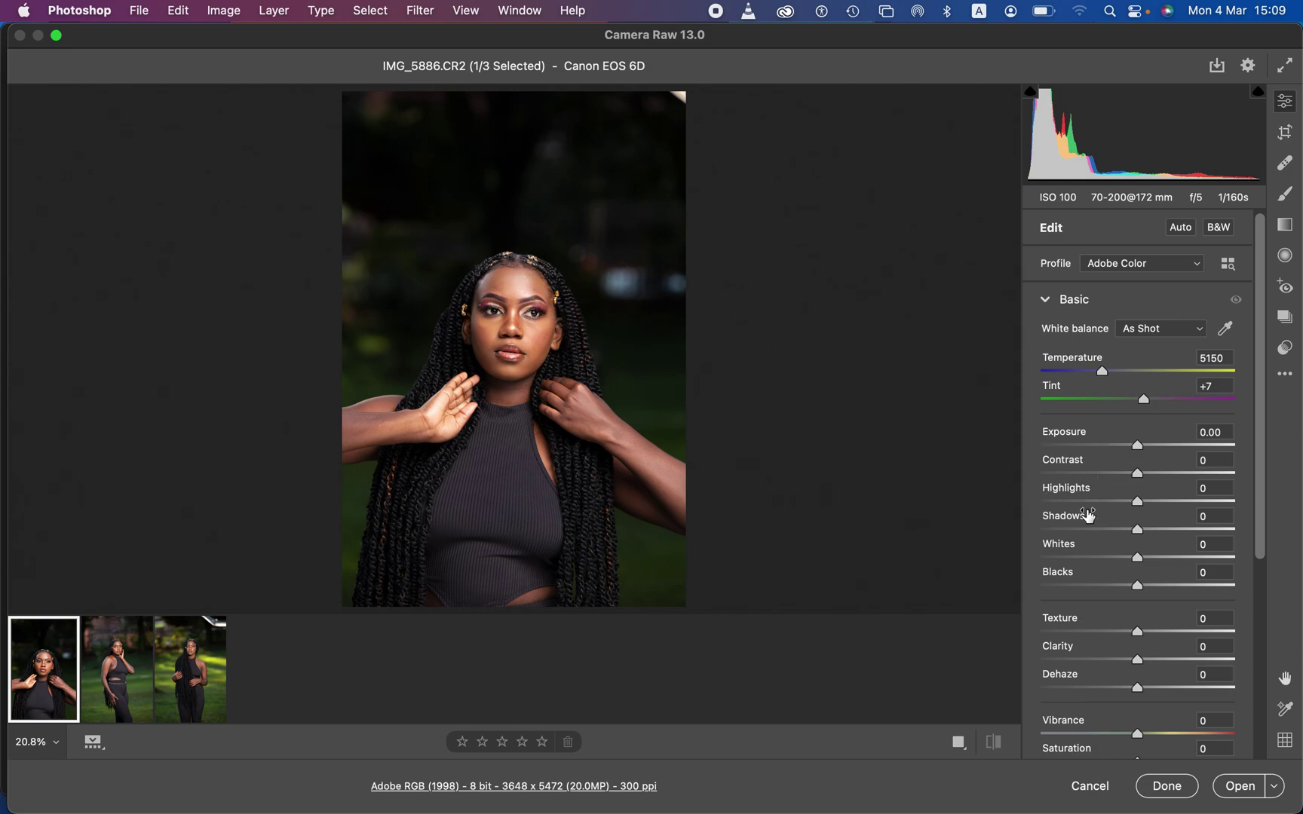
# Step: On IMG_5886.CR2, set Highlights to -45, Shadows to +27, Whites to -28, Contrast to +7 and Temperature to 5450
pyautogui.moveTo(1137, 502); pyautogui.dragTo(1098, 508)
pyautogui.moveTo(1137, 559); pyautogui.dragTo(1167, 533)
pyautogui.moveTo(1138, 473); pyautogui.dragTo(1149, 479)
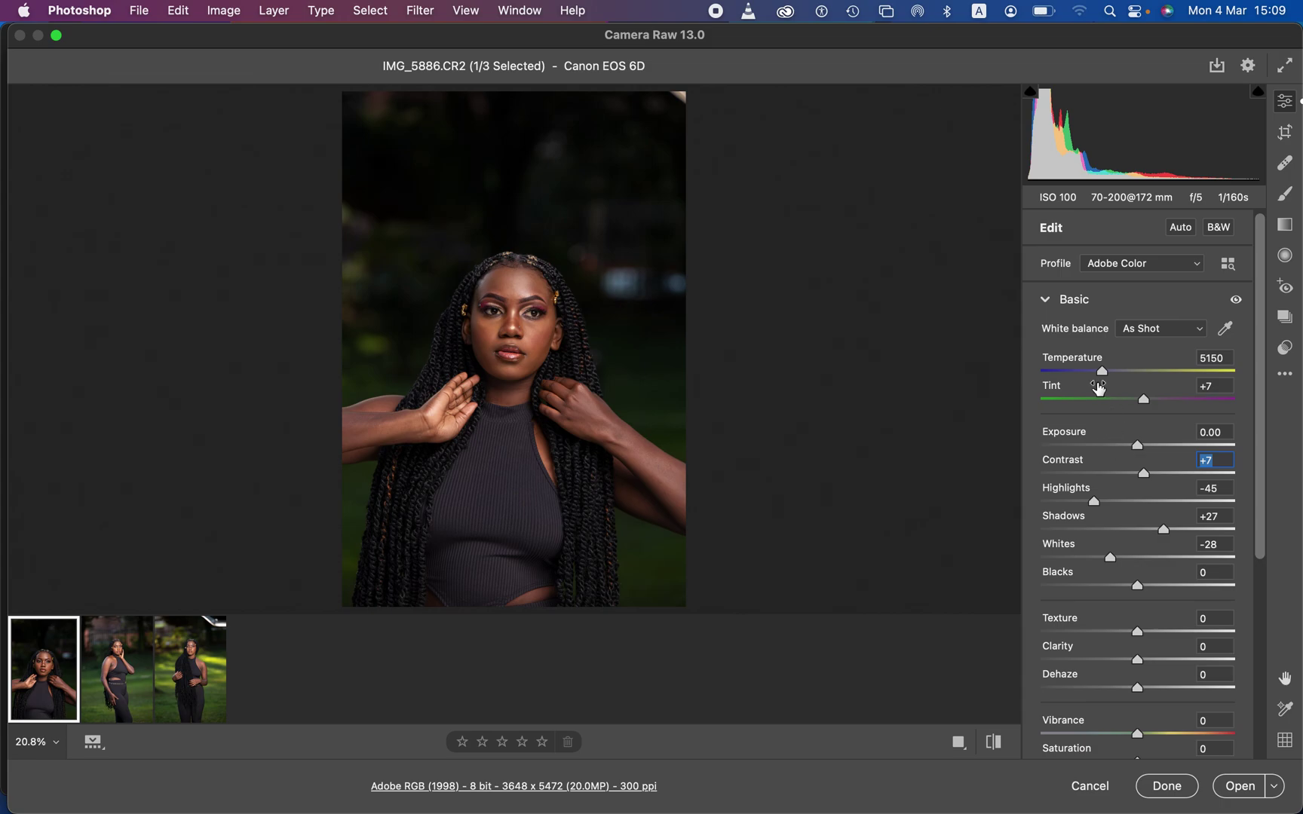
pyautogui.moveTo(1104, 373); pyautogui.dragTo(1107, 373)
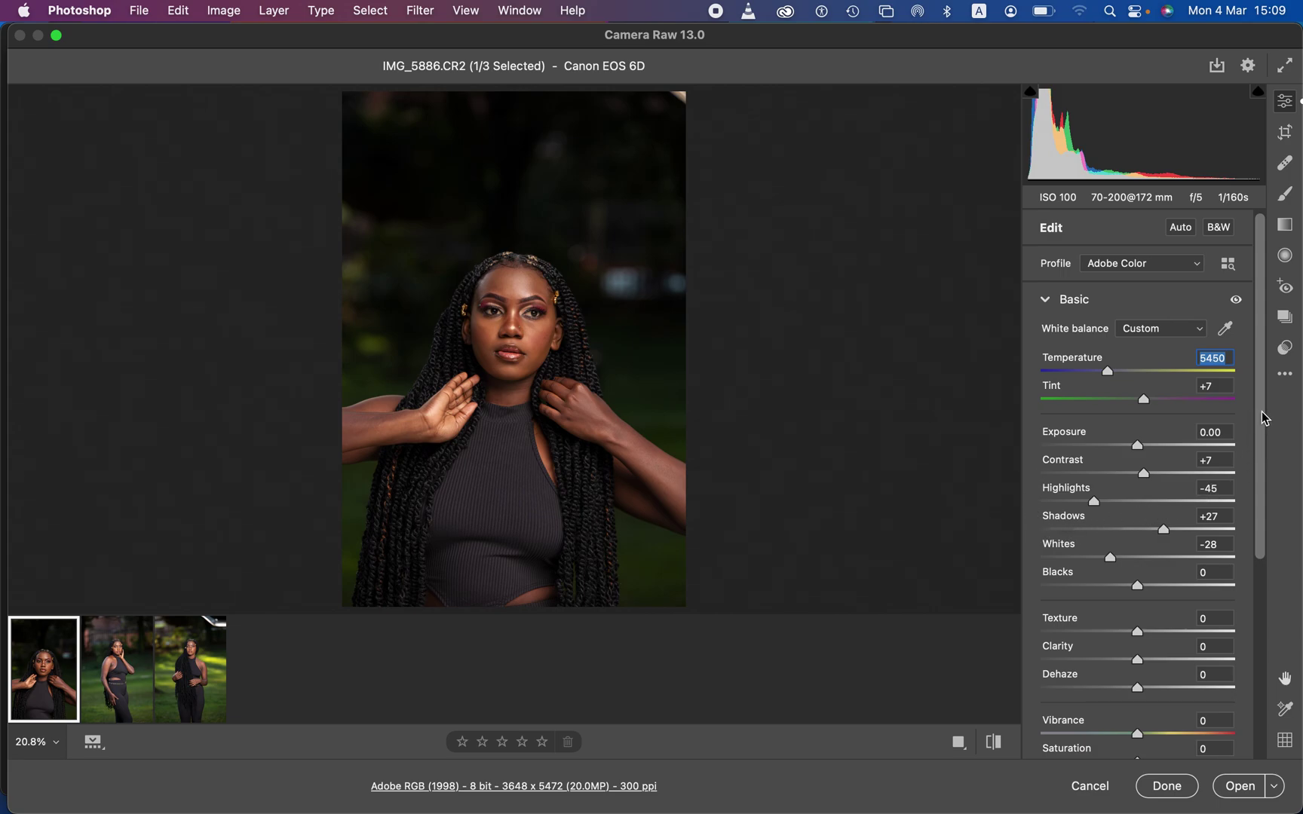
# Step: In the Color Mixer, shift the hue of IMG_5886.CR2's Greens to +45 and Yellows to about +42
pyautogui.moveTo(1264, 418); pyautogui.dragTo(1259, 625)
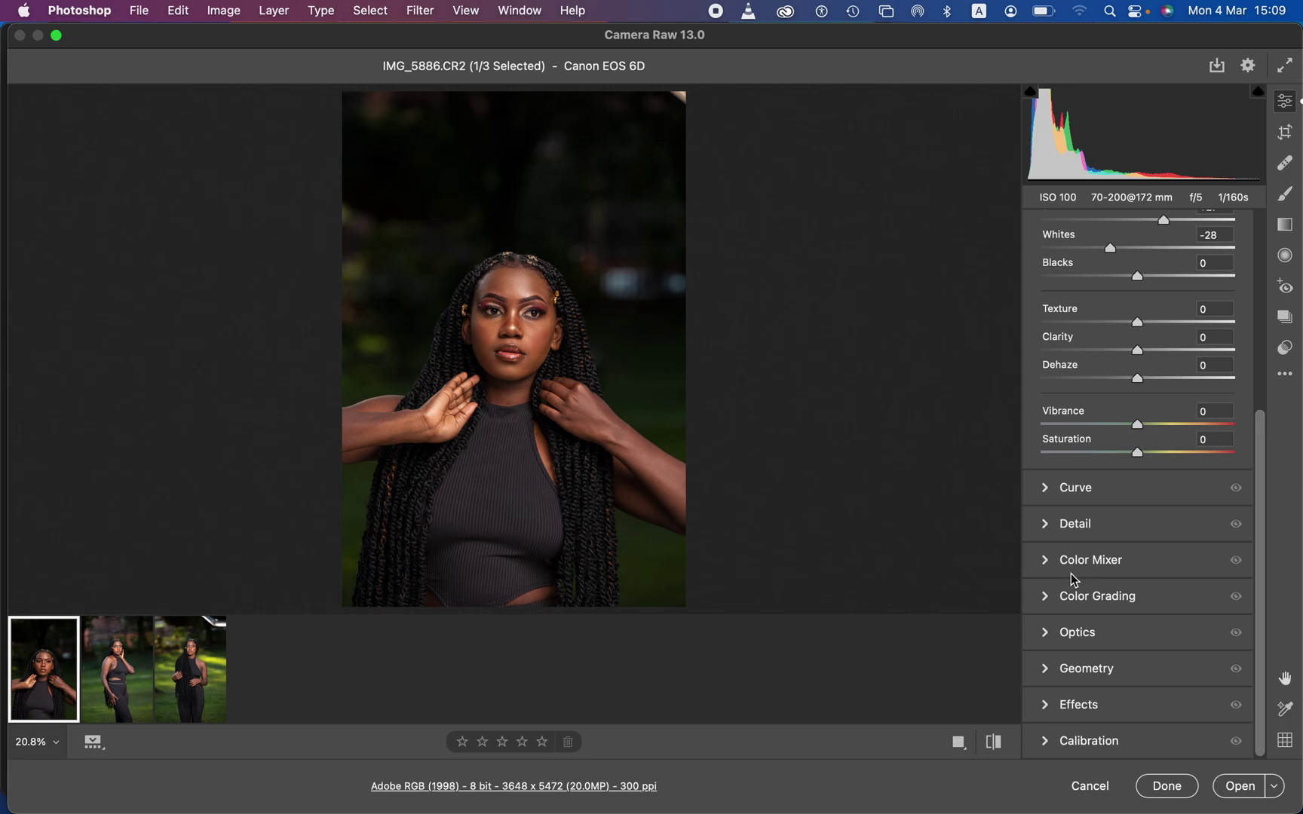
pyautogui.click(1048, 562)
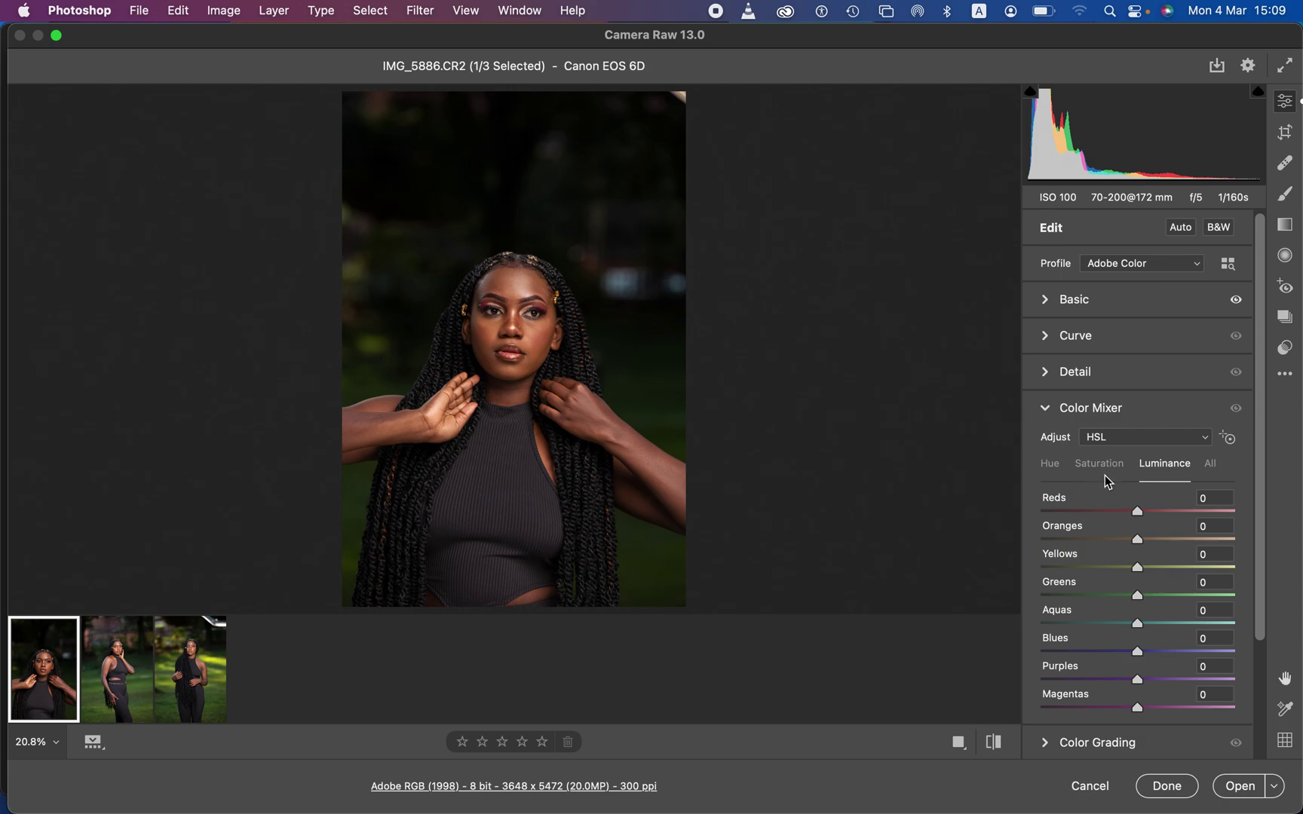
pyautogui.click(1053, 464)
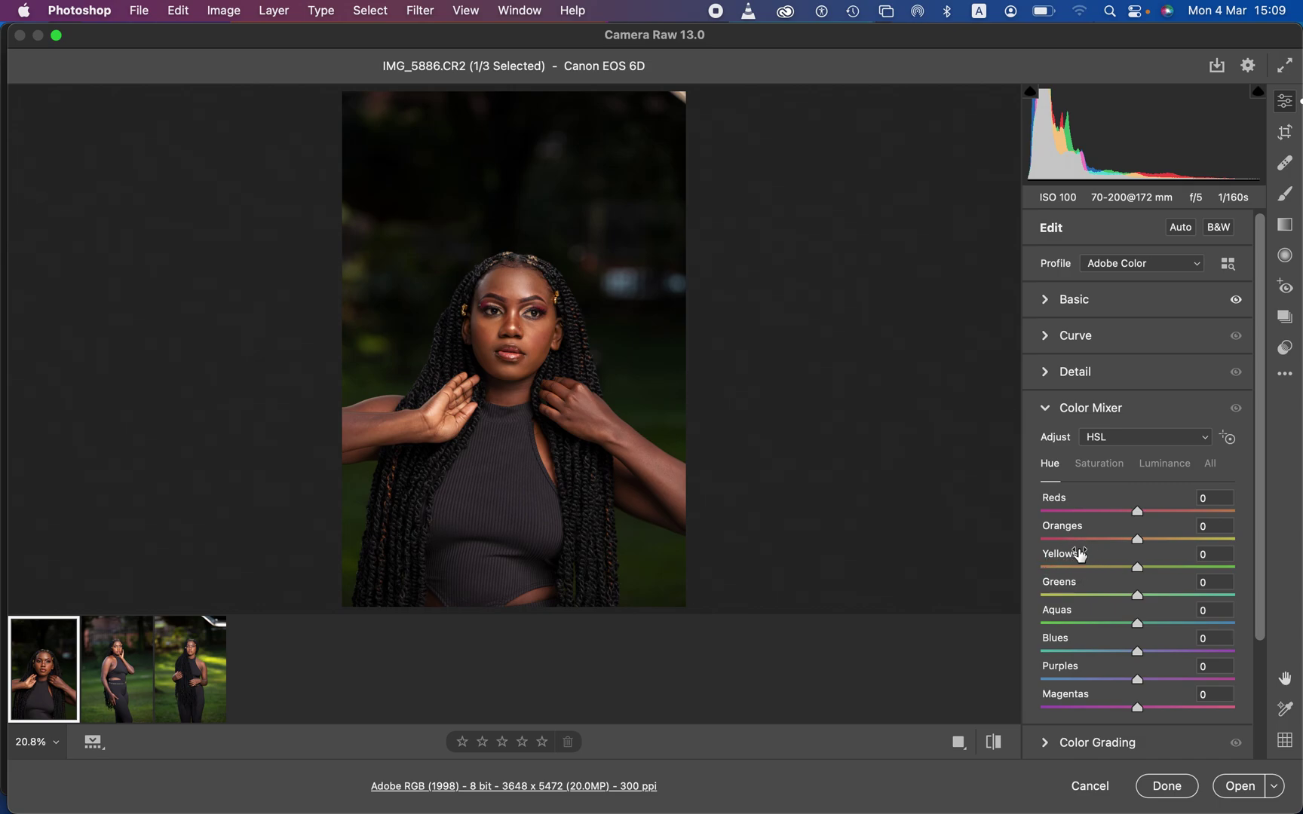
pyautogui.click(1138, 598)
pyautogui.moveTo(1138, 598); pyautogui.dragTo(1040, 594)
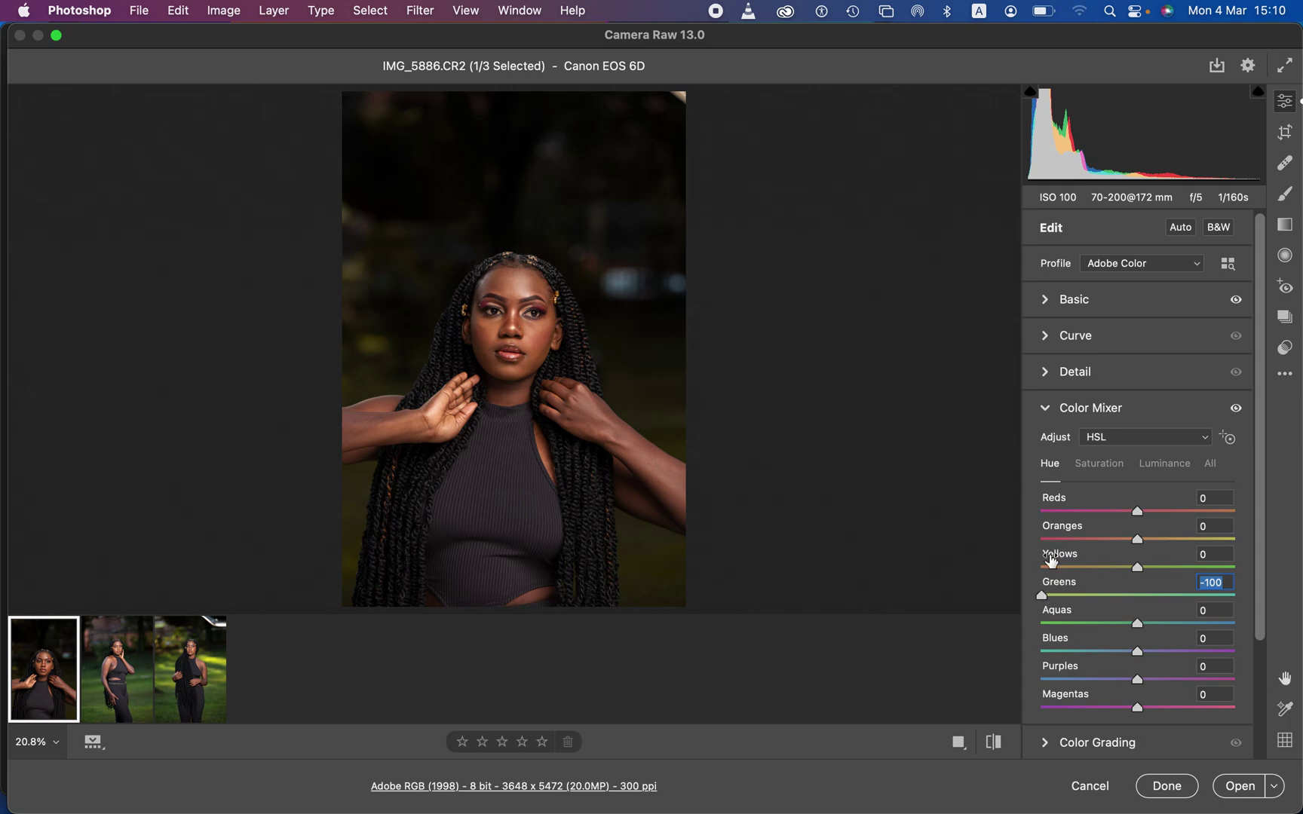
pyautogui.moveTo(1061, 597); pyautogui.dragTo(1187, 609)
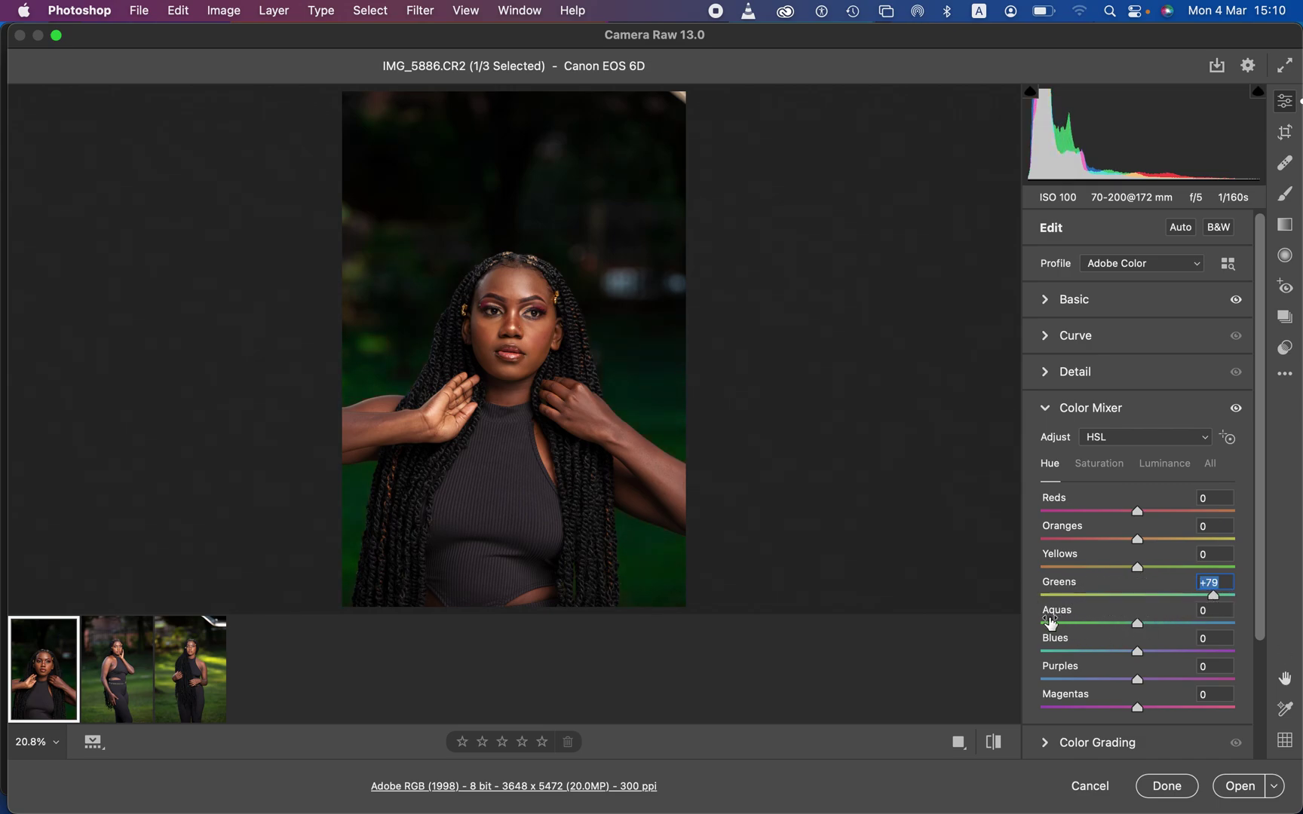
pyautogui.moveTo(1211, 595); pyautogui.dragTo(1178, 598)
pyautogui.press('Up')
pyautogui.press('Up')
pyautogui.moveTo(1138, 567); pyautogui.dragTo(1184, 574)
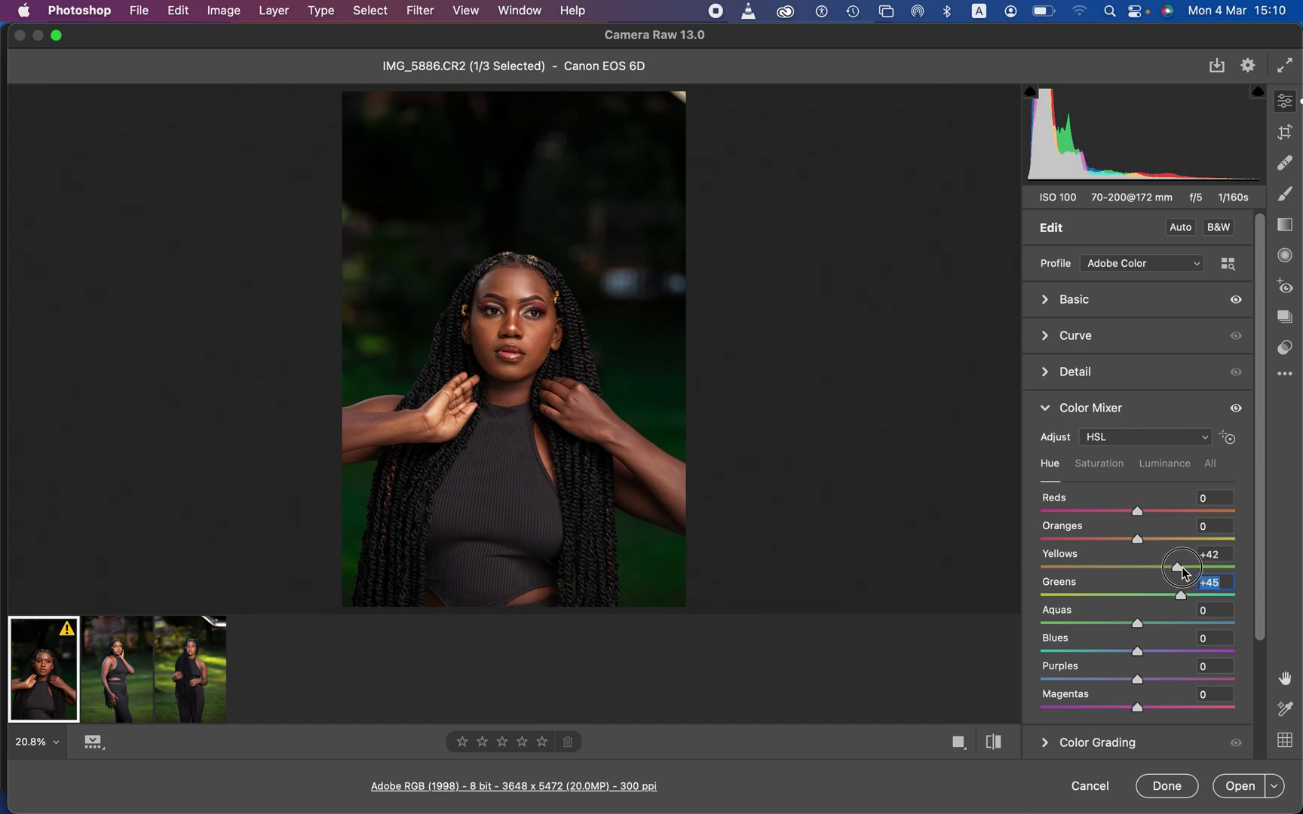
# Step: Reduce the Color Mixer saturation of IMG_5886.CR2's Greens to -50 and Yellows to -38
pyautogui.click(1100, 463)
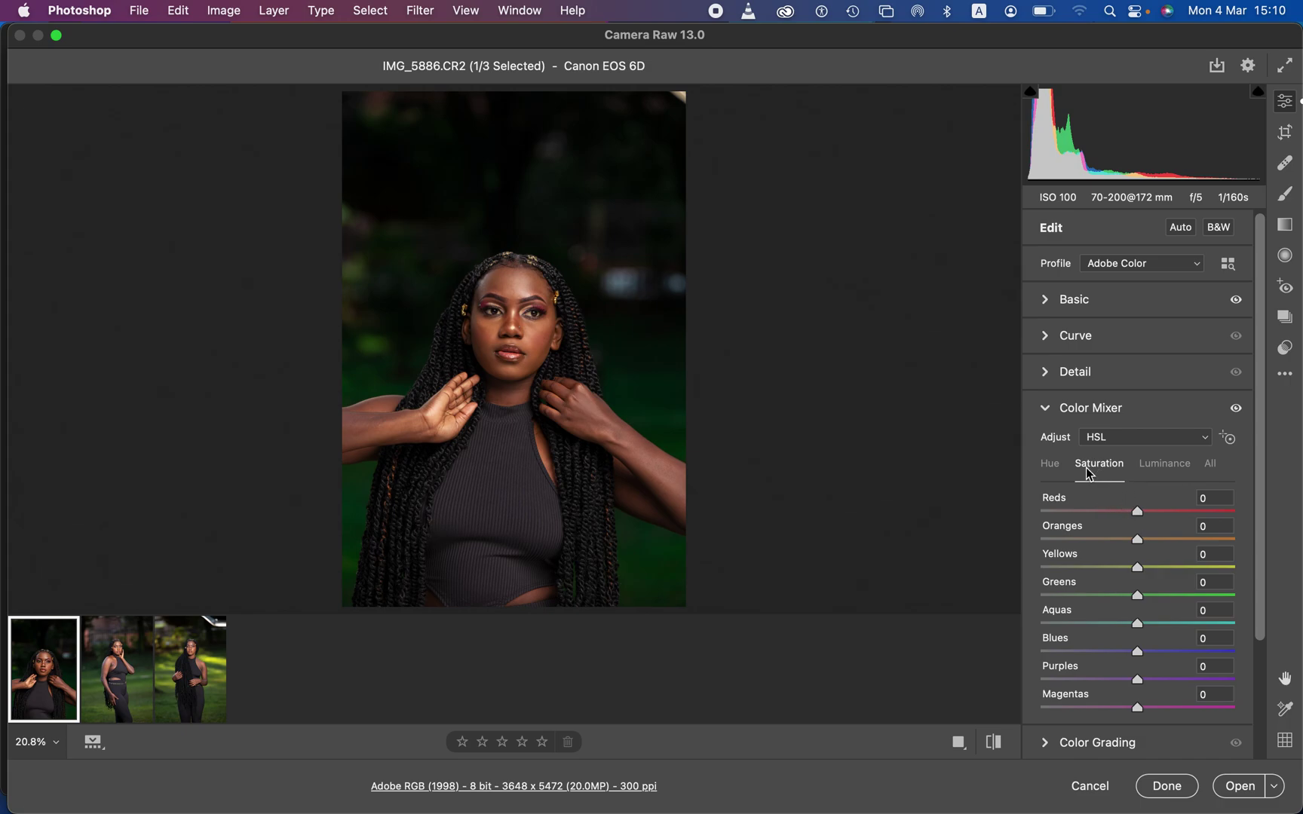
pyautogui.moveTo(1138, 596); pyautogui.dragTo(1101, 569)
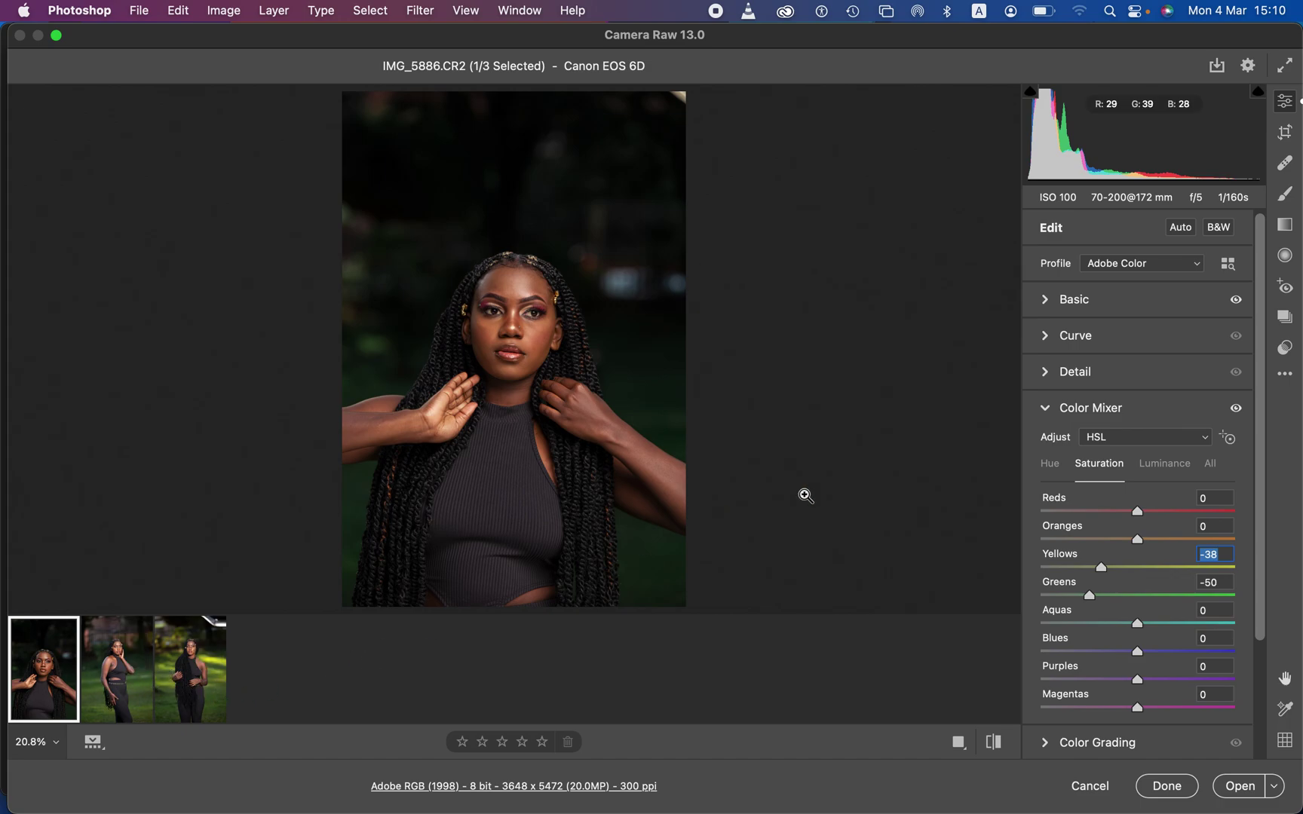
# Step: Try applying the previous settings to IMG_5973.CR2, undo that, and copy the edit settings of this photo
pyautogui.click(113, 709)
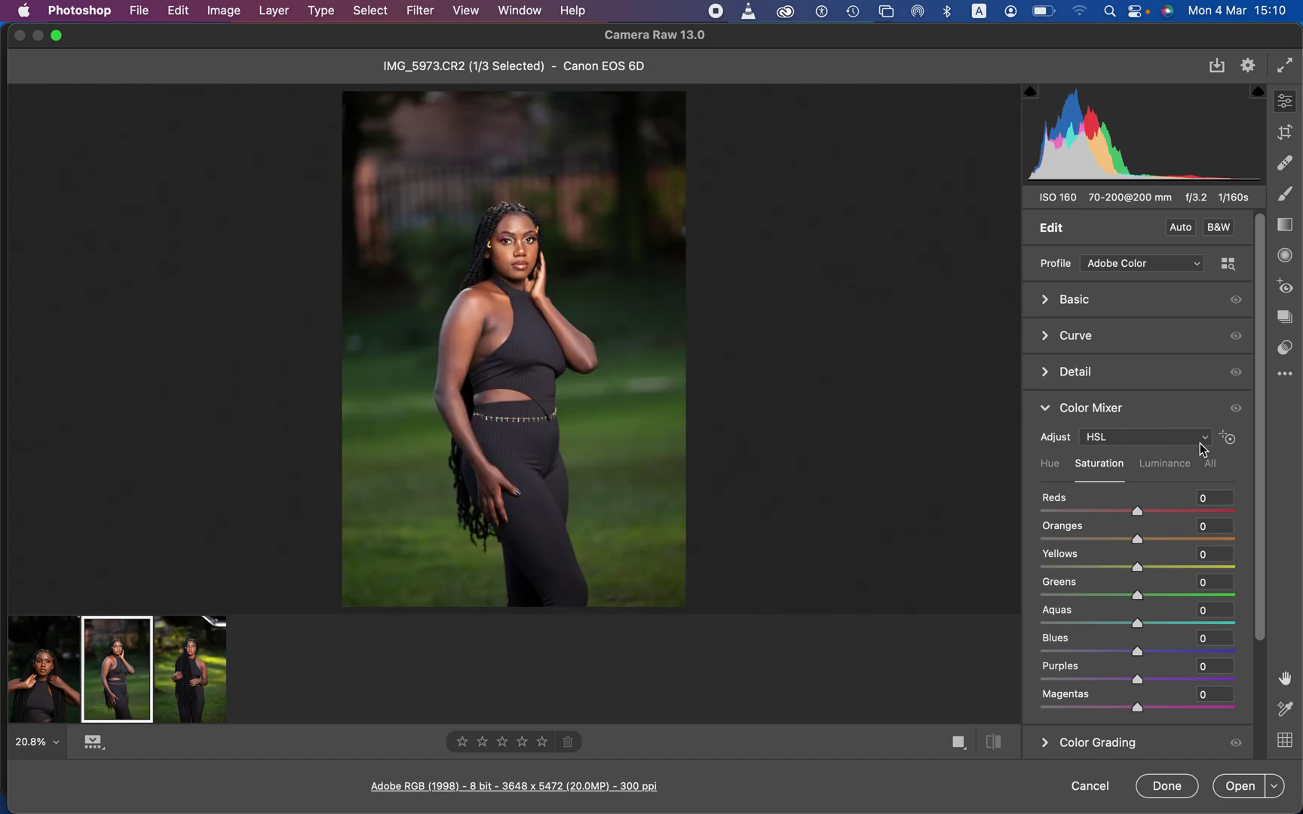
pyautogui.click(1285, 374)
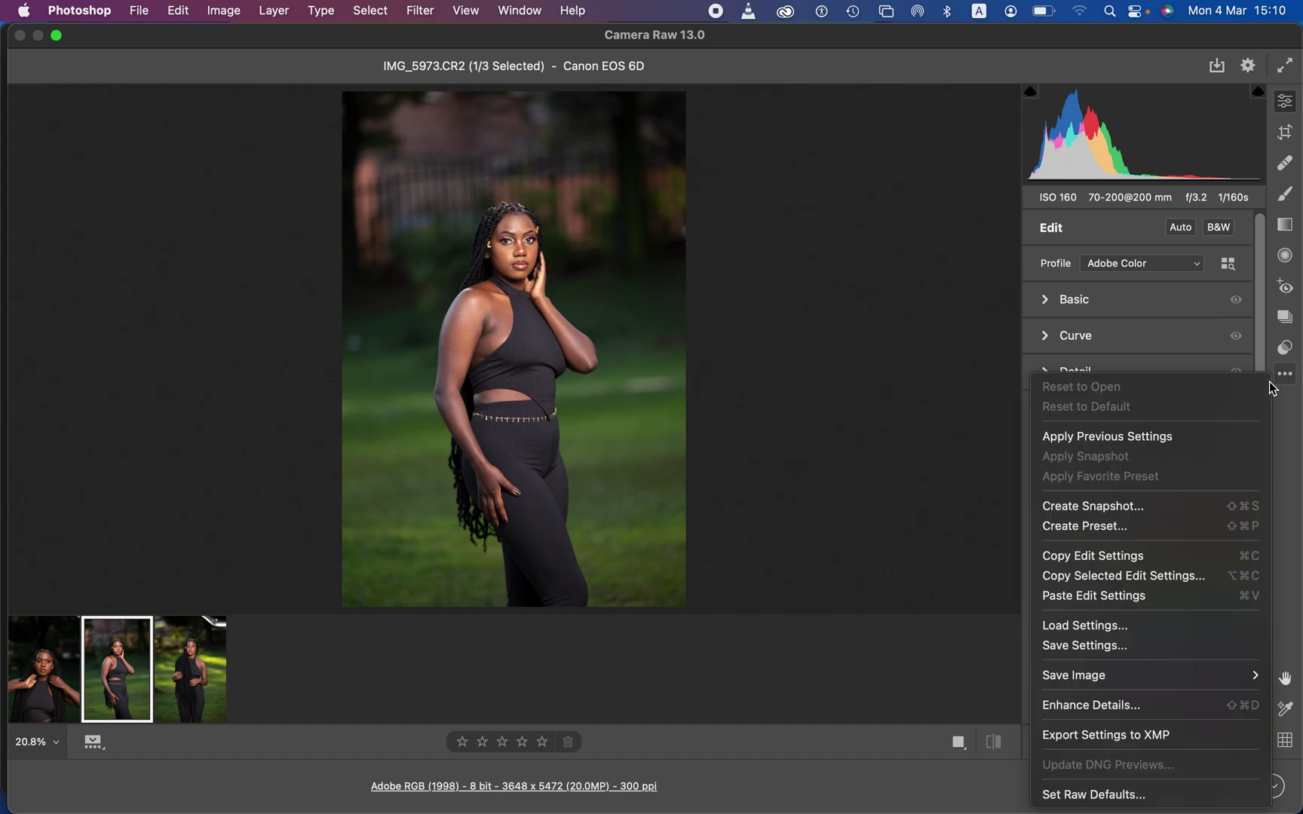
pyautogui.click(1154, 442)
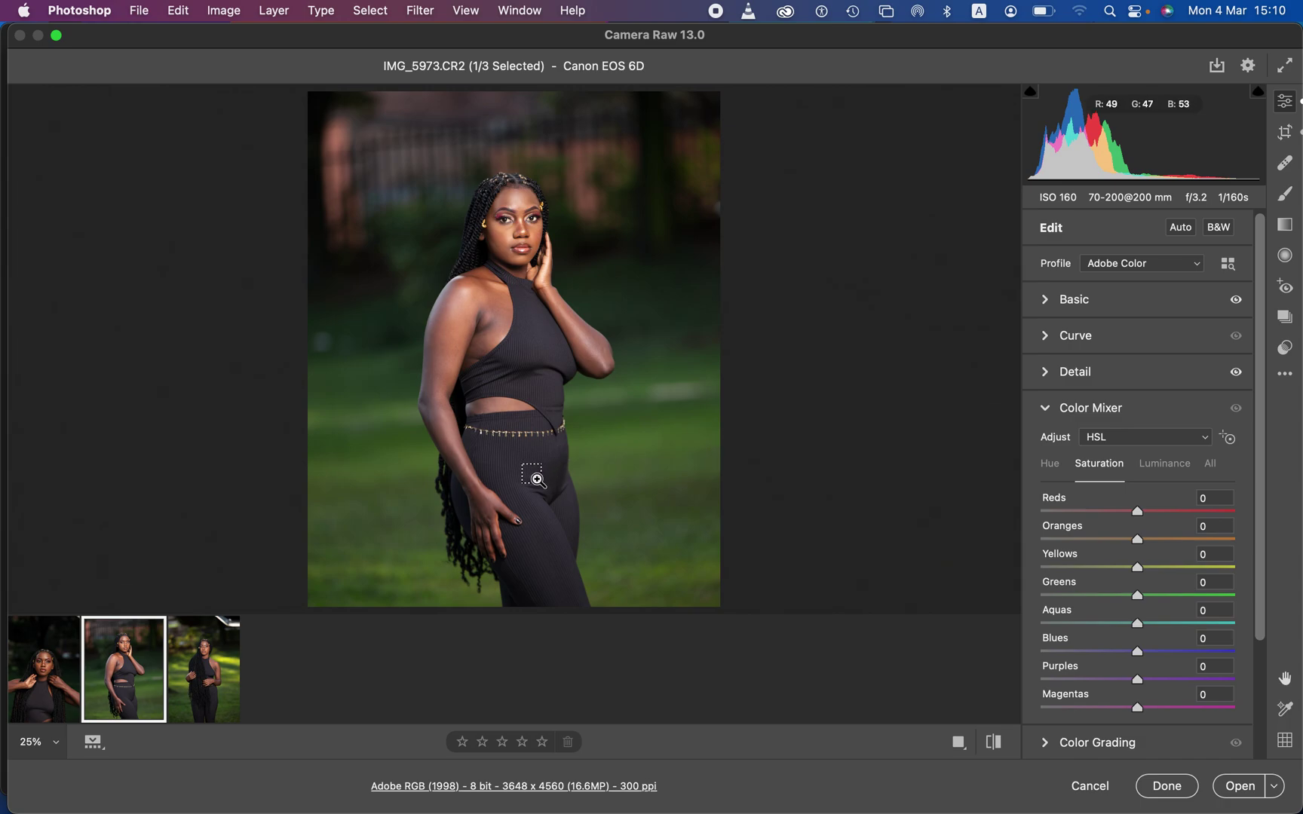
pyautogui.press('super+z')
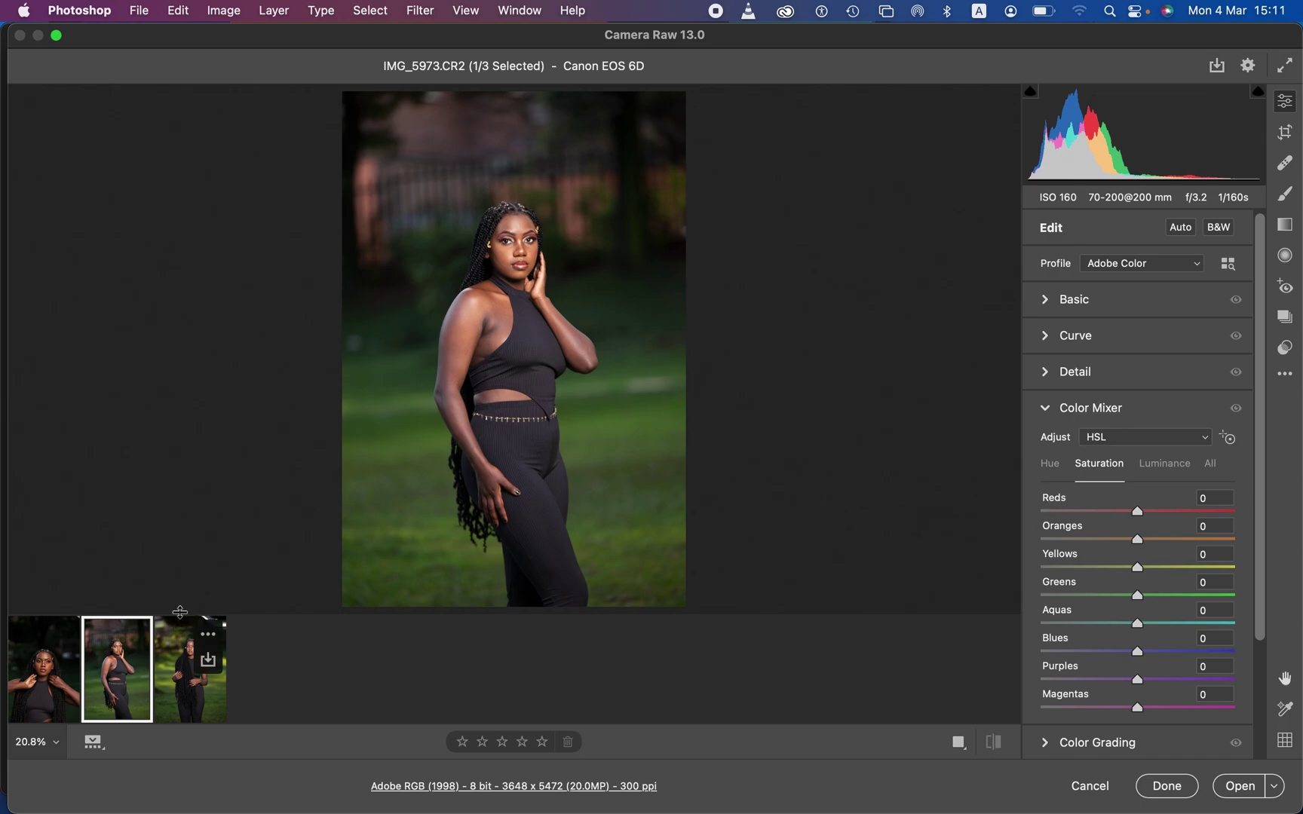
pyautogui.click(1286, 376)
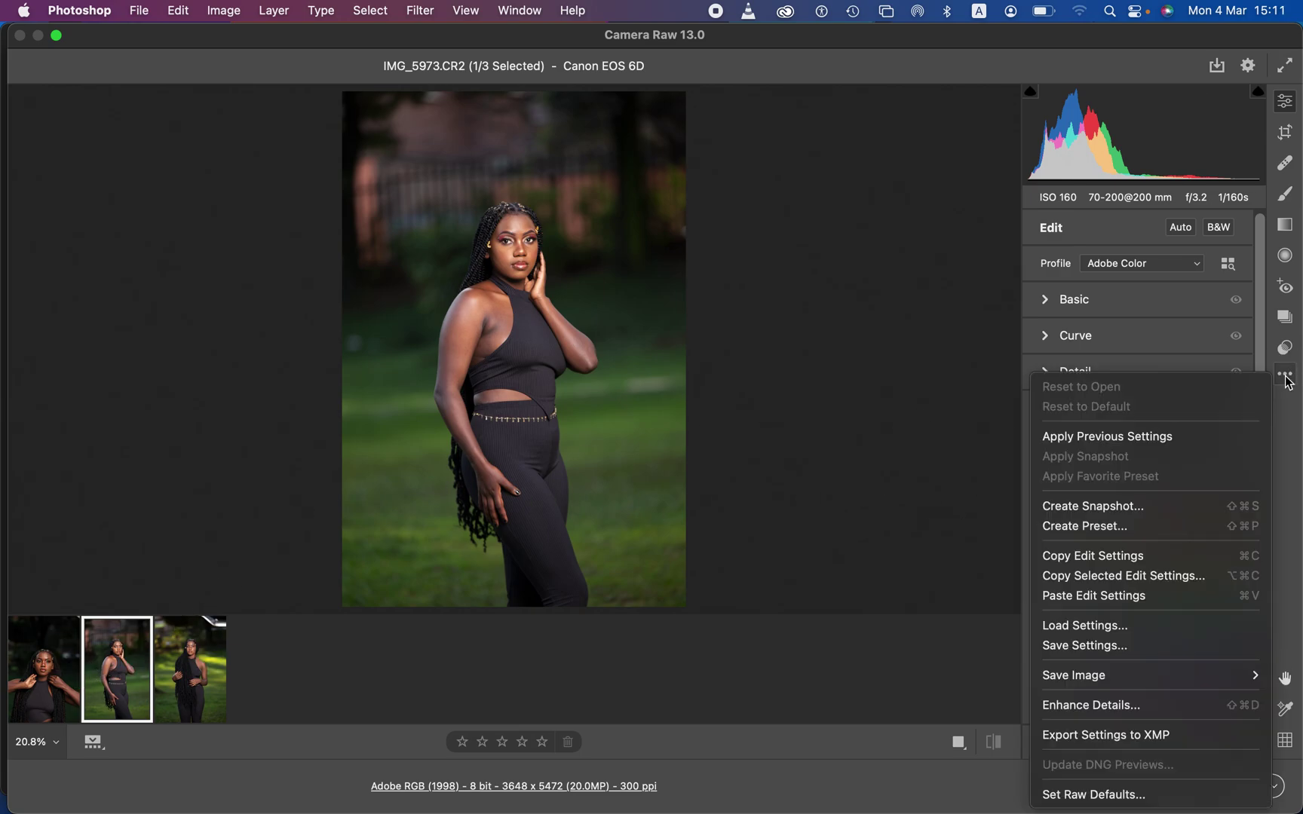
pyautogui.click(1088, 560)
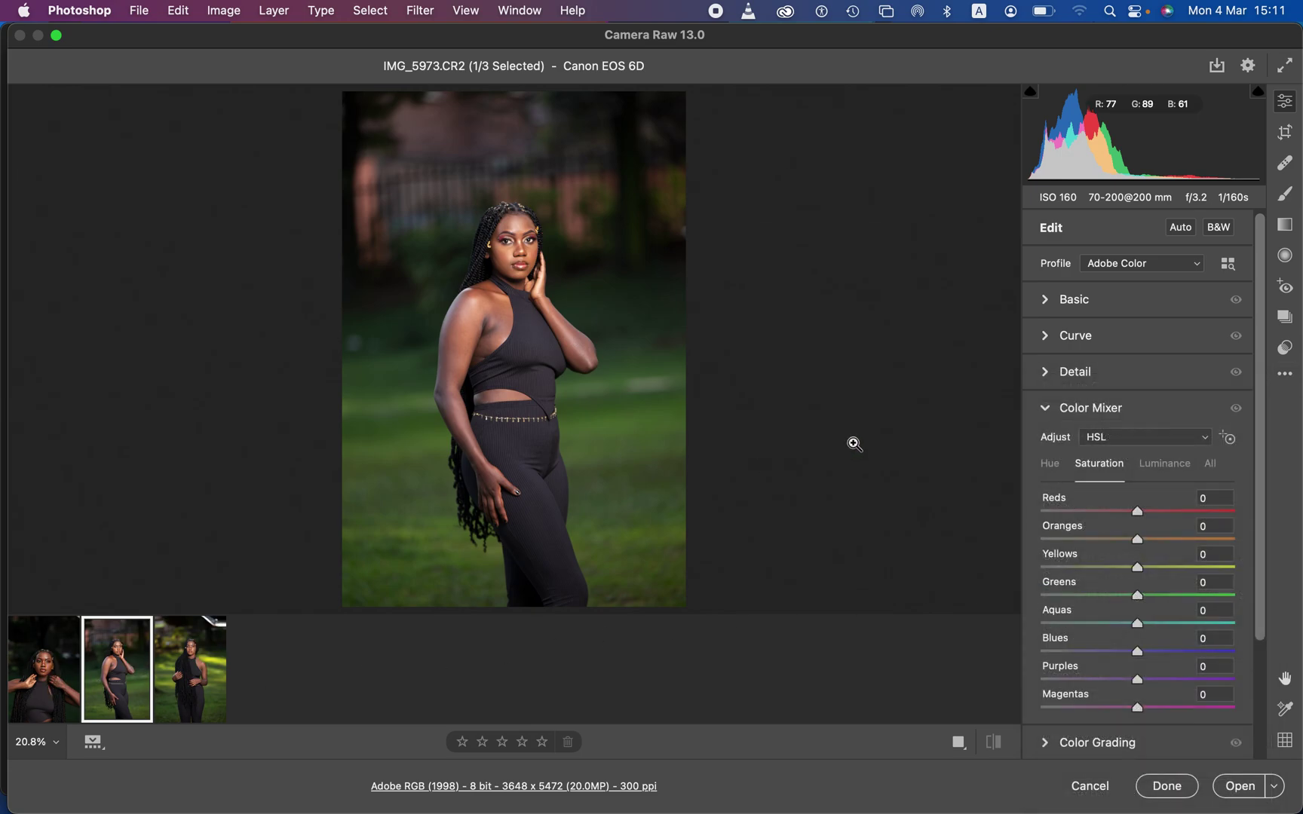
# Step: Copy the edit settings of IMG_5886.CR2 and paste them onto IMG_5973.CR2
pyautogui.click(41, 688)
pyautogui.click(1282, 377)
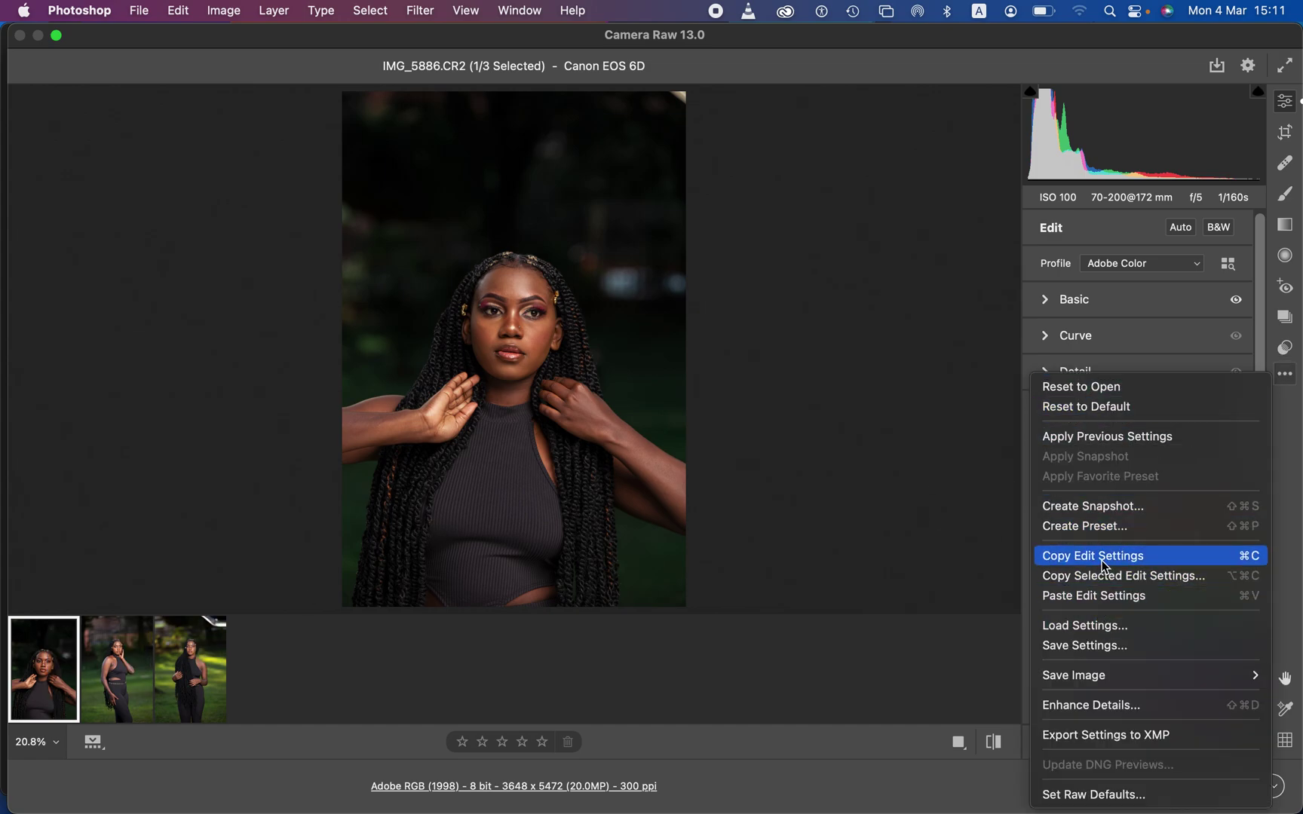
pyautogui.click(1104, 558)
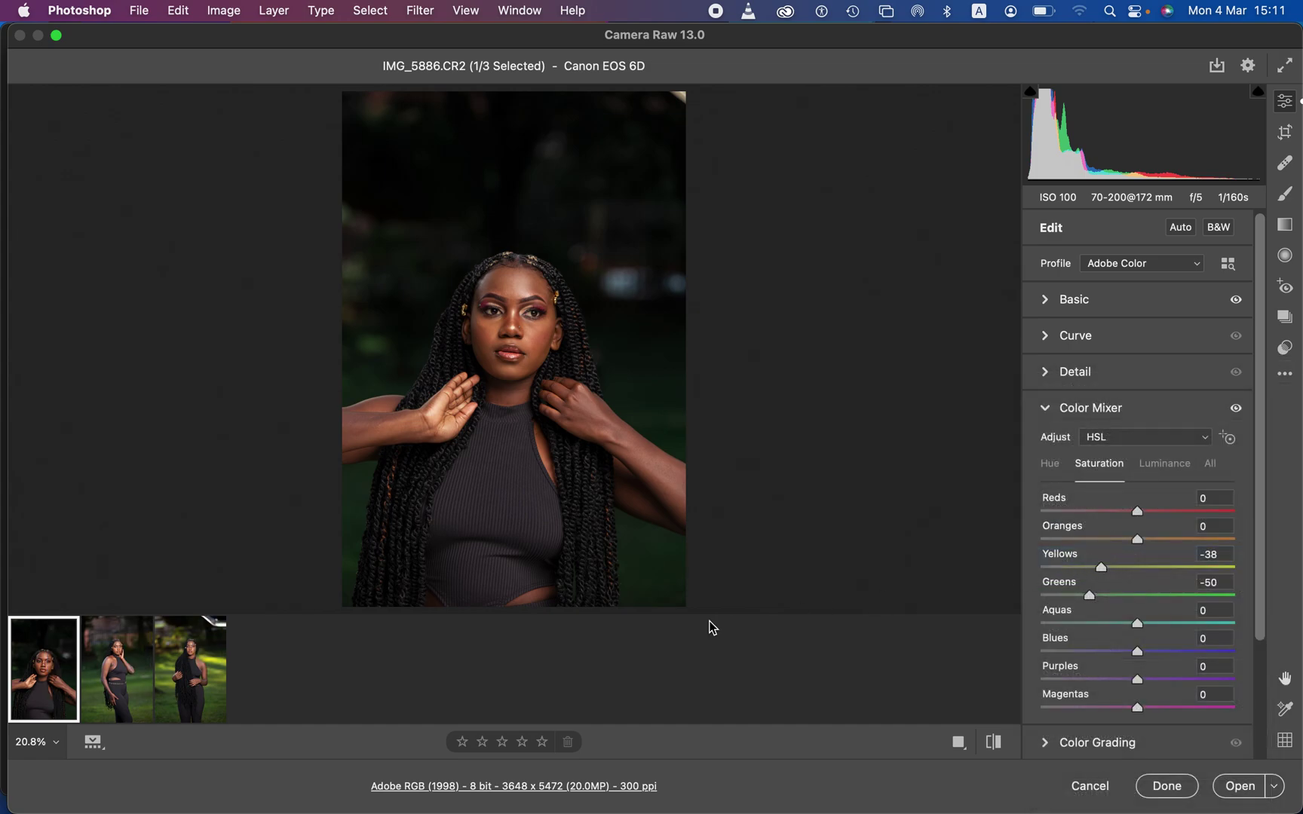
pyautogui.click(128, 698)
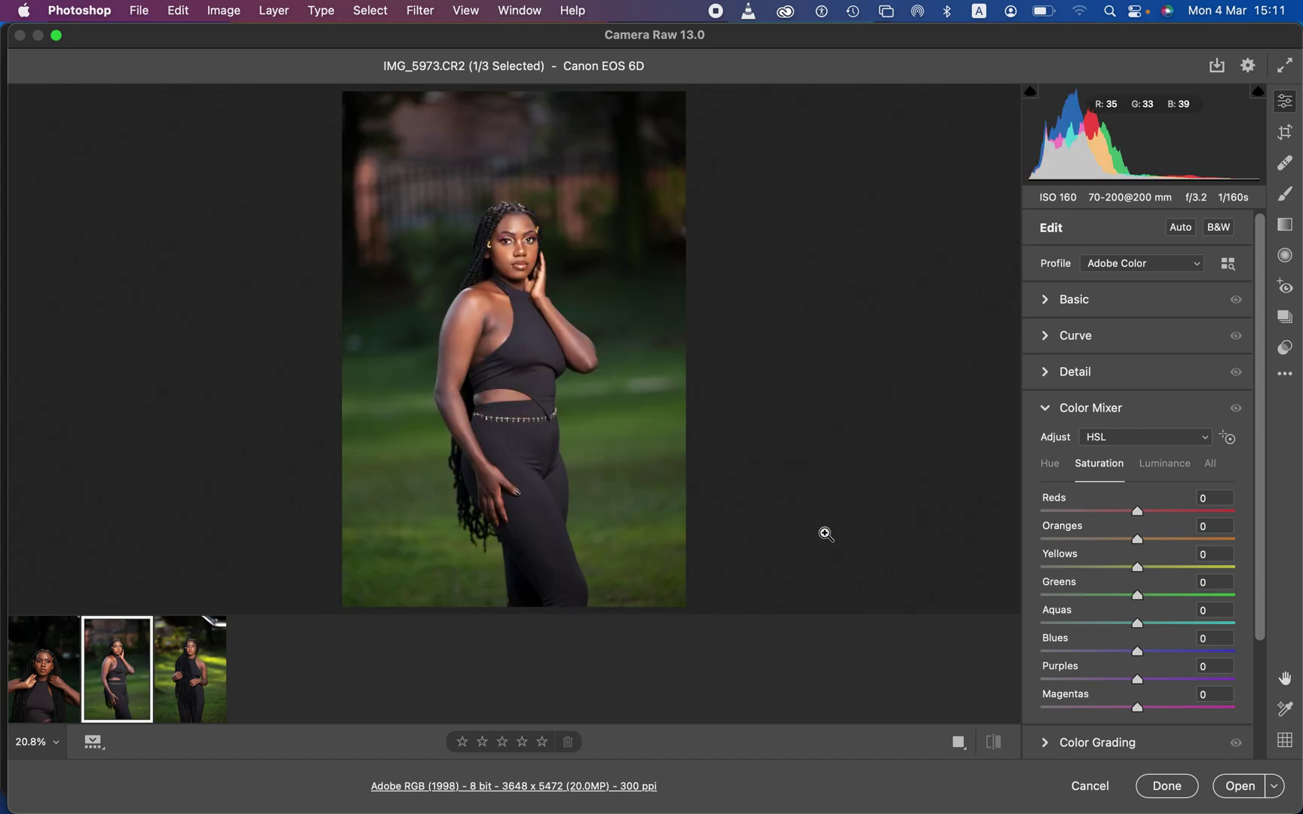
pyautogui.click(1285, 374)
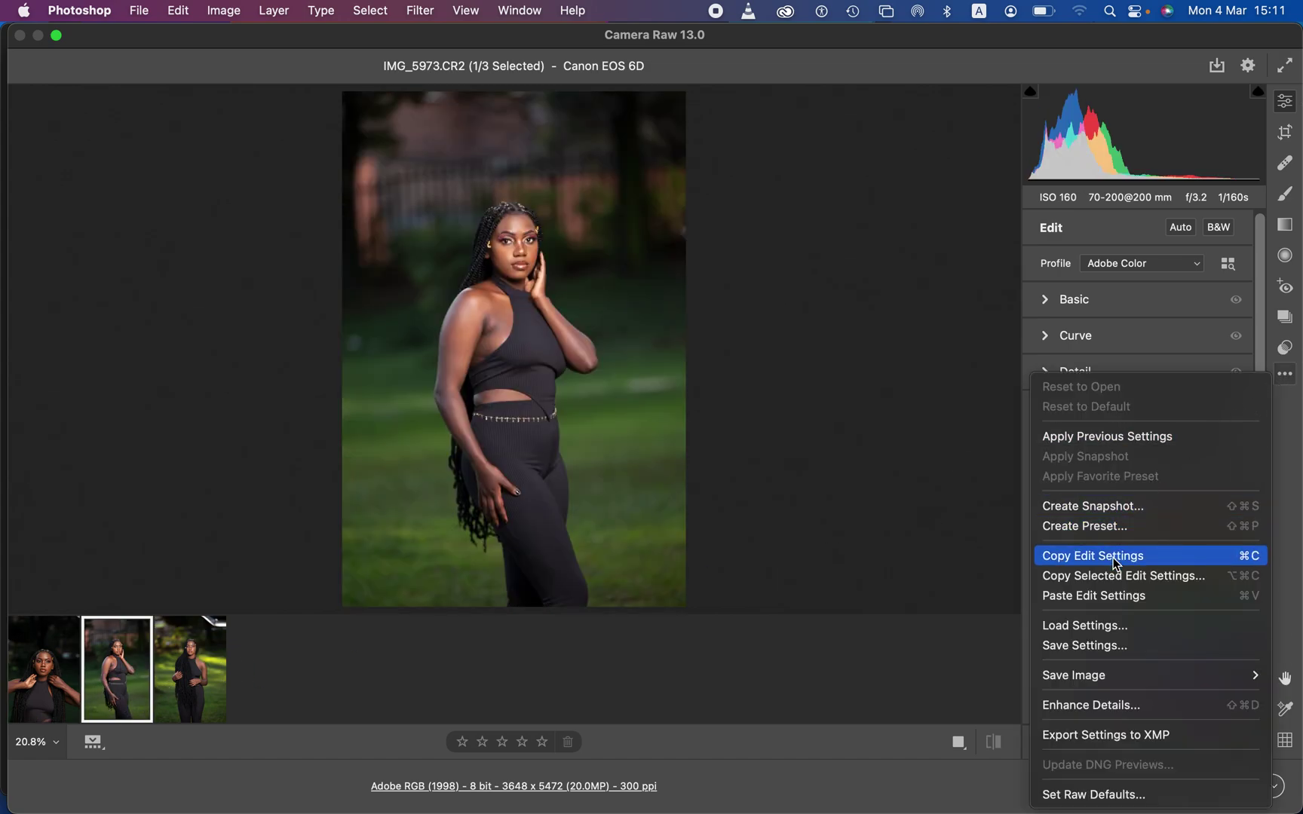
pyautogui.click(1108, 592)
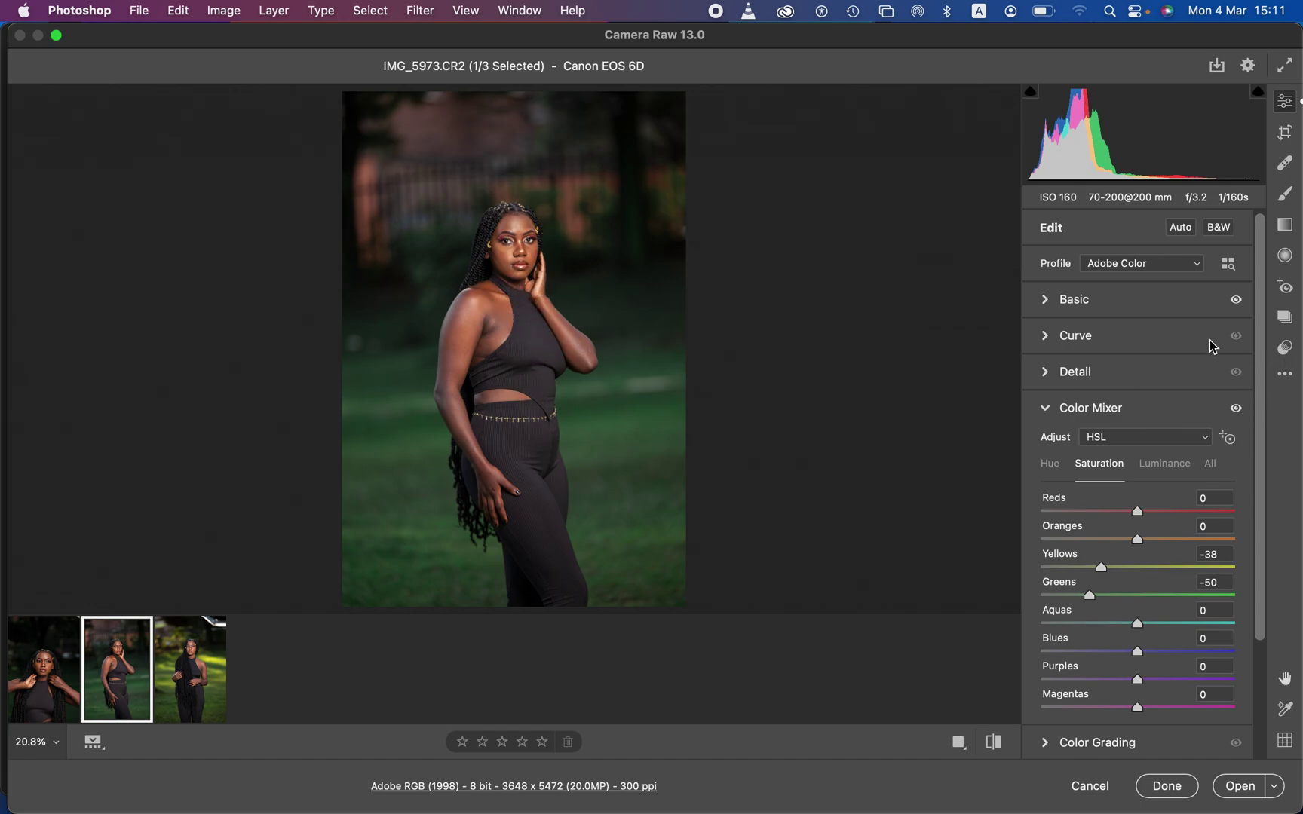
# Step: Fine-tune the Basic adjustments of IMG_5973.CR2: set Contrast to +17 and Exposure to -0.10, and raise Shadows slightly
pyautogui.click(1046, 302)
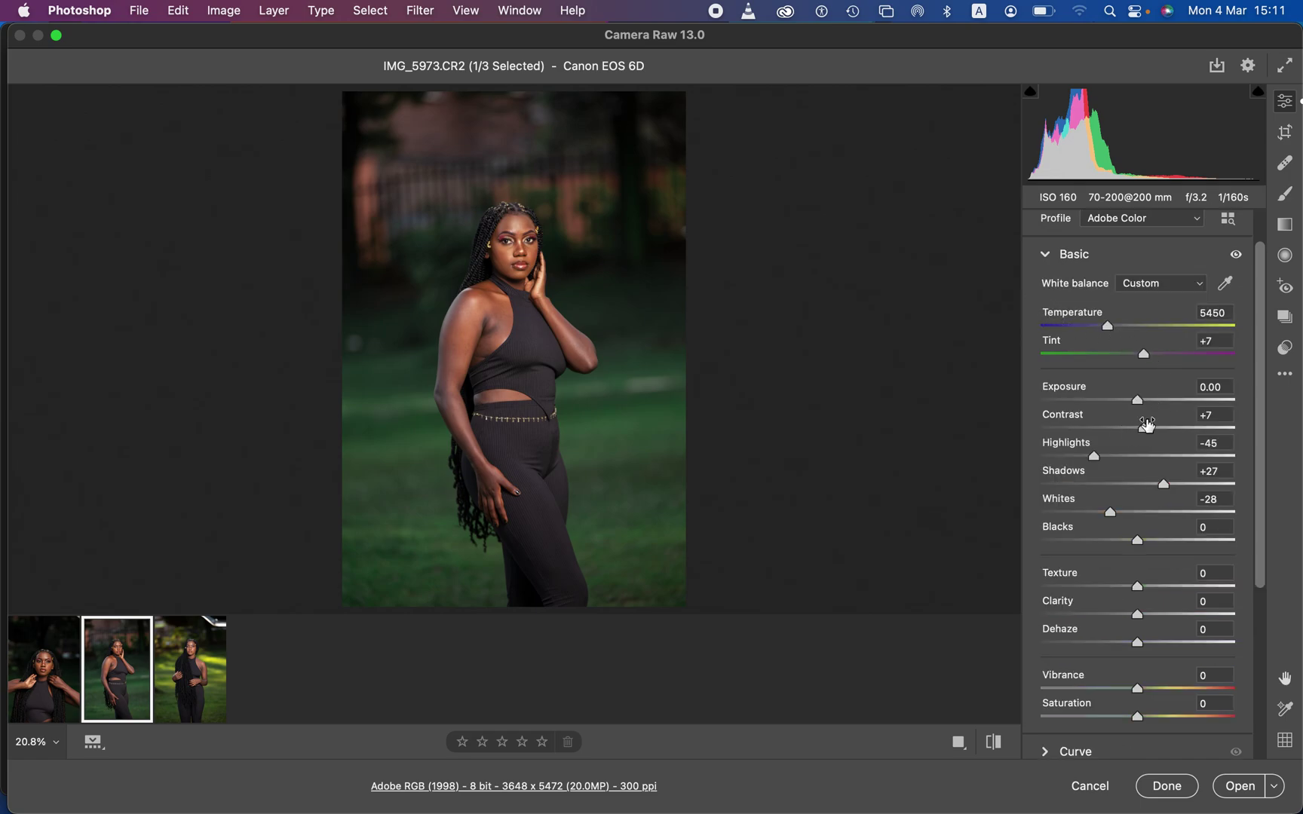
pyautogui.moveTo(1143, 427); pyautogui.dragTo(1138, 400)
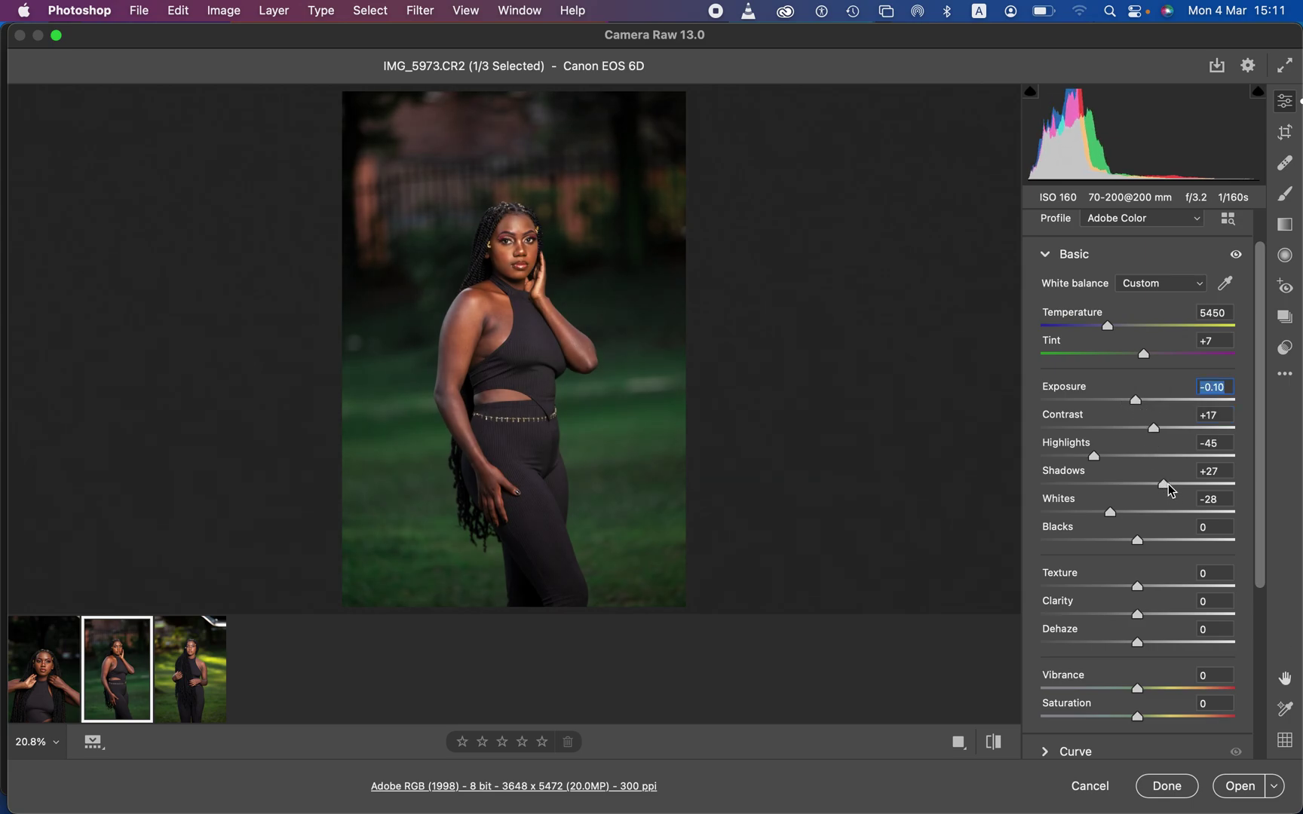
pyautogui.moveTo(1162, 486); pyautogui.dragTo(1172, 484)
# Step: Paste the copied edit settings onto IMG_6014.CR2 and set its Contrast to +11
pyautogui.click(195, 702)
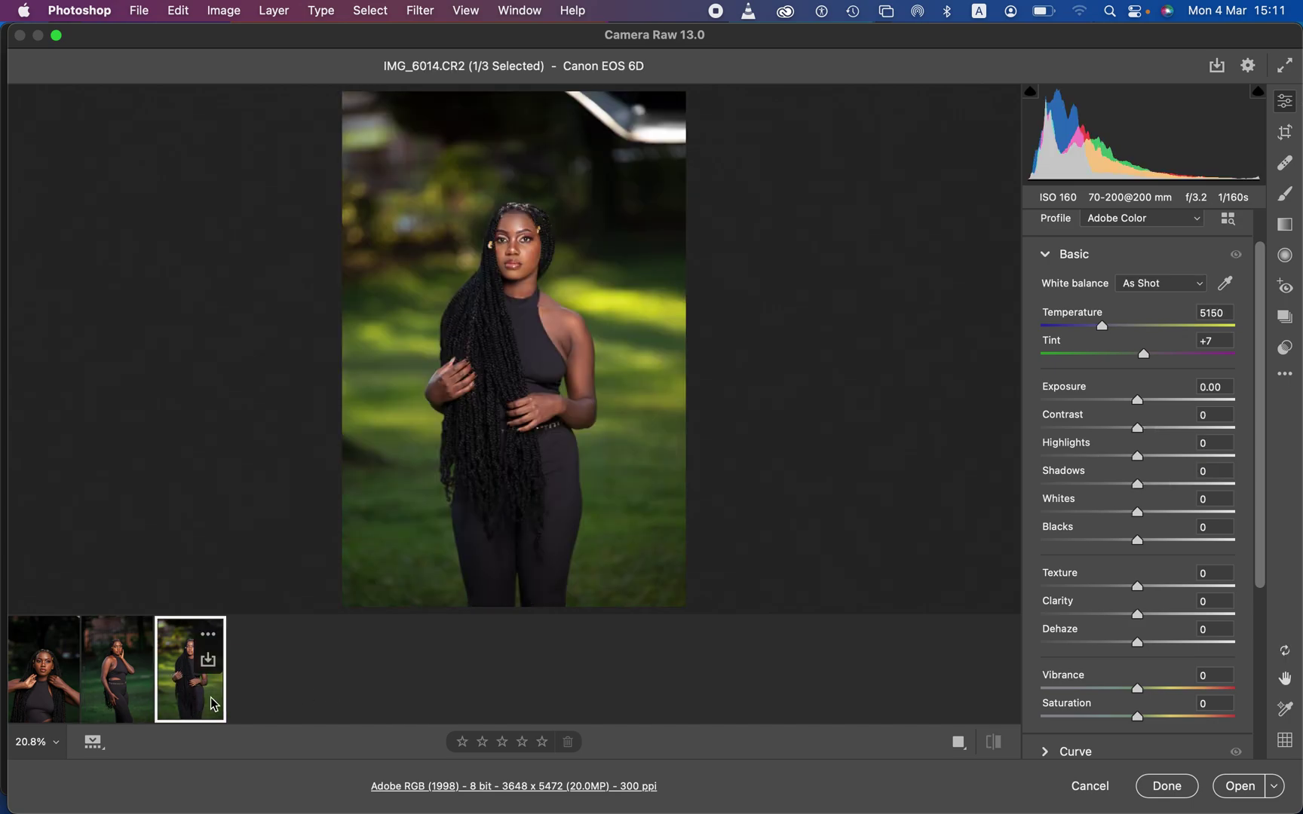
pyautogui.click(1285, 374)
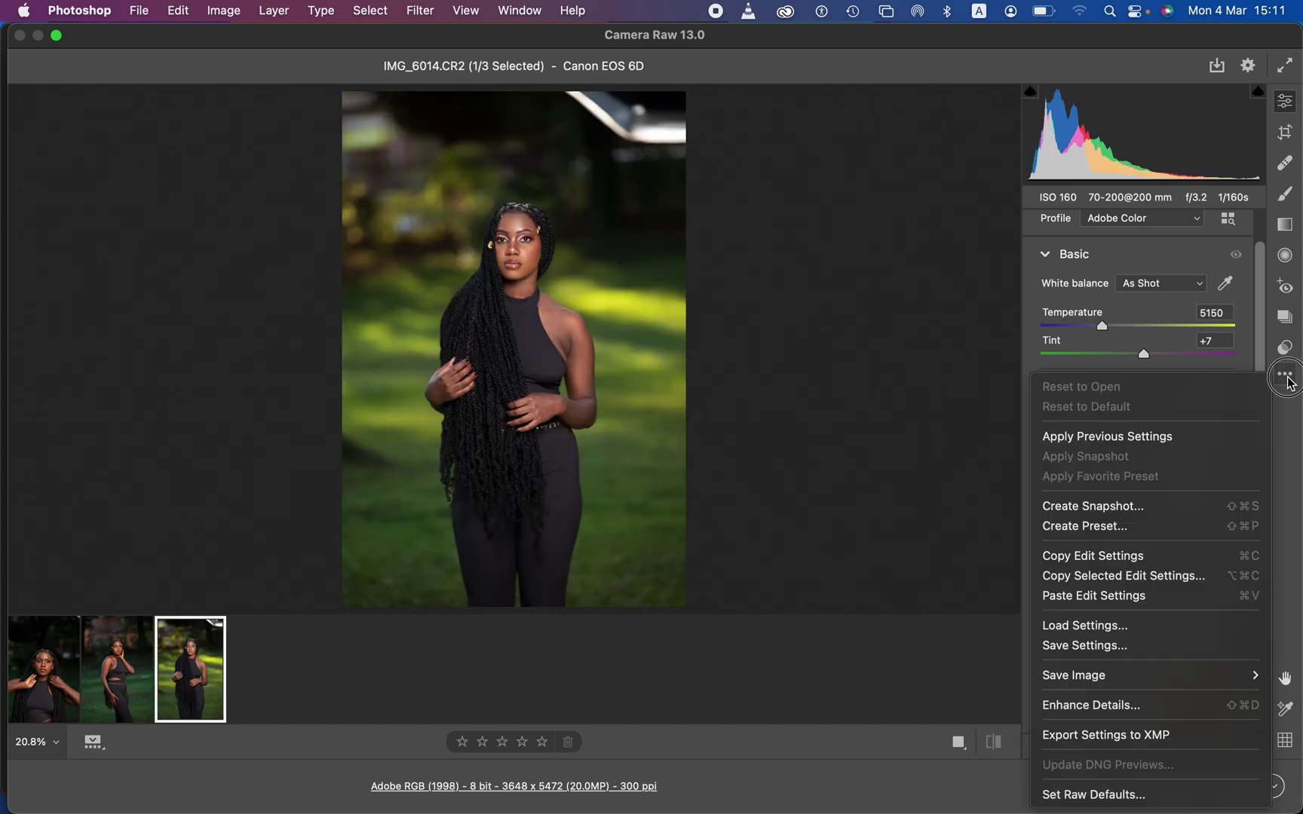
pyautogui.click(1119, 596)
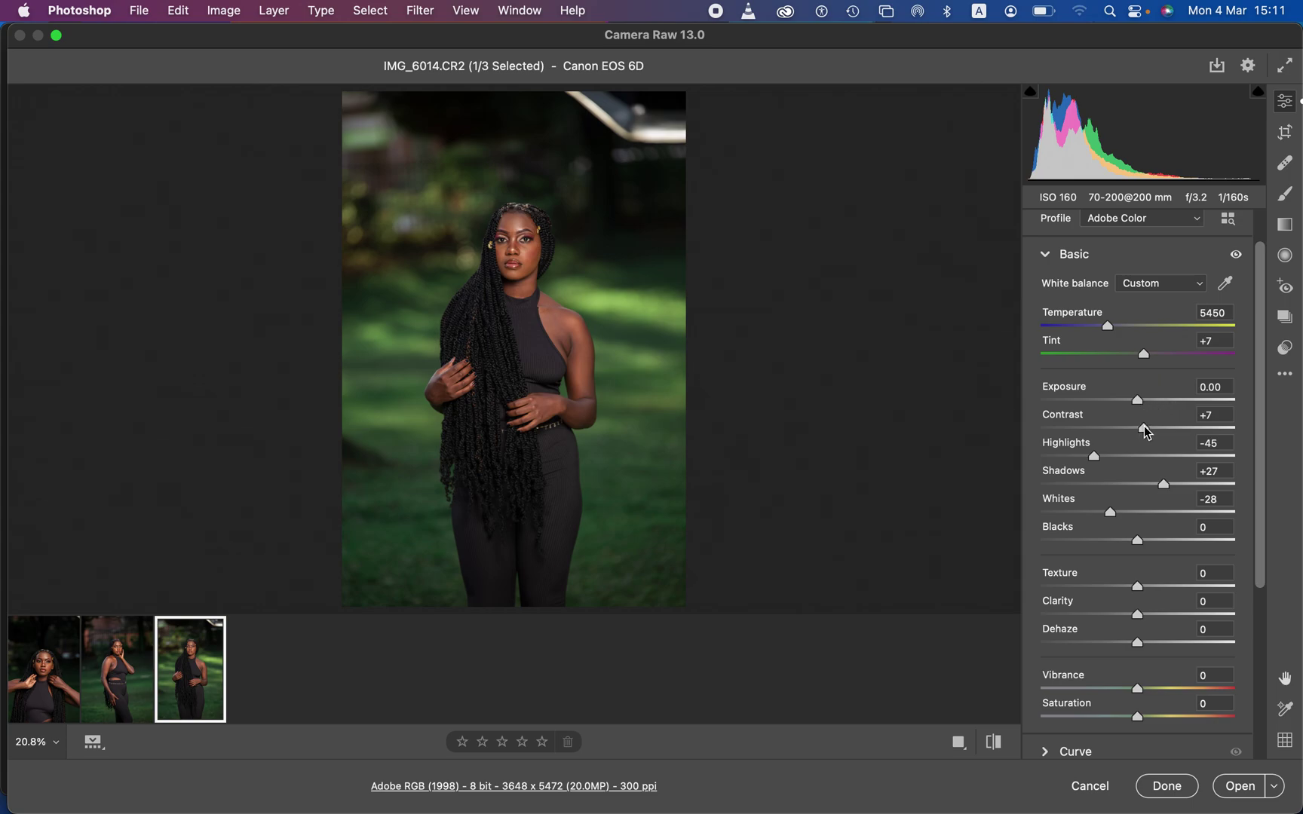
pyautogui.moveTo(1144, 427); pyautogui.dragTo(1147, 433)
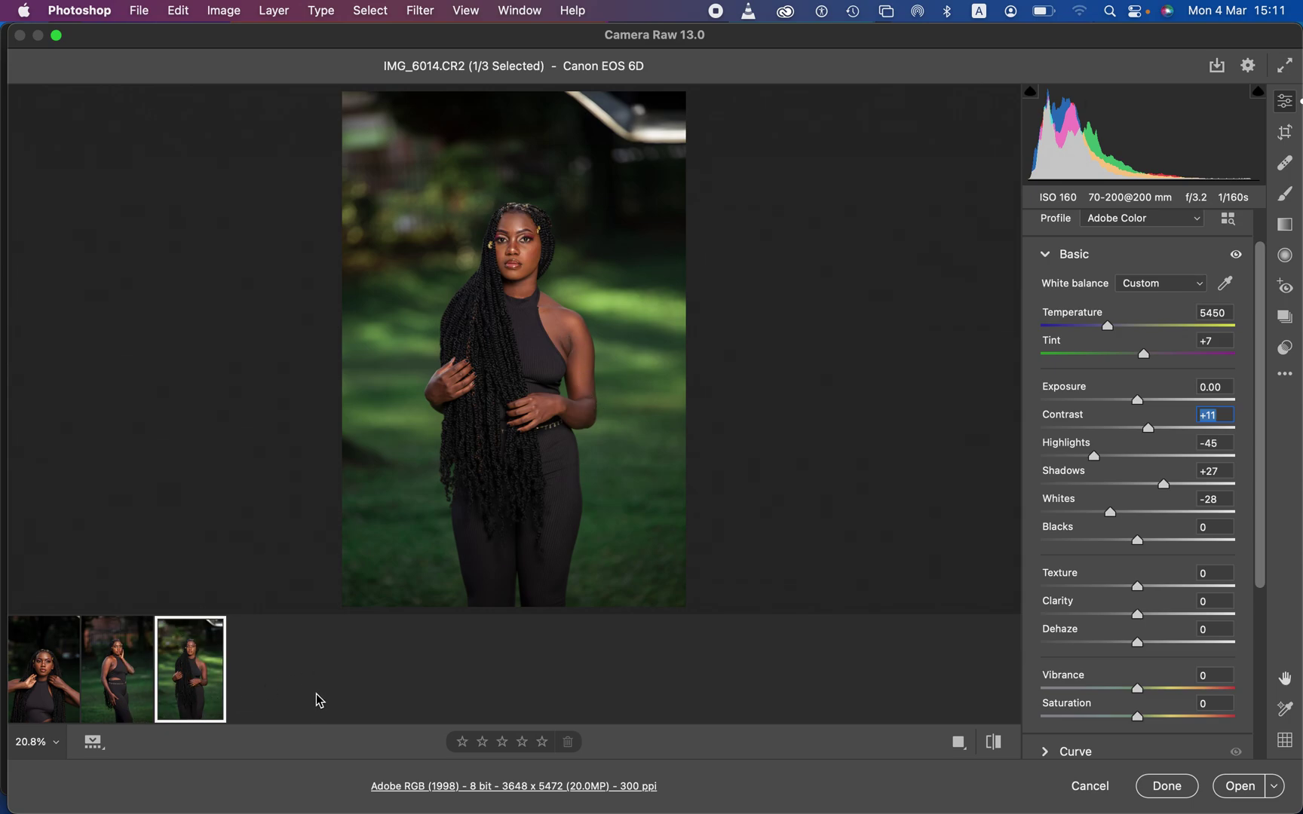
# Step: Select all three edited raw photos together and open them as documents in Photoshop
pyautogui.keyDown('shift'); pyautogui.click(115, 714); pyautogui.keyUp('shift')
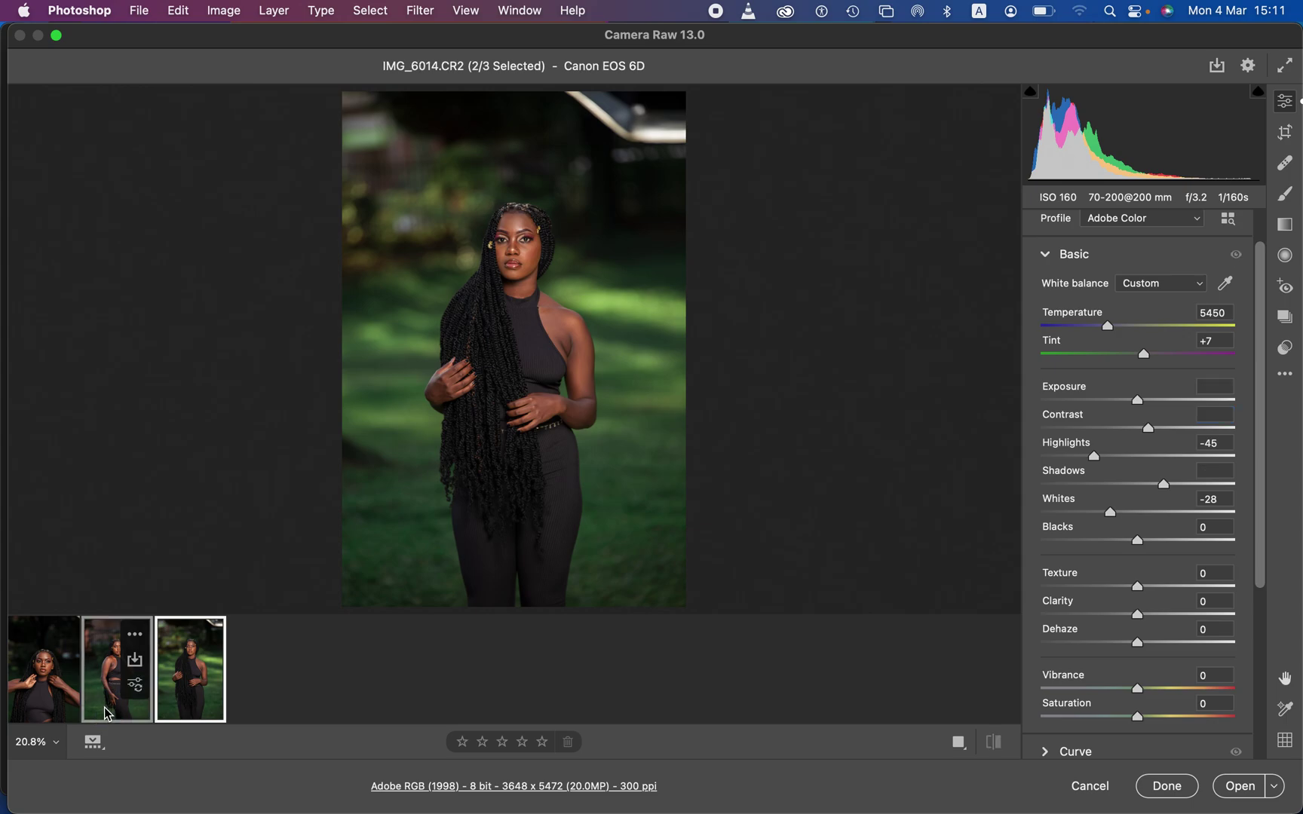
pyautogui.keyDown('shift'); pyautogui.click(30, 704); pyautogui.keyUp('shift')
pyautogui.moveTo(206, 676)
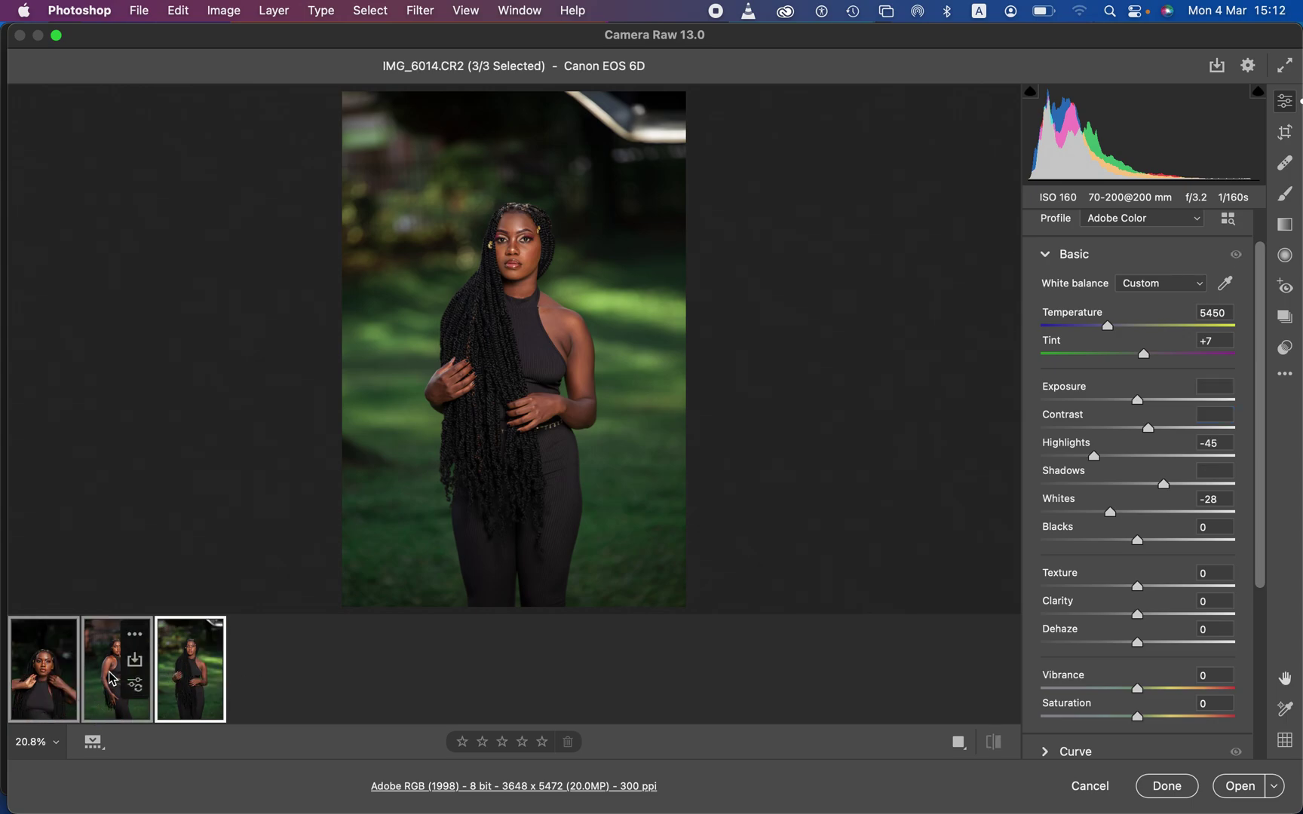
pyautogui.click(1241, 793)
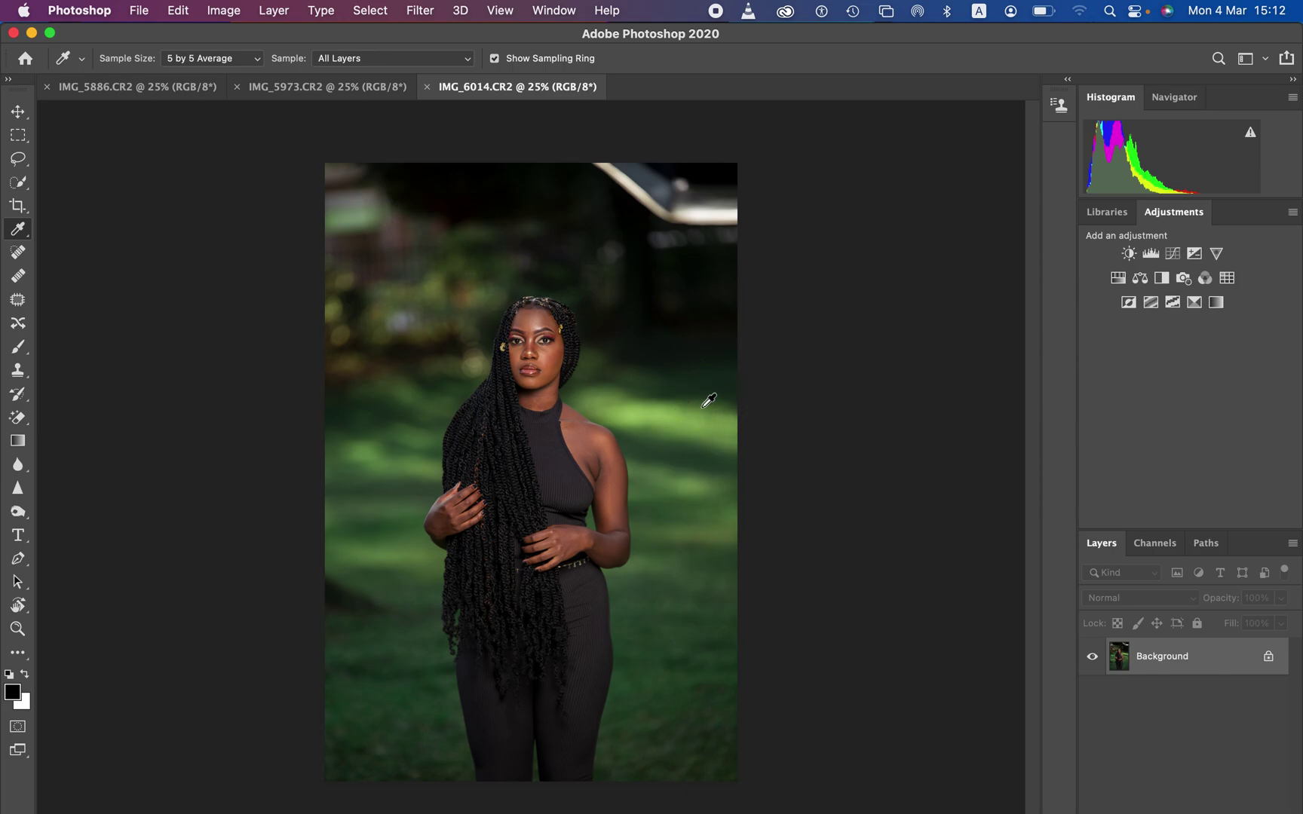
# Step: Add a Gradient Map adjustment layer above the Background of IMG_6014.CR2, hide it, and select its adjustment thumbnail
pyautogui.click(18, 182)
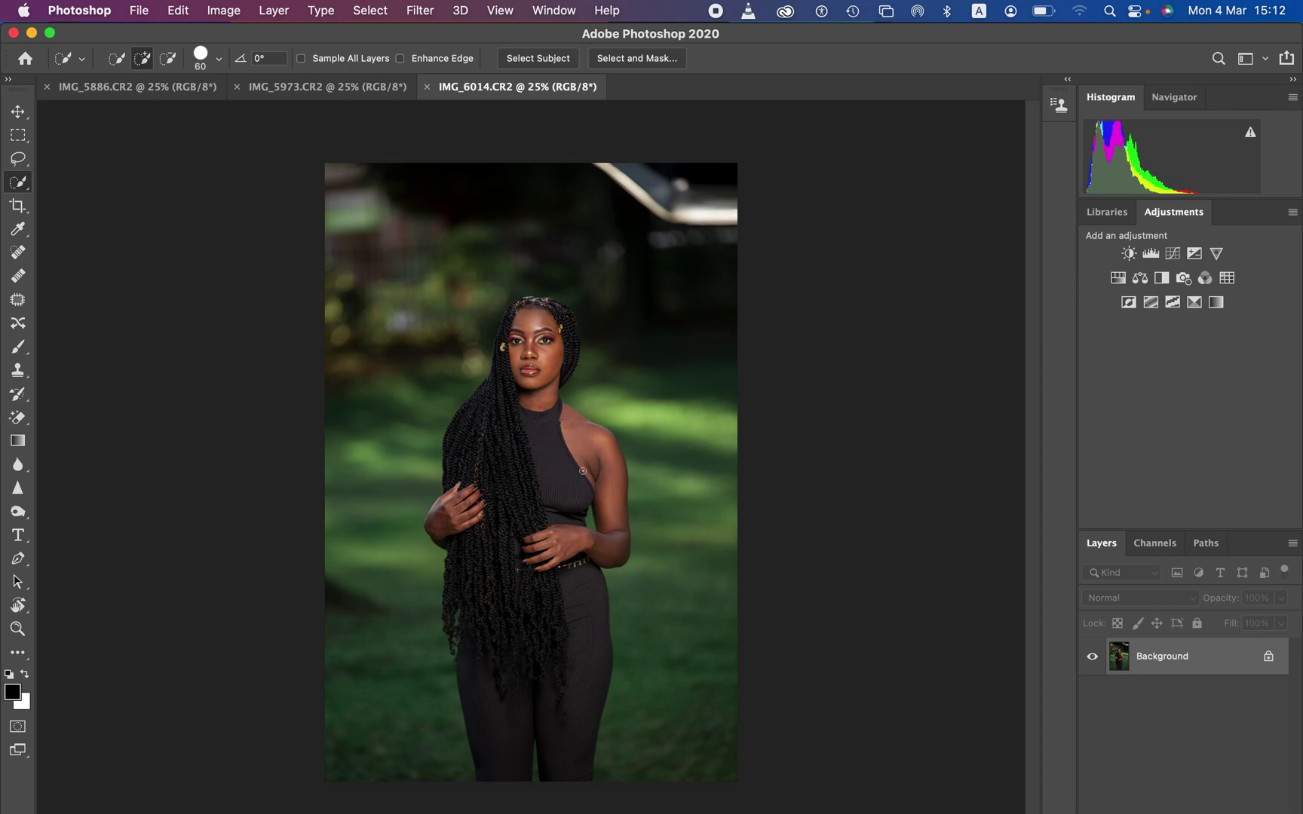
pyautogui.press('super+plus')
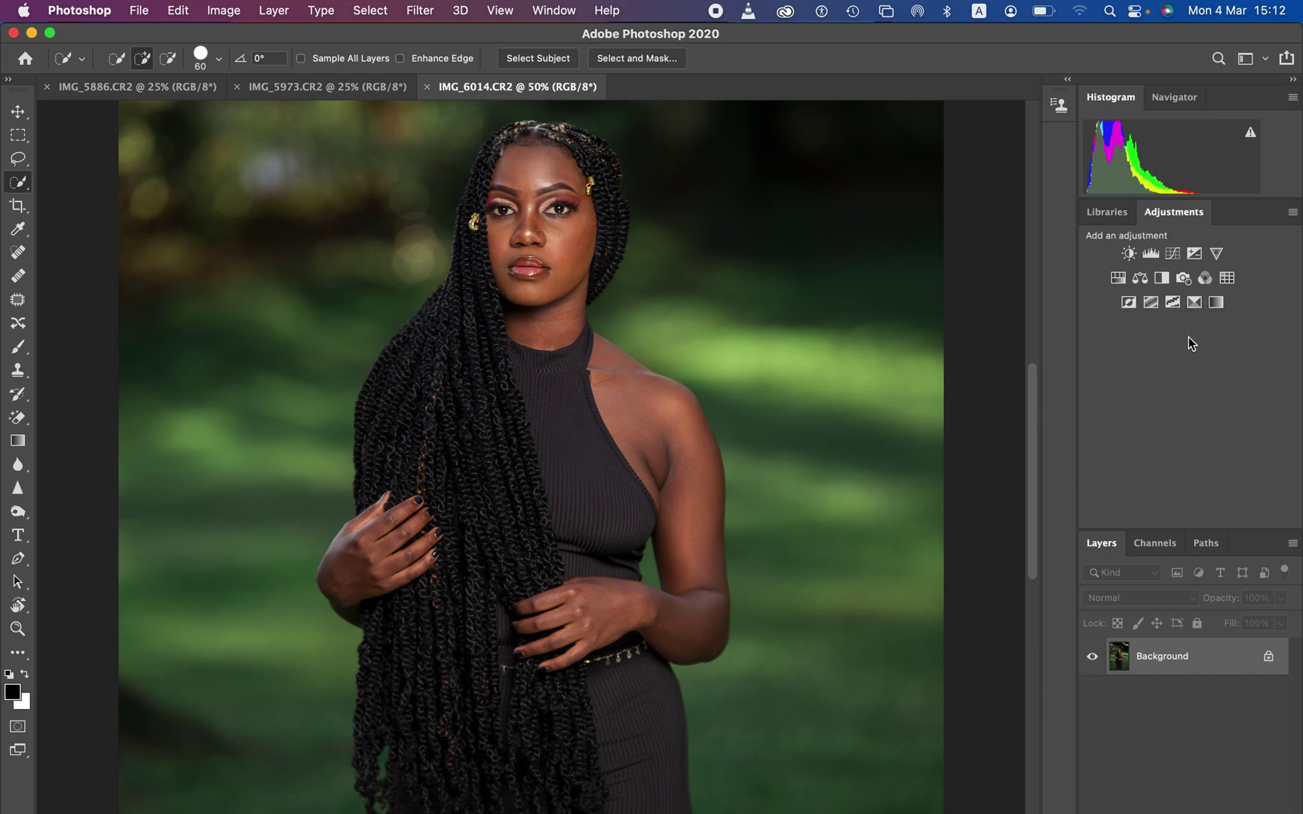
pyautogui.click(1217, 303)
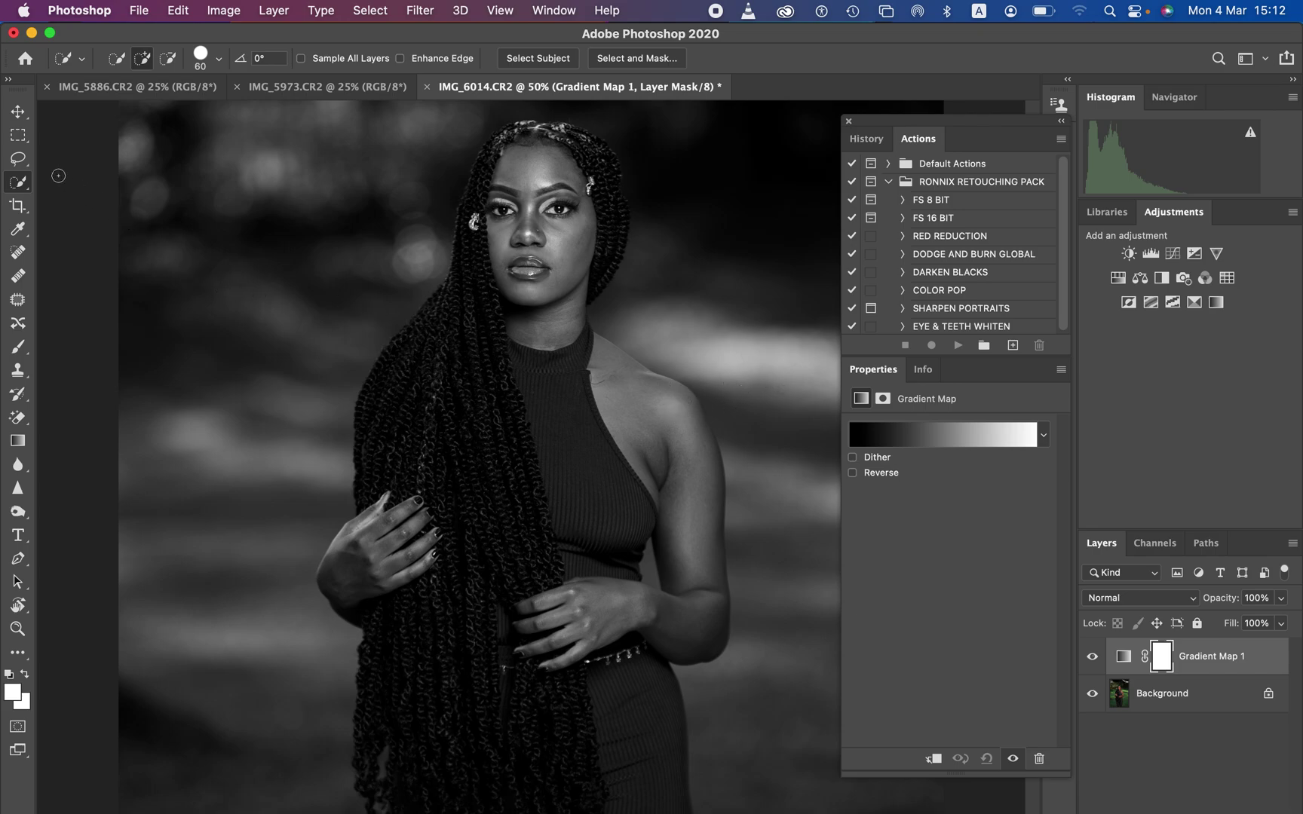
pyautogui.click(18, 158)
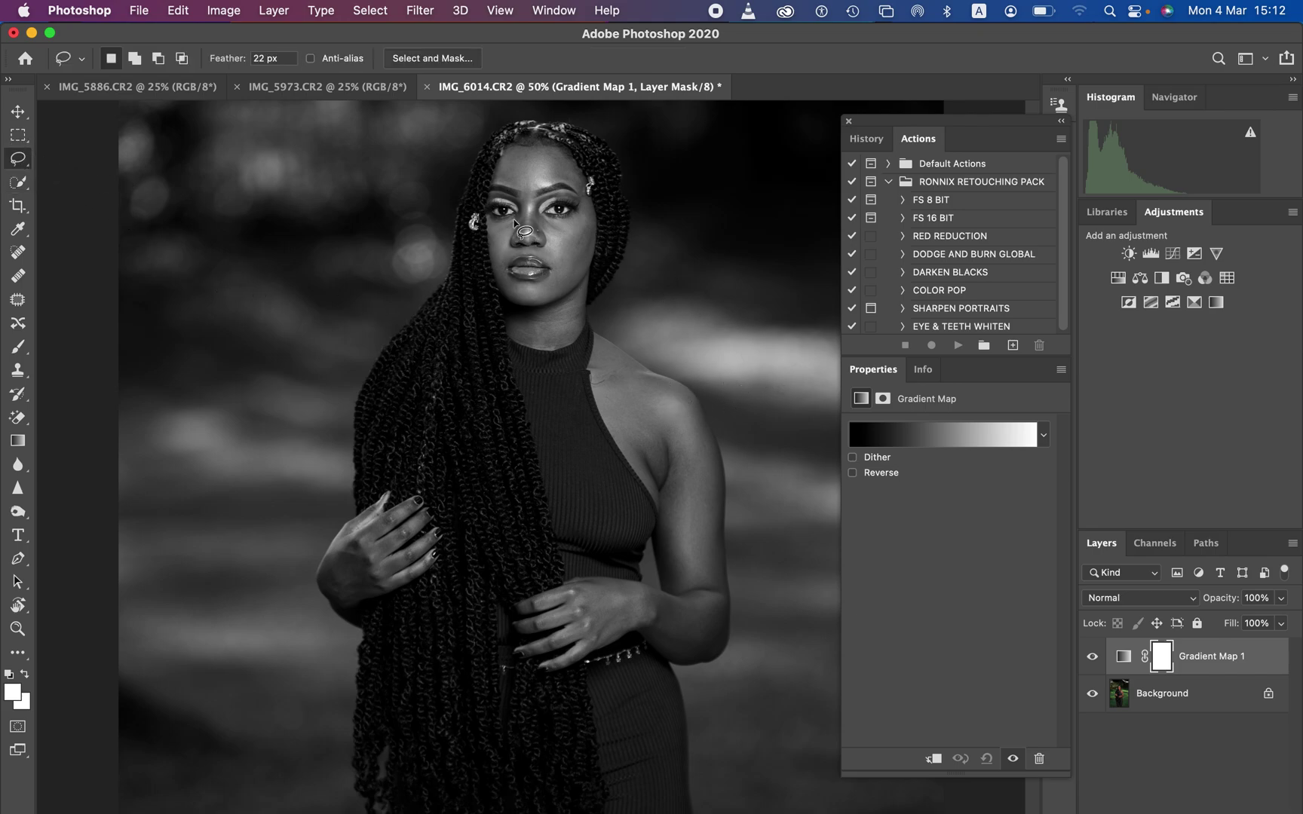
pyautogui.click(1094, 658)
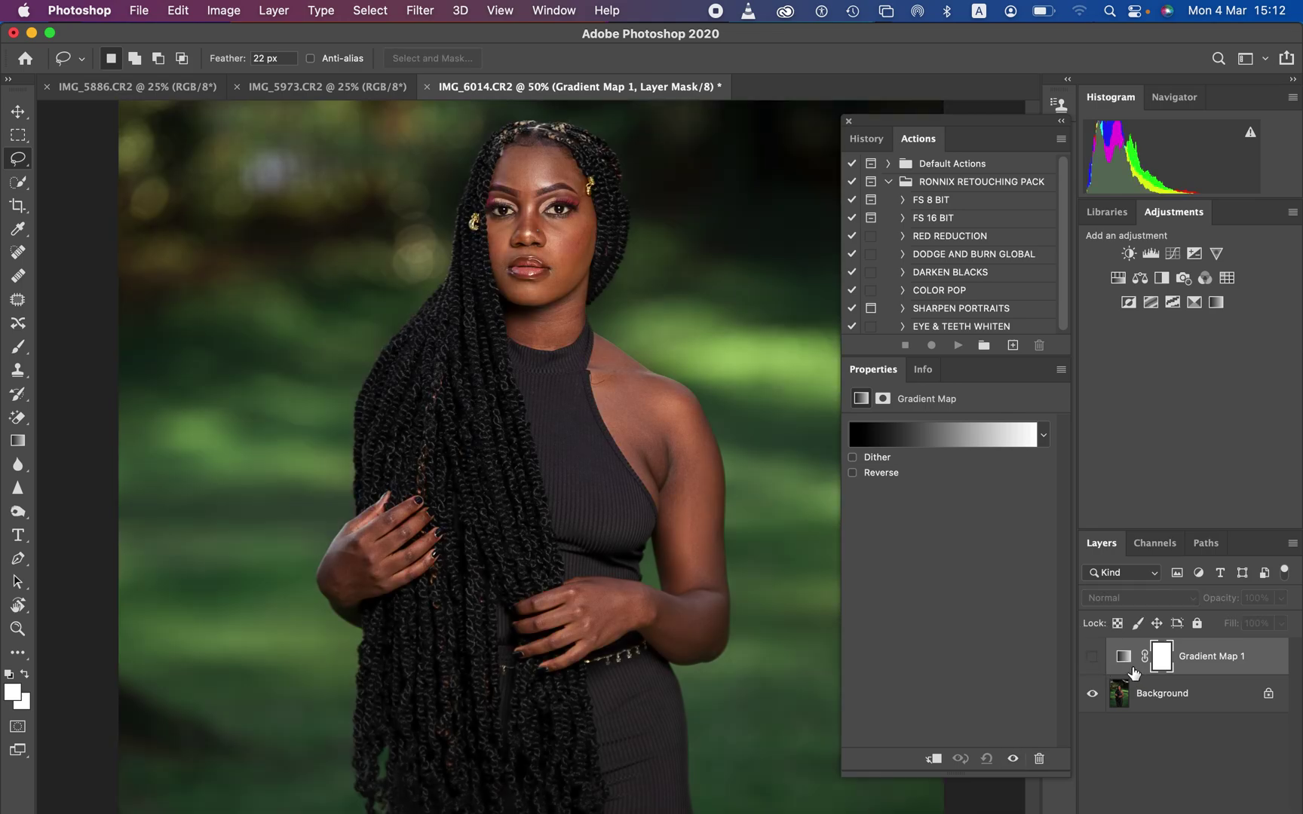
pyautogui.click(1124, 658)
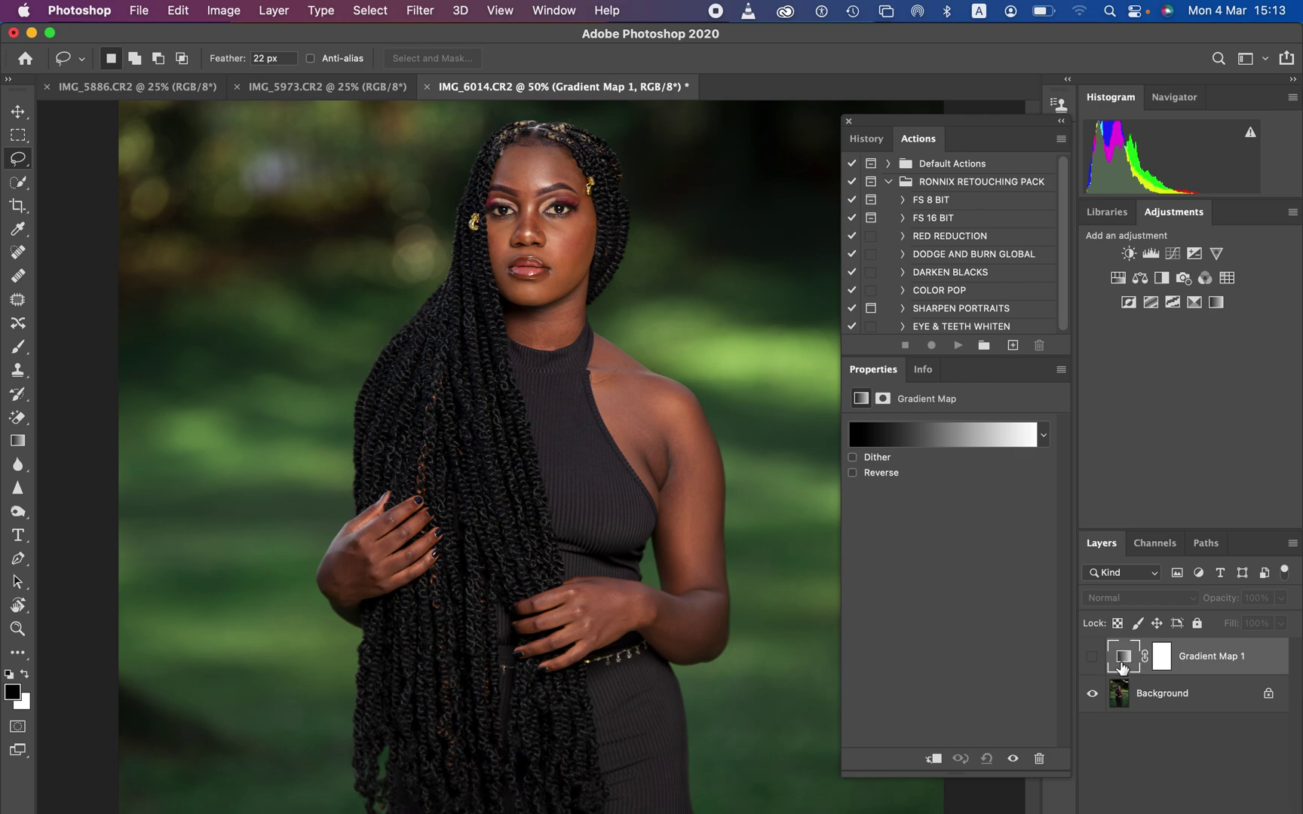
# Step: Open the gradient map's gradient for editing and use 5 by 5 Average as the eyedropper sample size
pyautogui.click(902, 439)
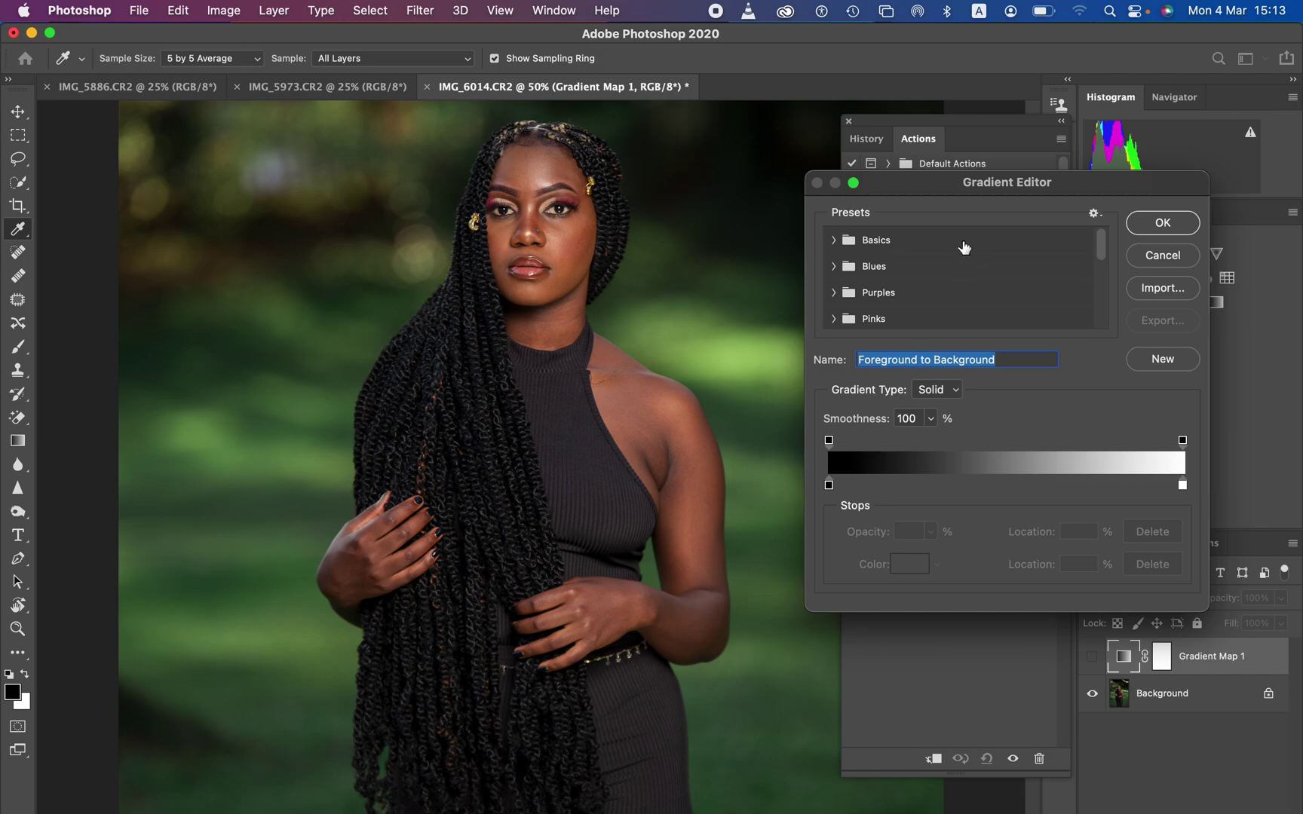
pyautogui.moveTo(978, 180); pyautogui.dragTo(942, 177)
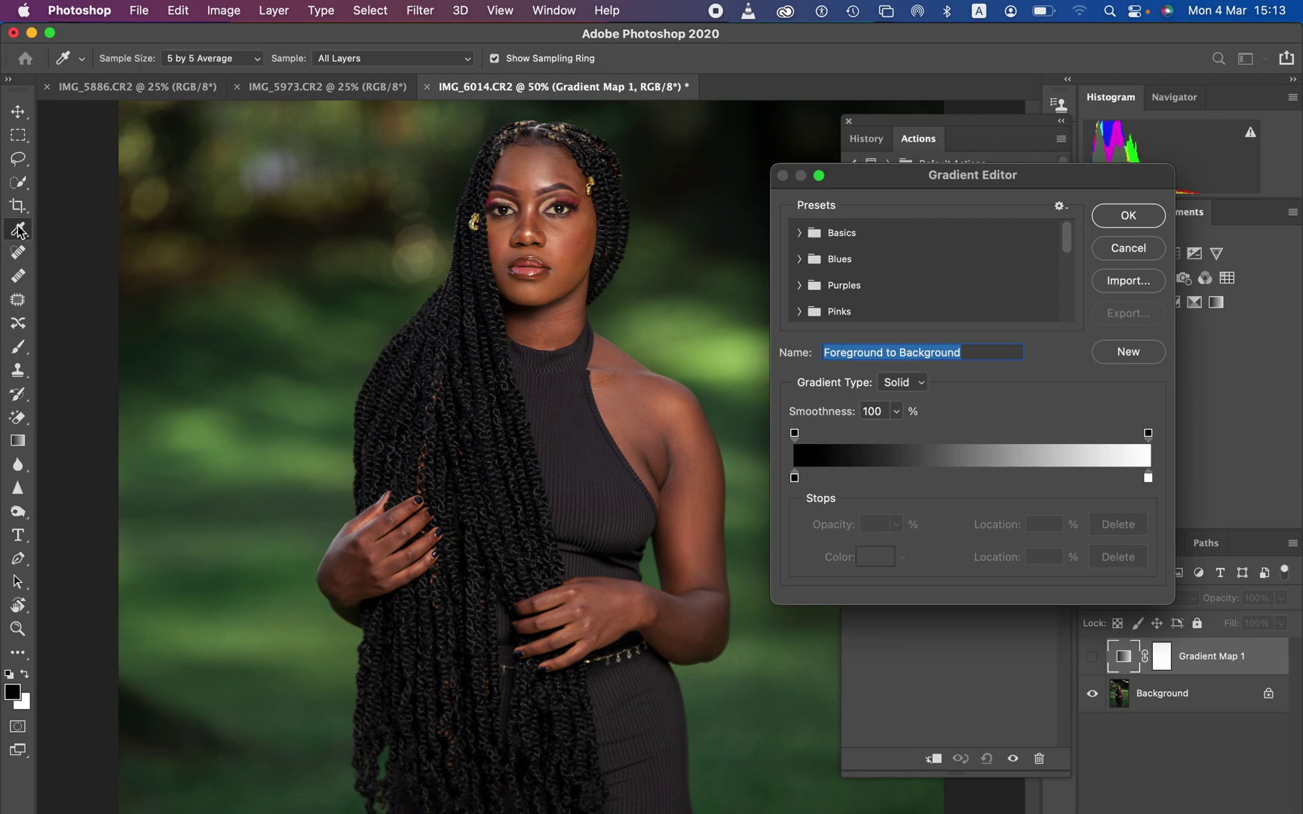
pyautogui.click(204, 59)
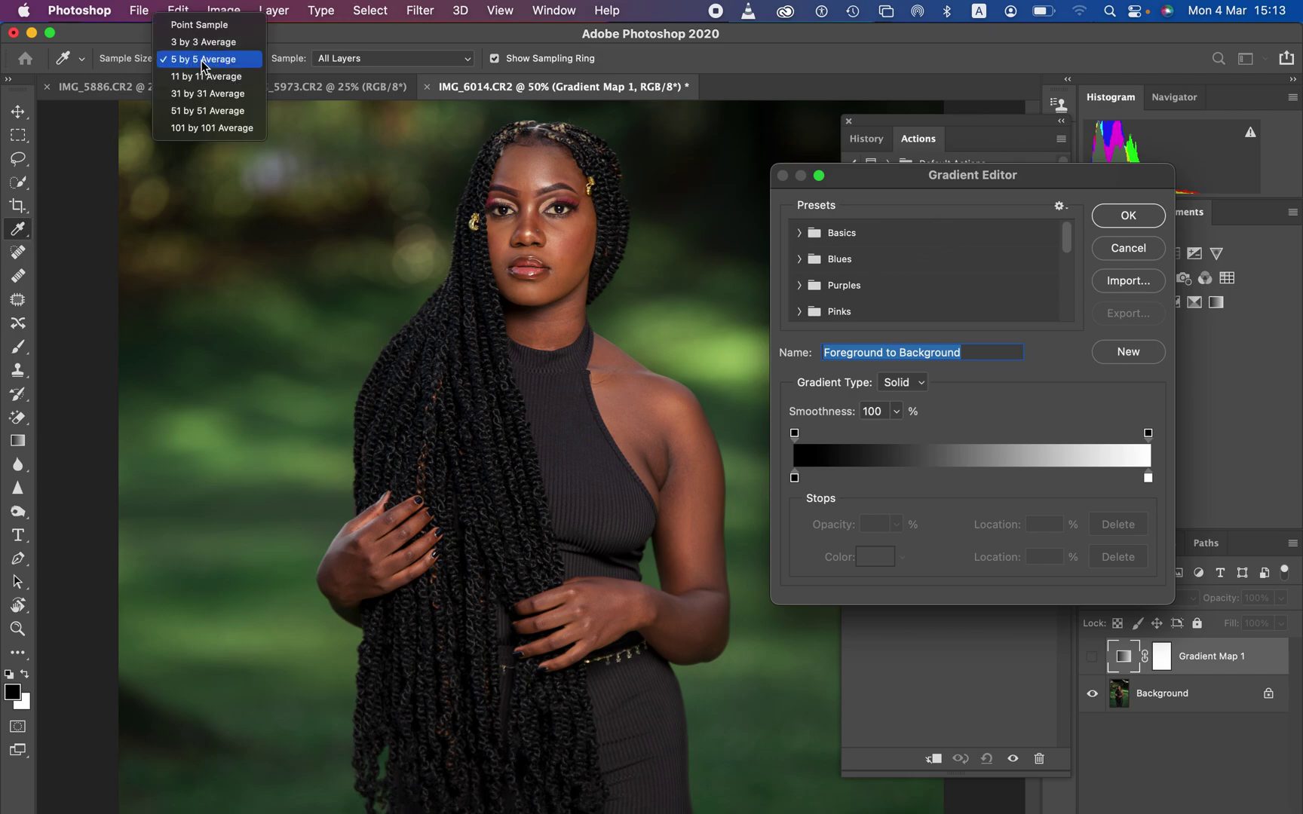
pyautogui.click(200, 61)
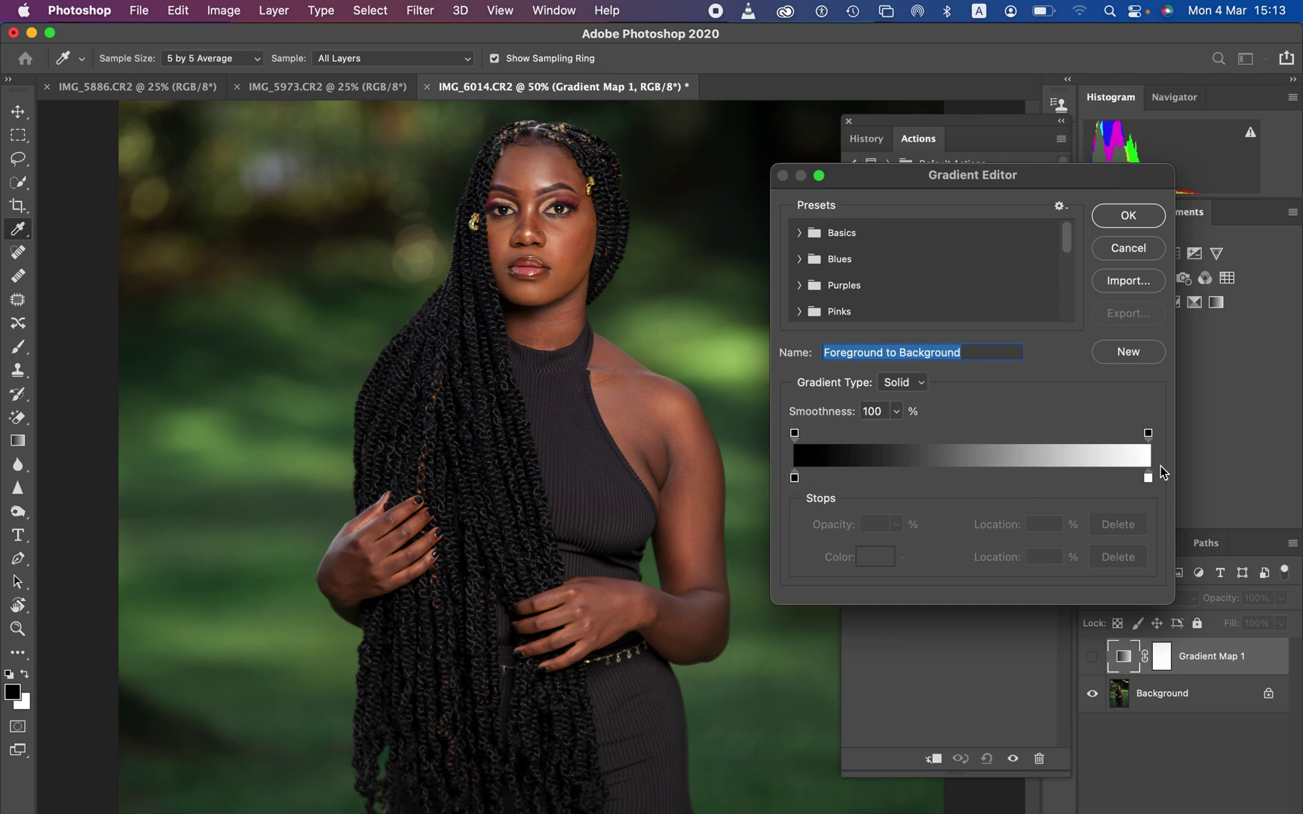
# Step: Set the gradient's 0% color stop to the dark skin shadow #2d2016 sampled from the neck just below the chin
pyautogui.click(794, 478)
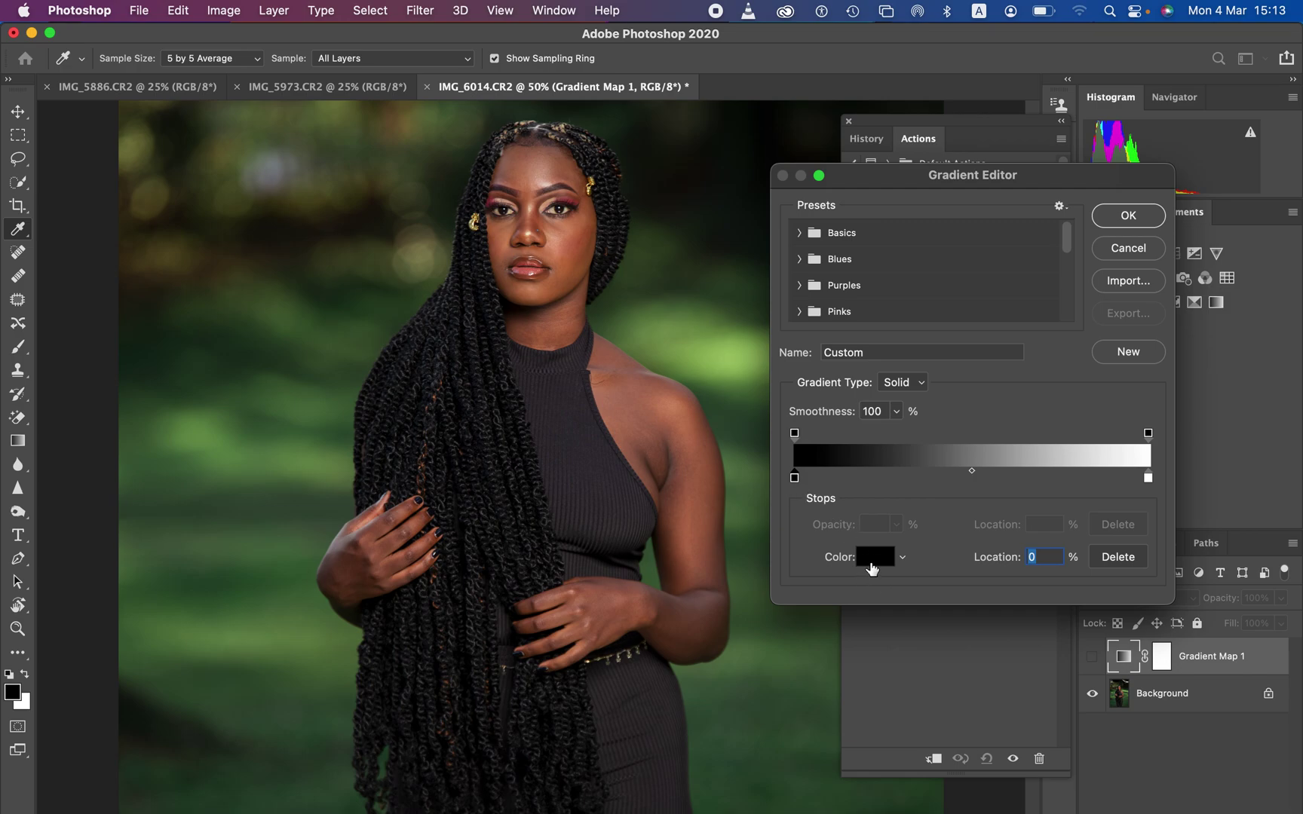
pyautogui.click(874, 558)
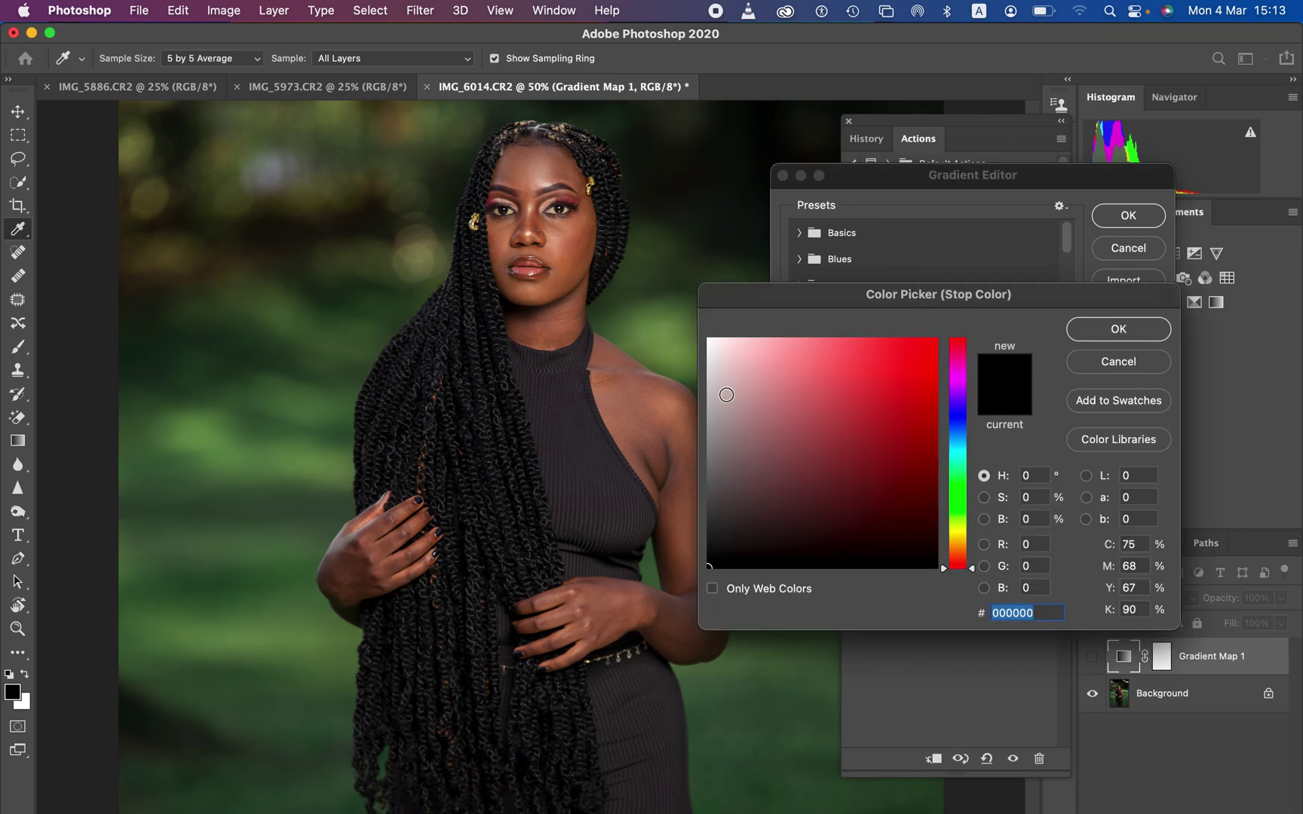
pyautogui.scroll(-3, 595, 394)
pyautogui.press('super+equal')
pyautogui.press('super+equal')
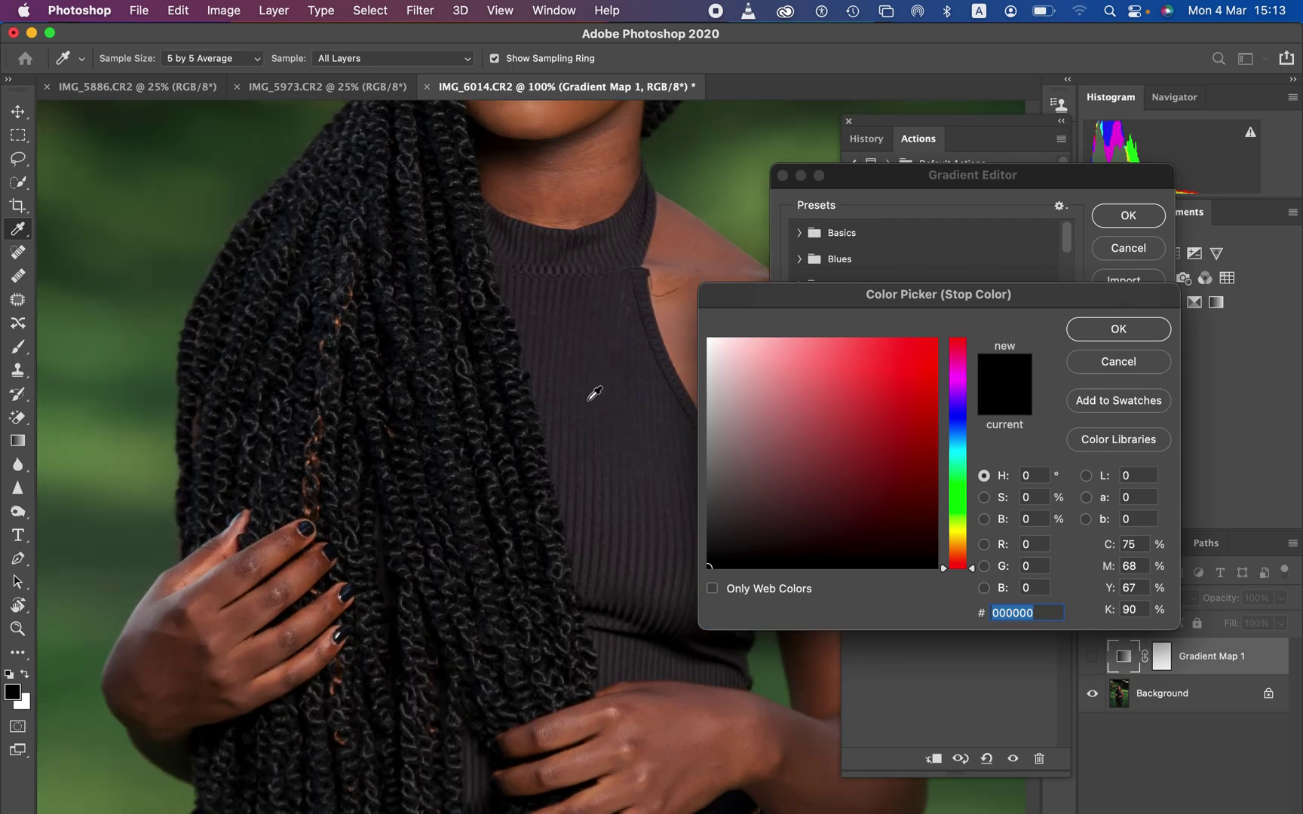
pyautogui.scroll(5, 561, 294)
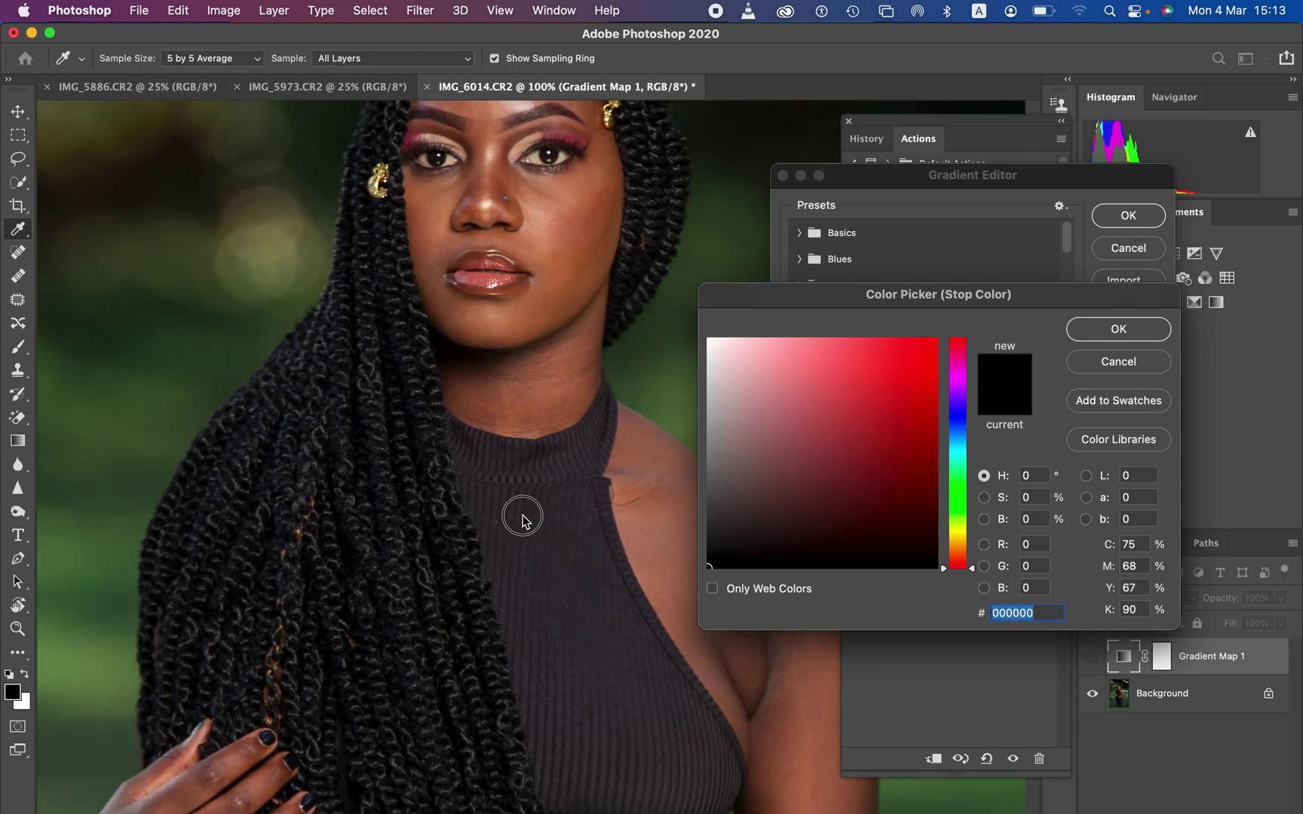
pyautogui.scroll(4, 522, 517)
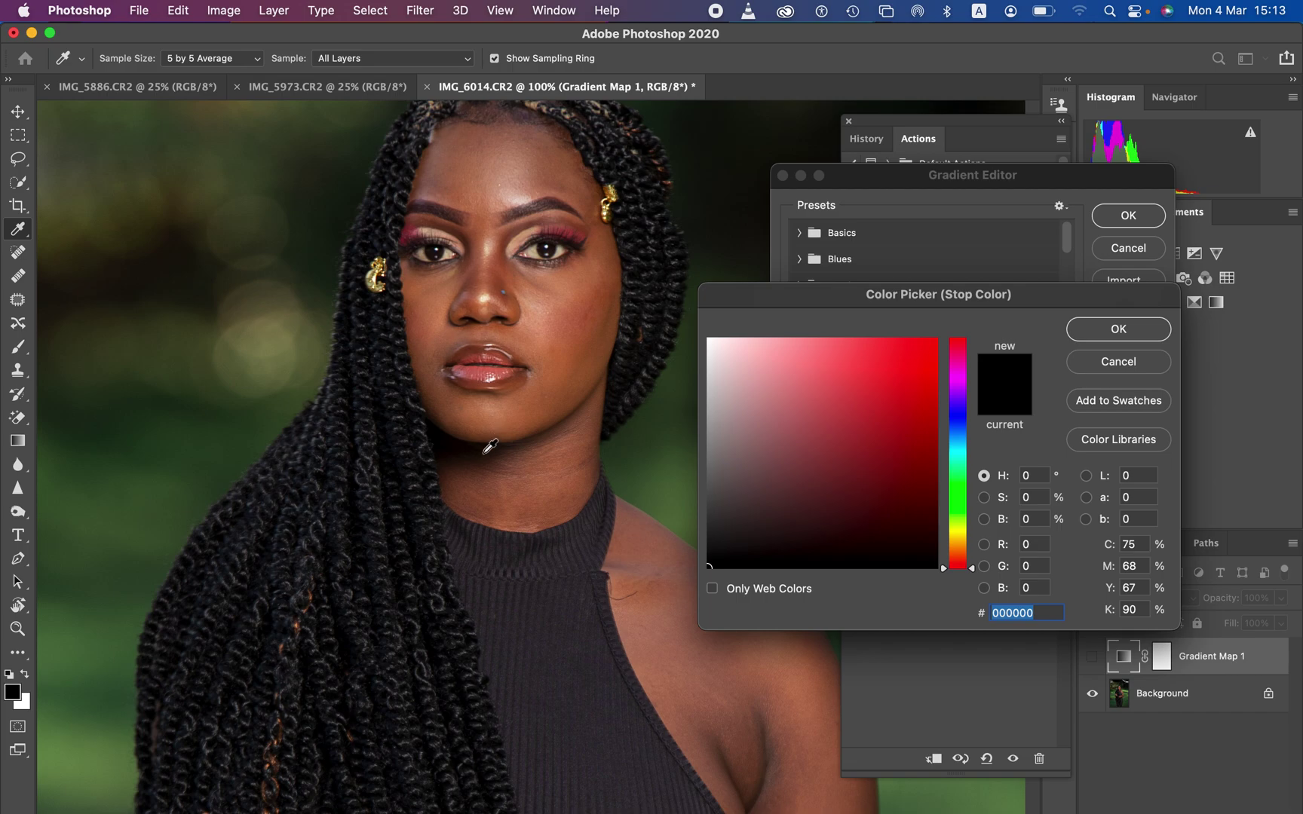
pyautogui.click(483, 461)
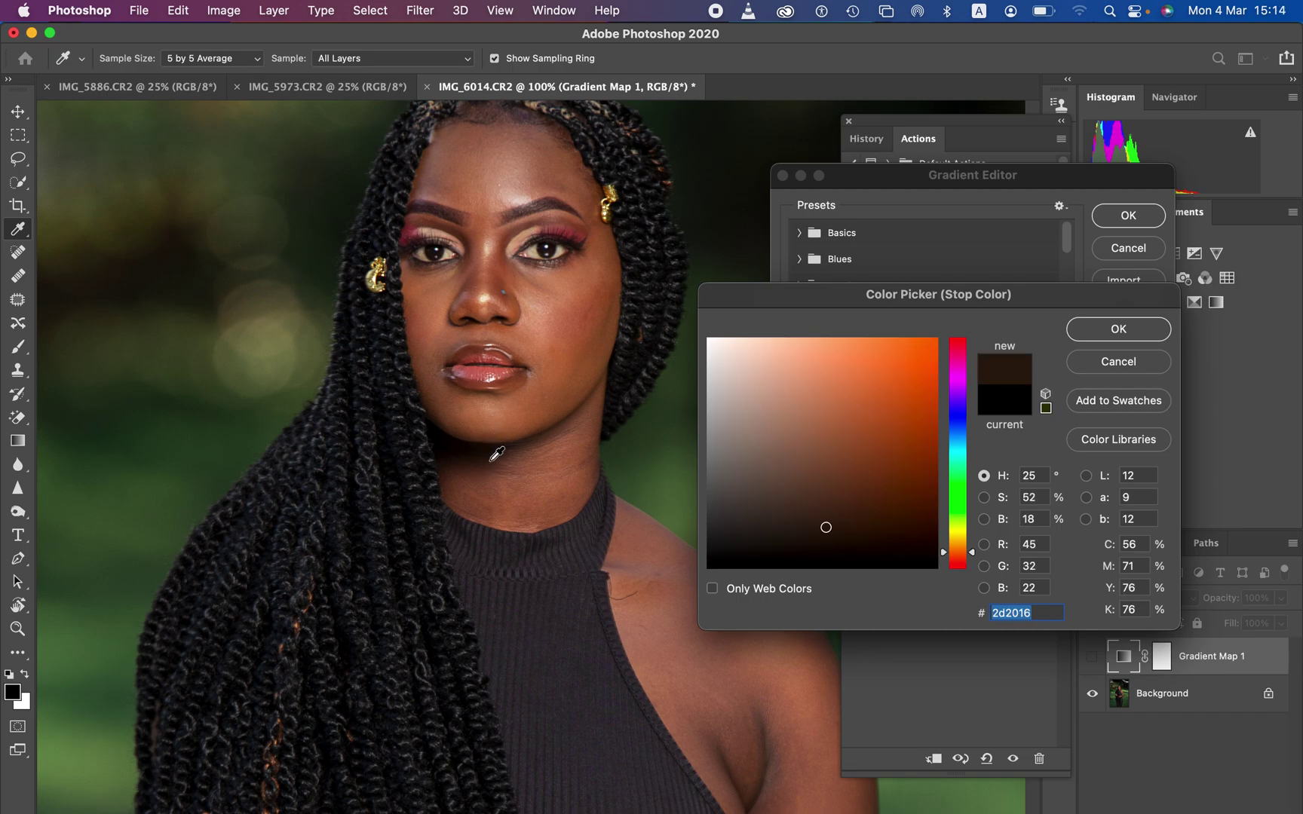
pyautogui.click(1113, 330)
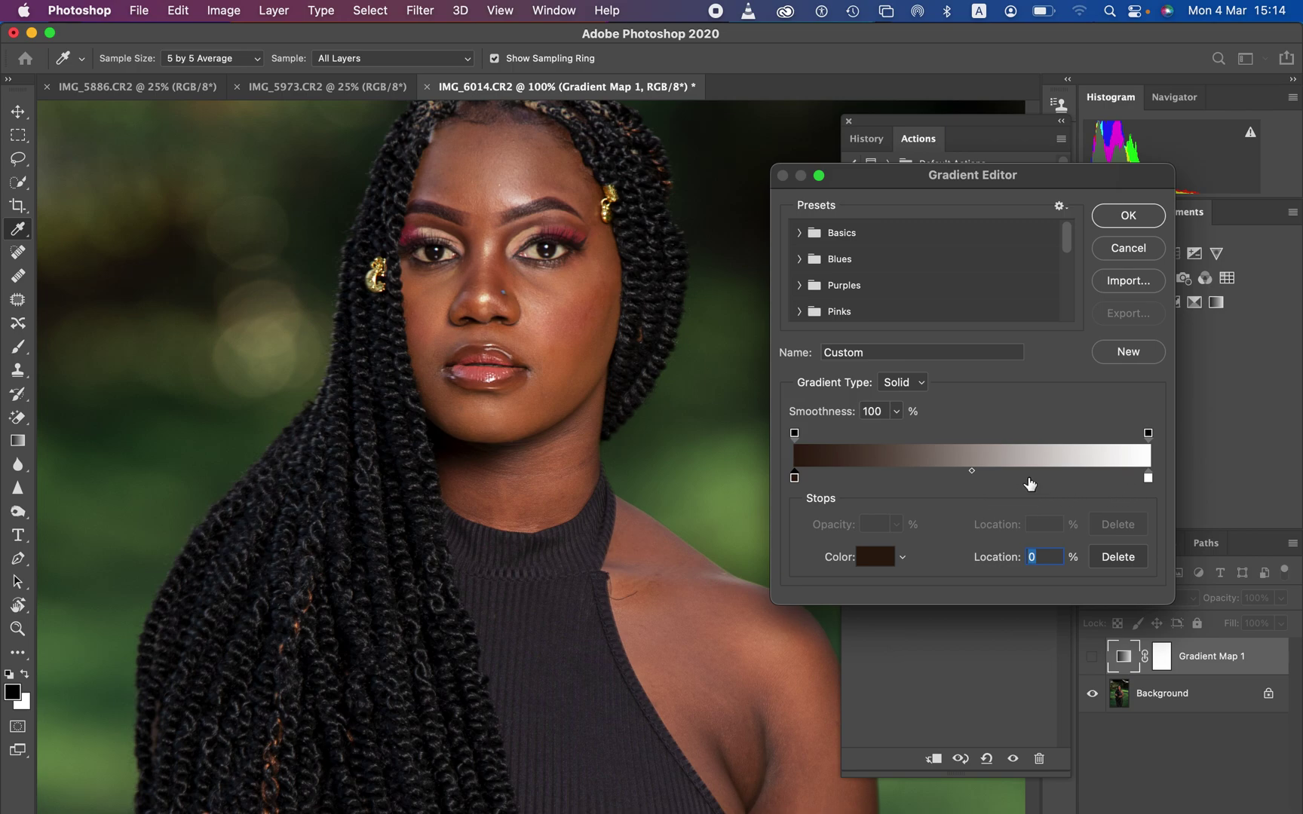
# Step: Set the gradient's 100% color stop to the light skin tone #dbbf93, sampling the face and refining the shade
pyautogui.click(1150, 479)
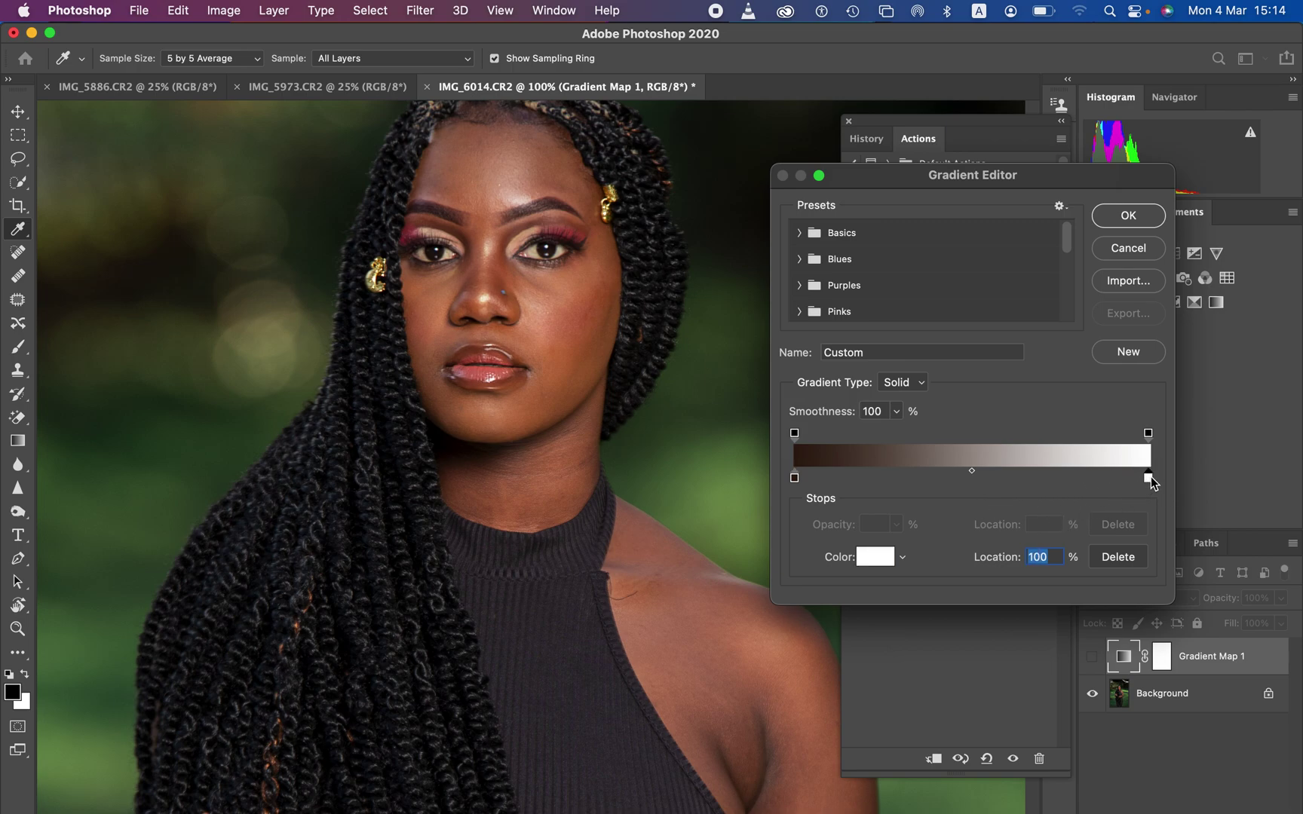
pyautogui.click(874, 559)
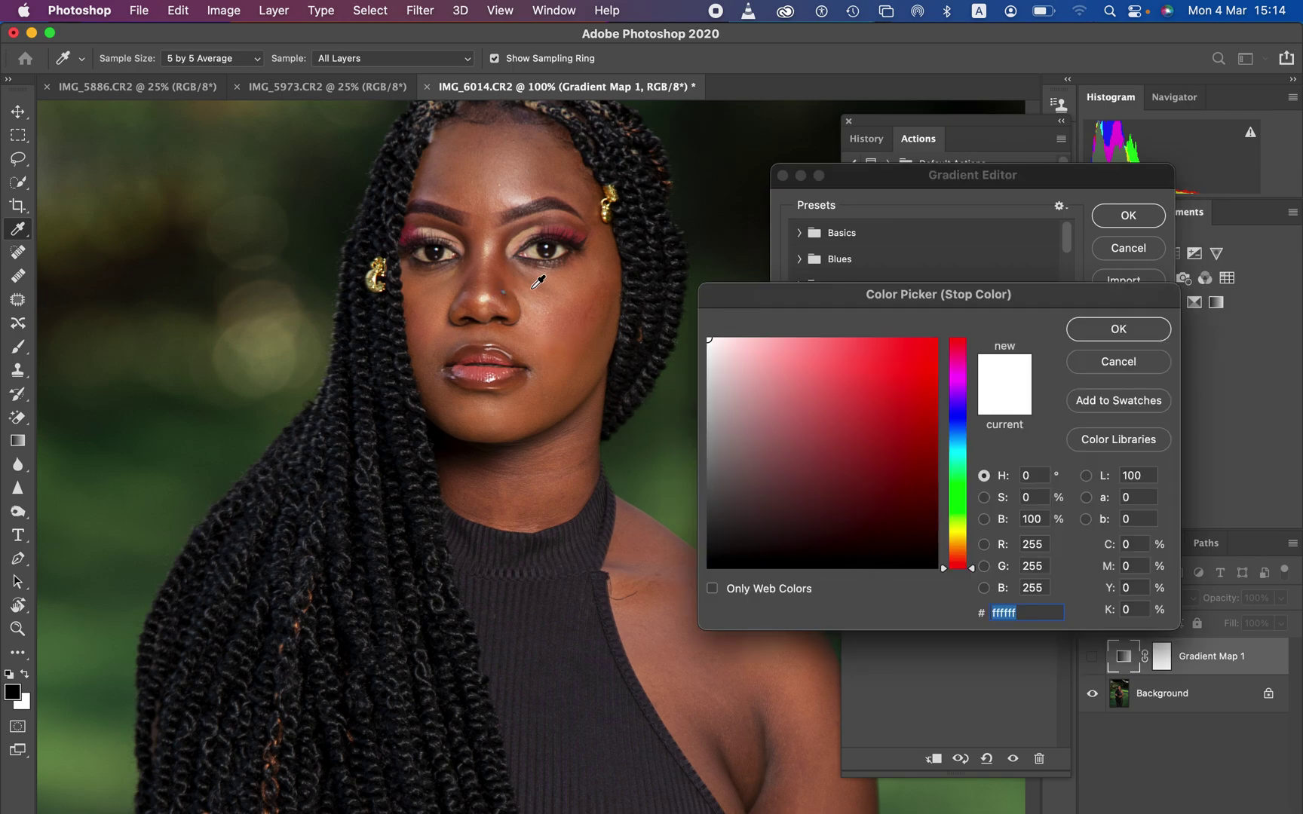
pyautogui.click(496, 291)
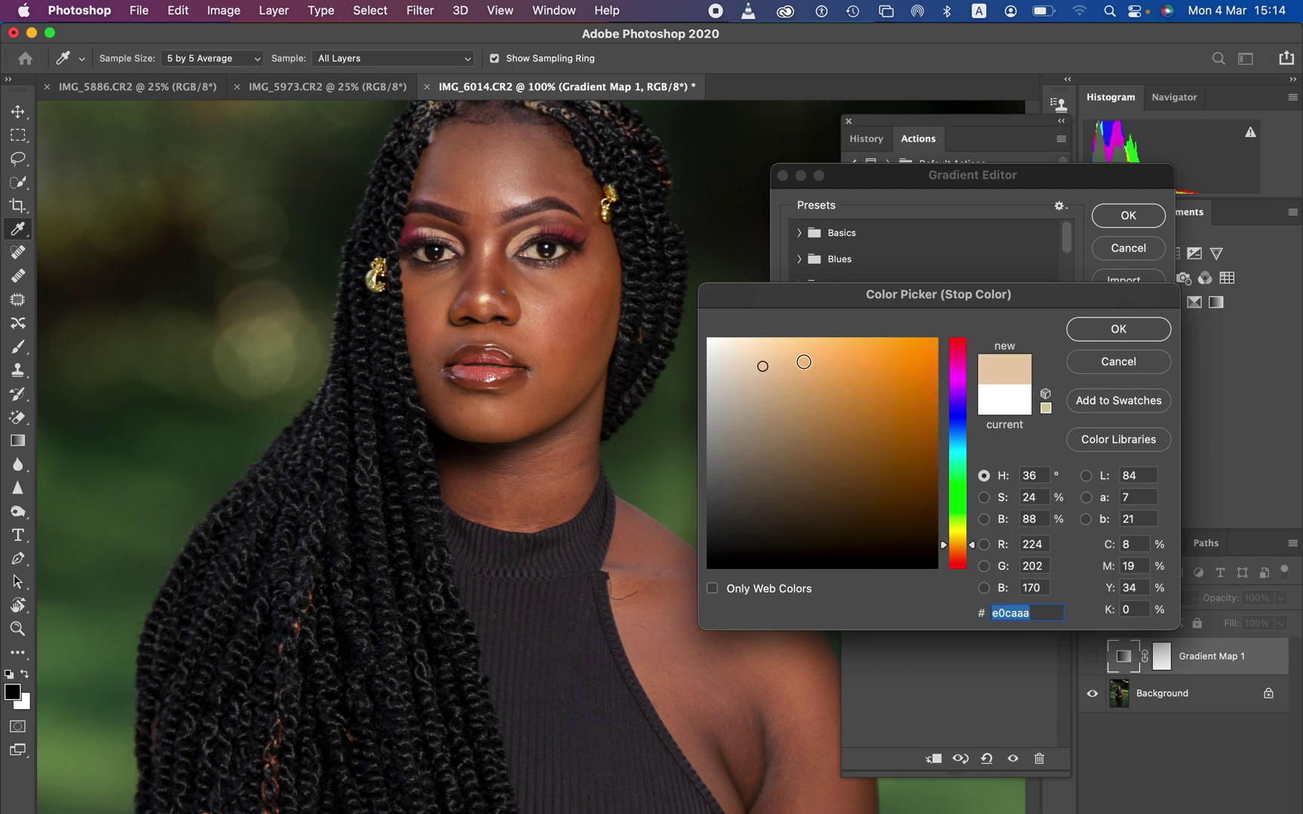
pyautogui.click(778, 364)
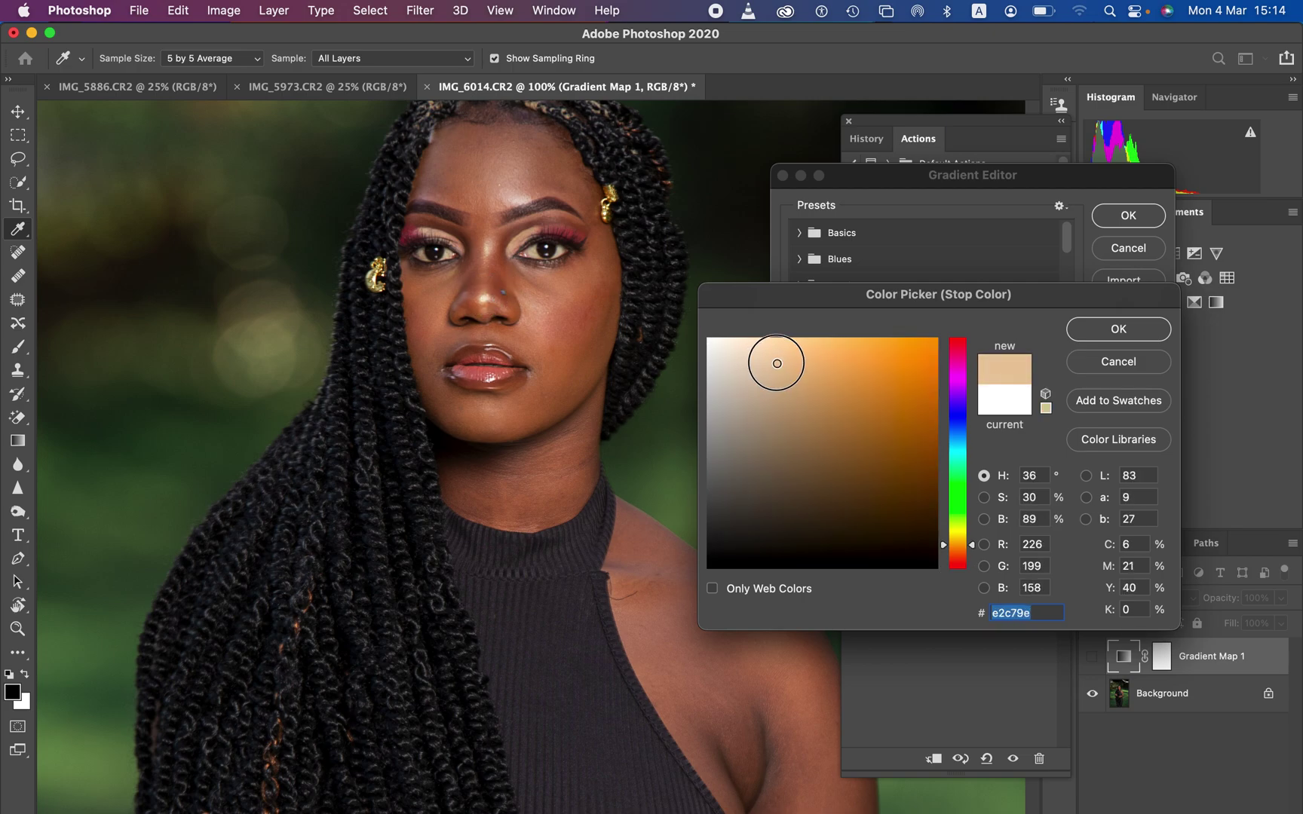
pyautogui.click(775, 364)
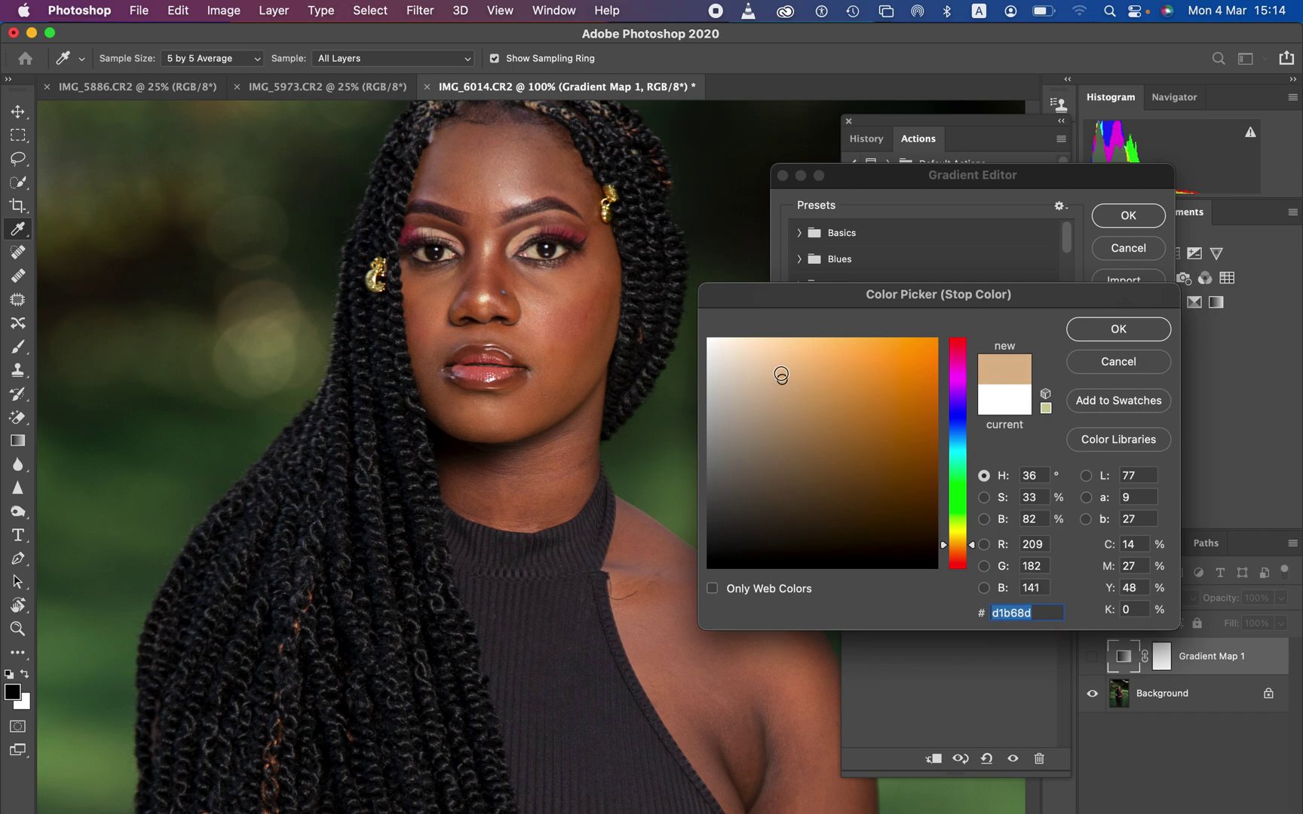
pyautogui.click(781, 369)
pyautogui.click(783, 370)
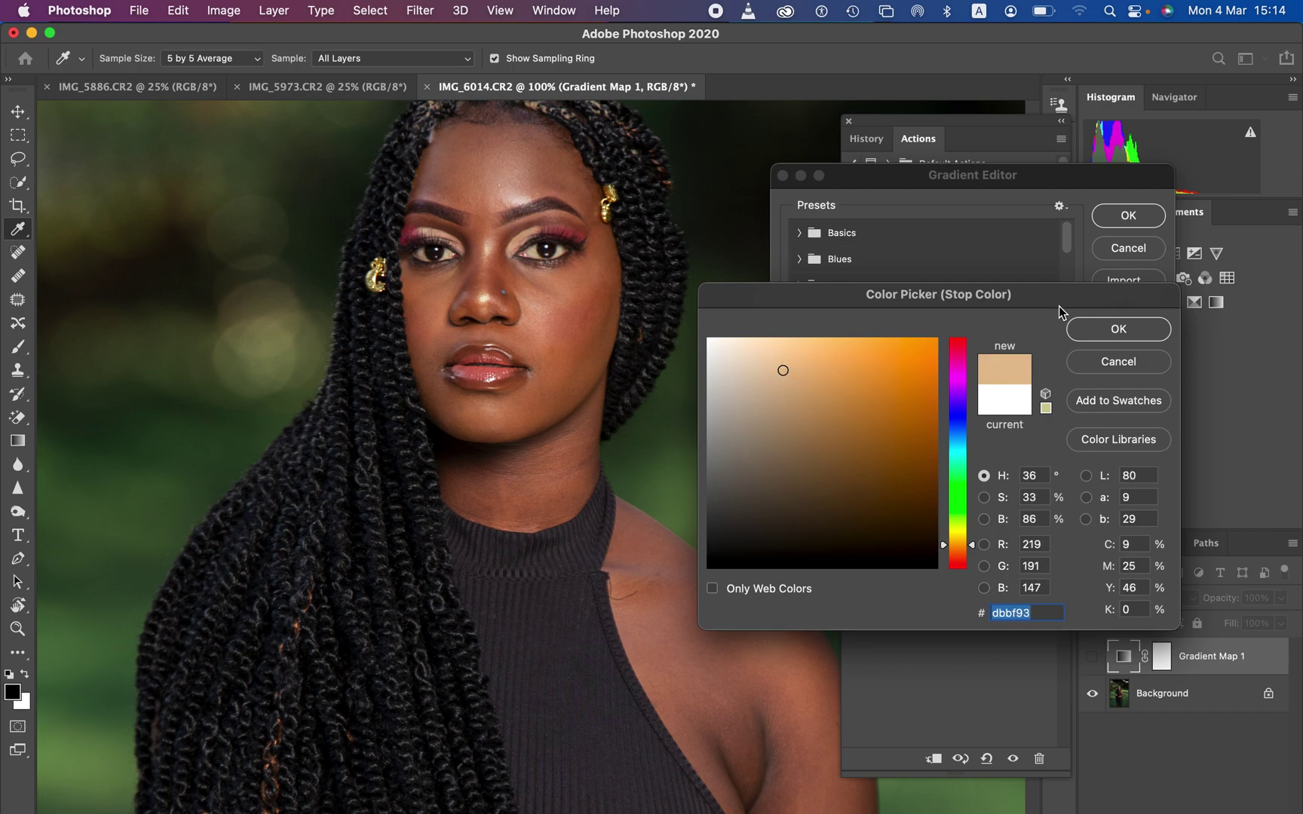
pyautogui.click(1103, 329)
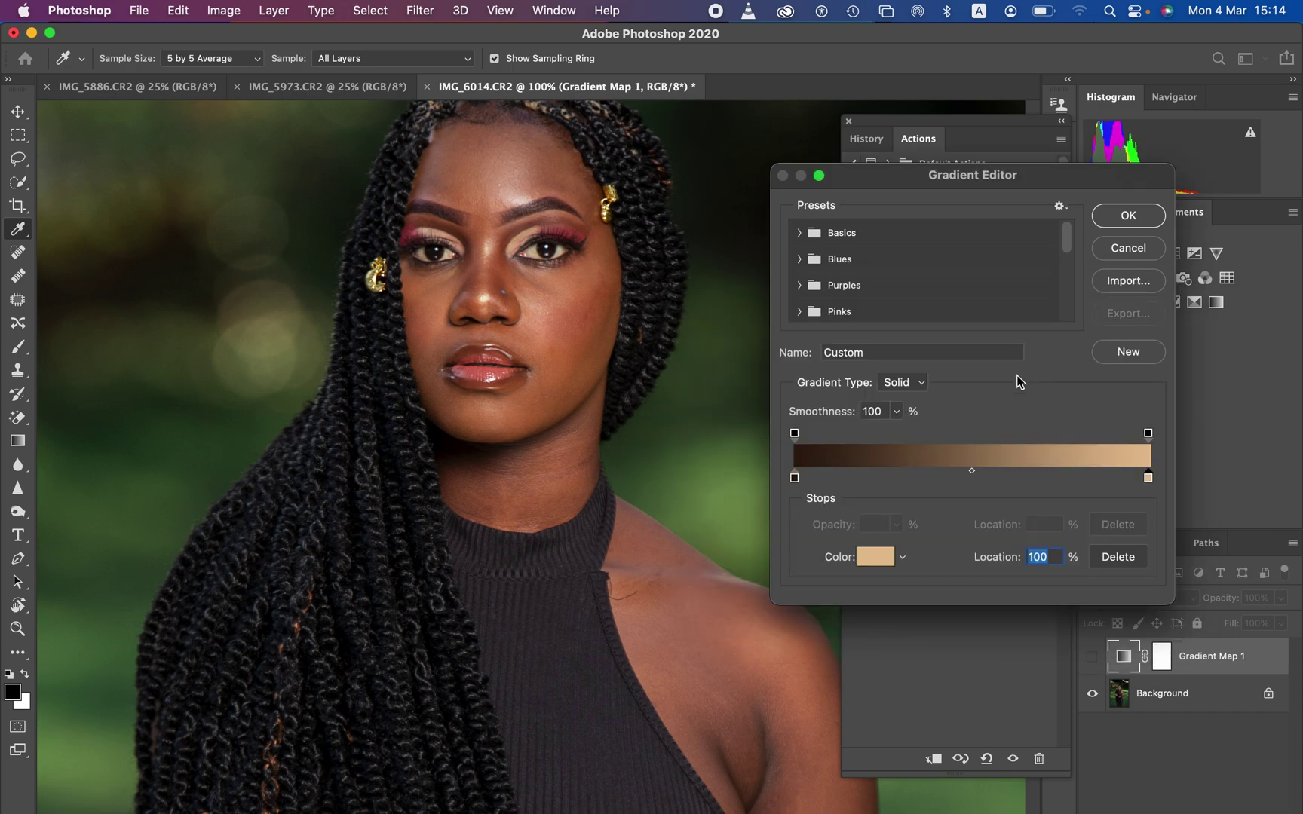
# Step: Add a middle color stop at 50% and give it the reddish-brown midtone sampled from the outer cheek
pyautogui.click(964, 475)
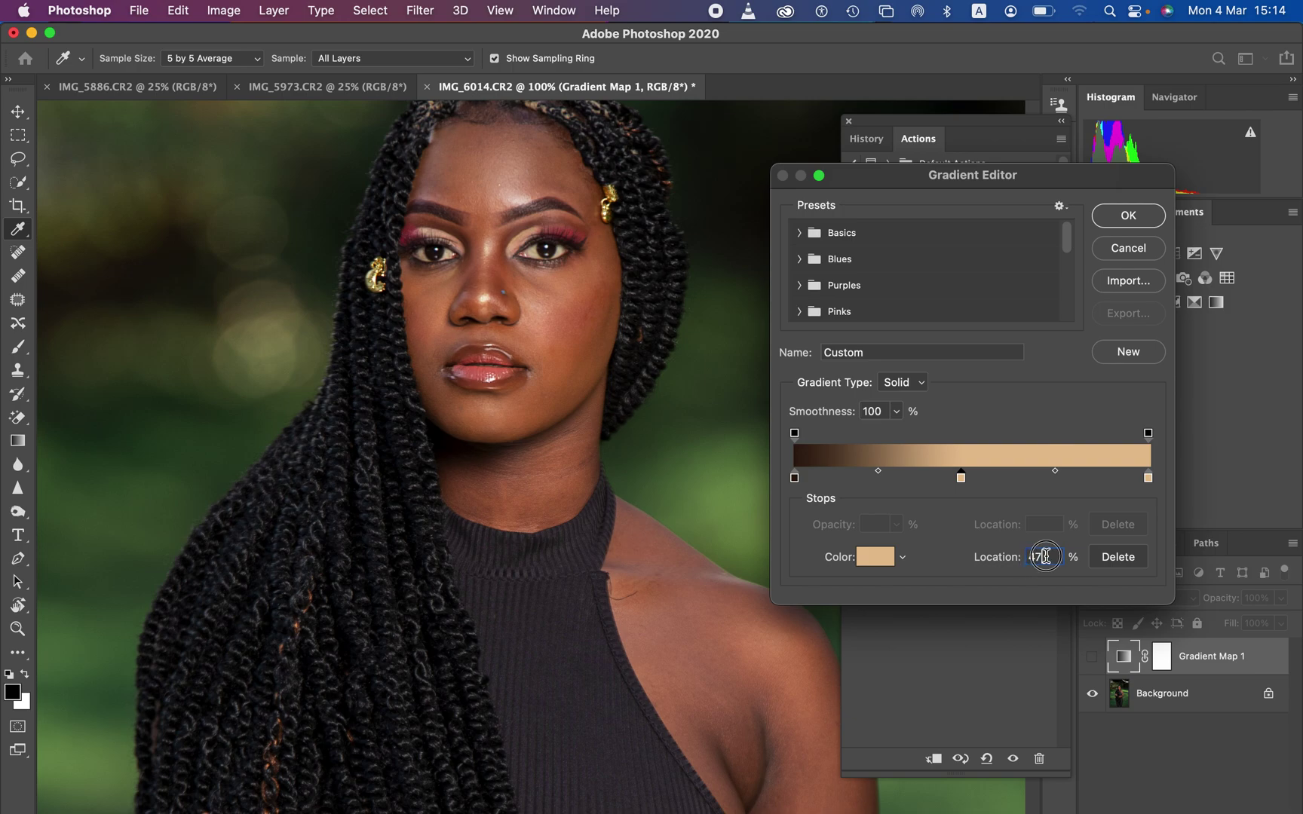
pyautogui.write('5')
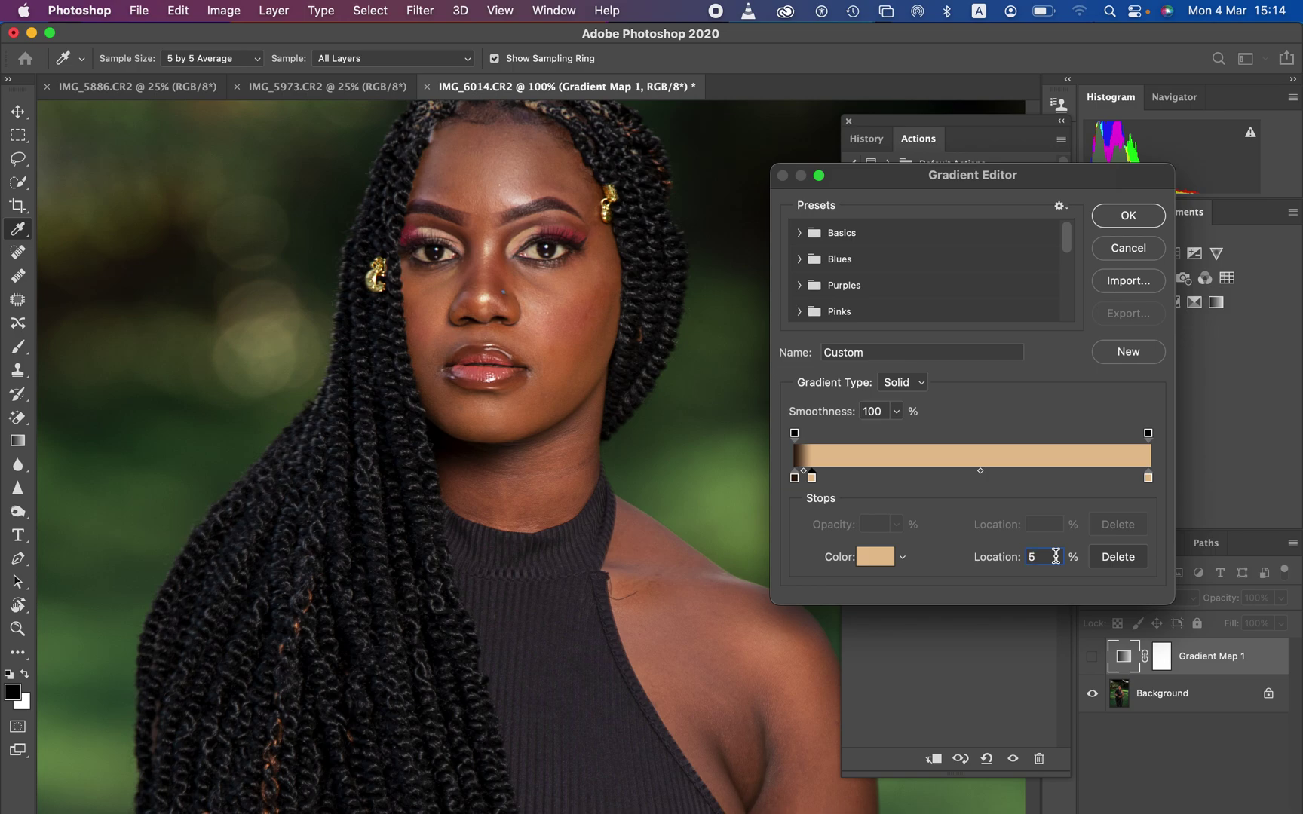
pyautogui.write('0')
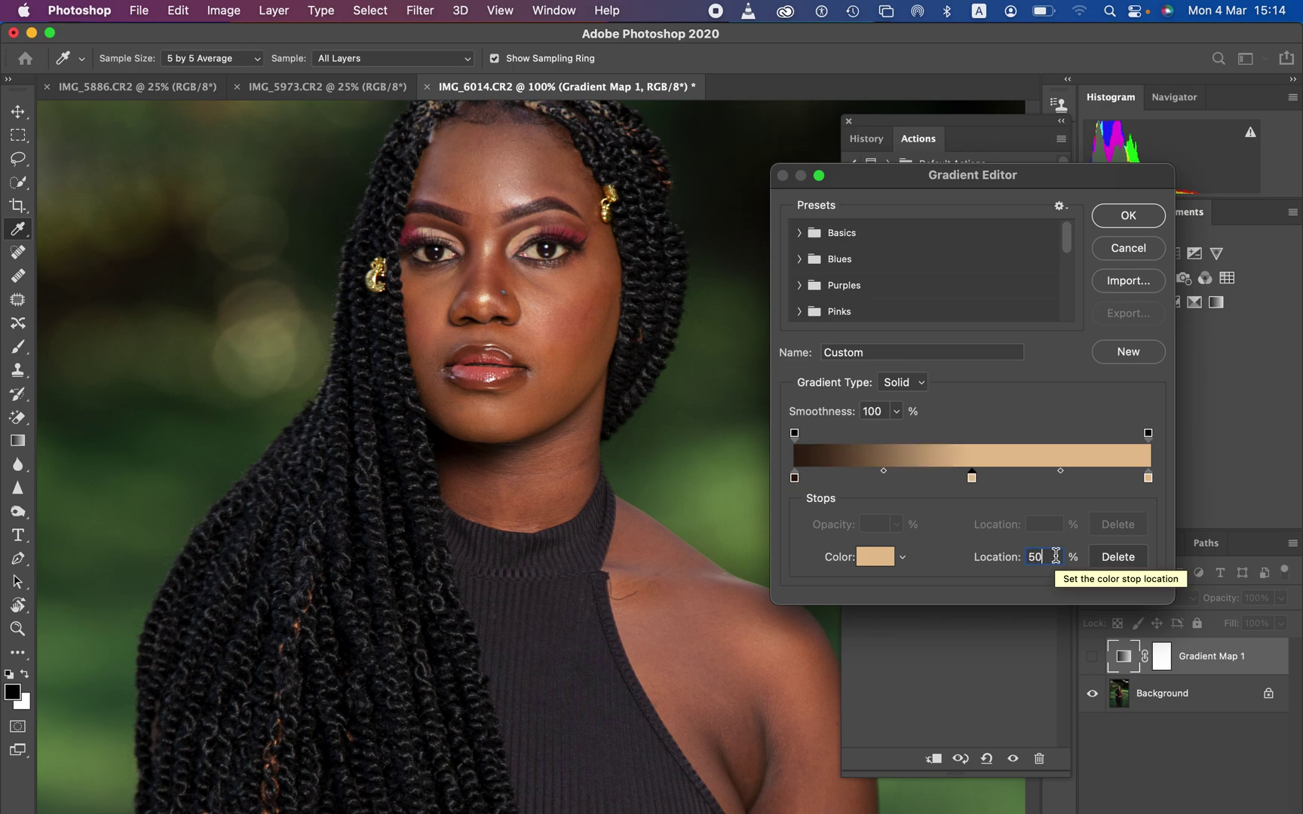
pyautogui.click(883, 565)
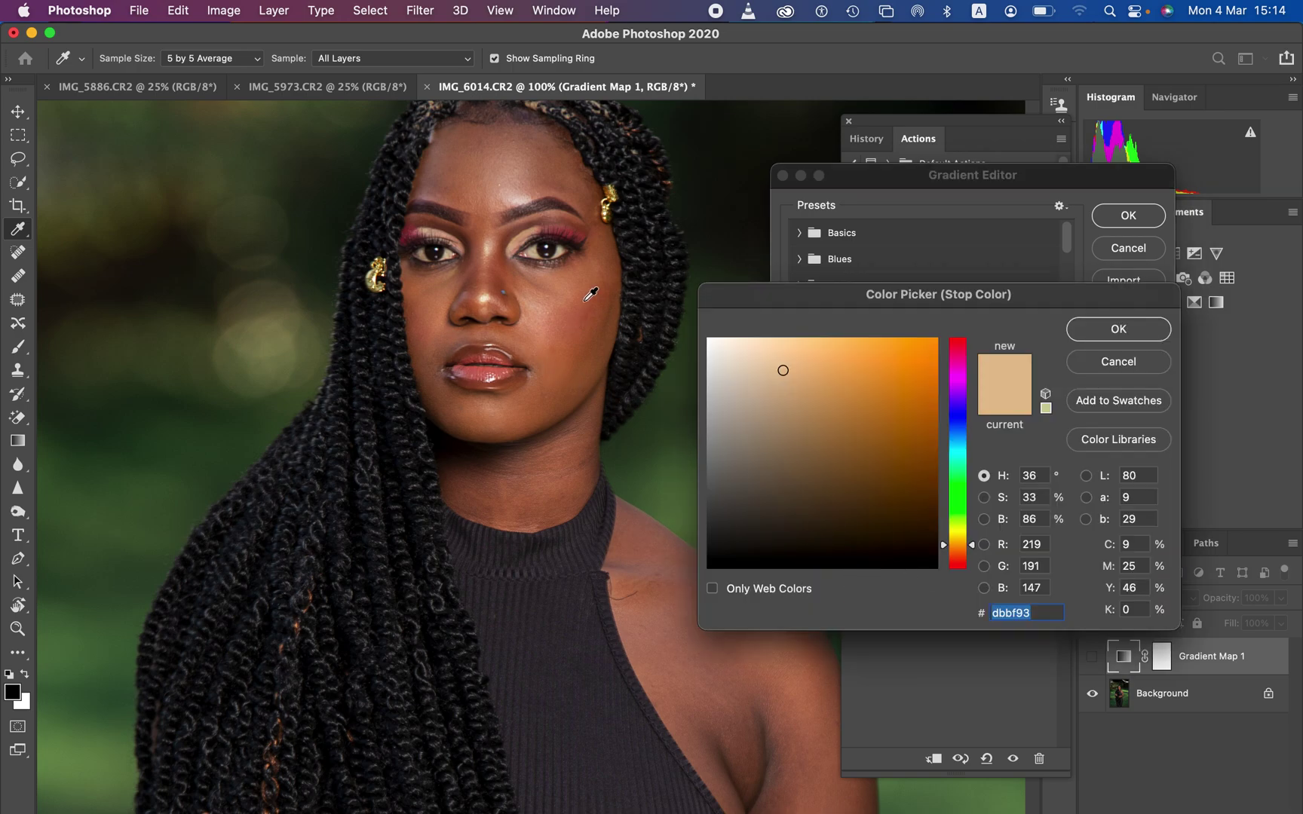
pyautogui.click(611, 264)
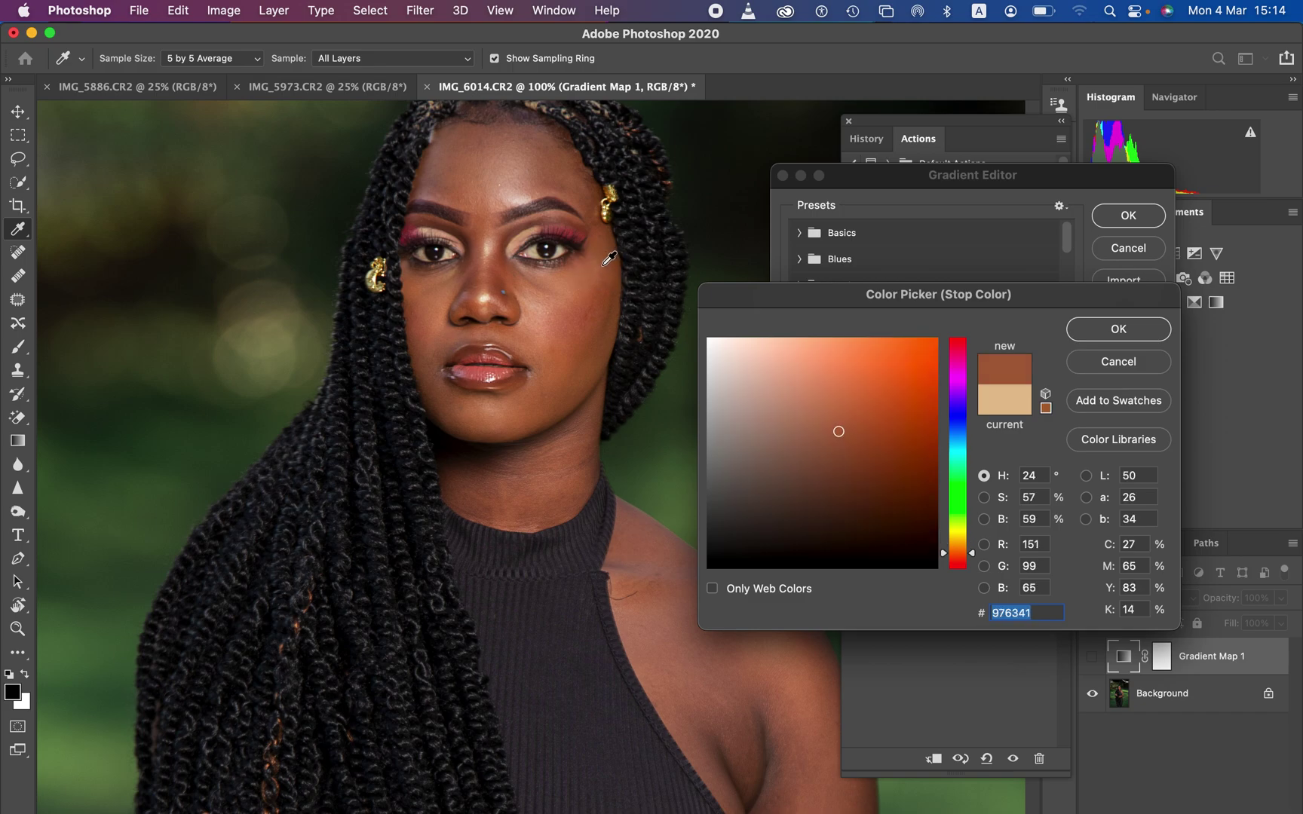
pyautogui.click(610, 259)
pyautogui.click(1101, 330)
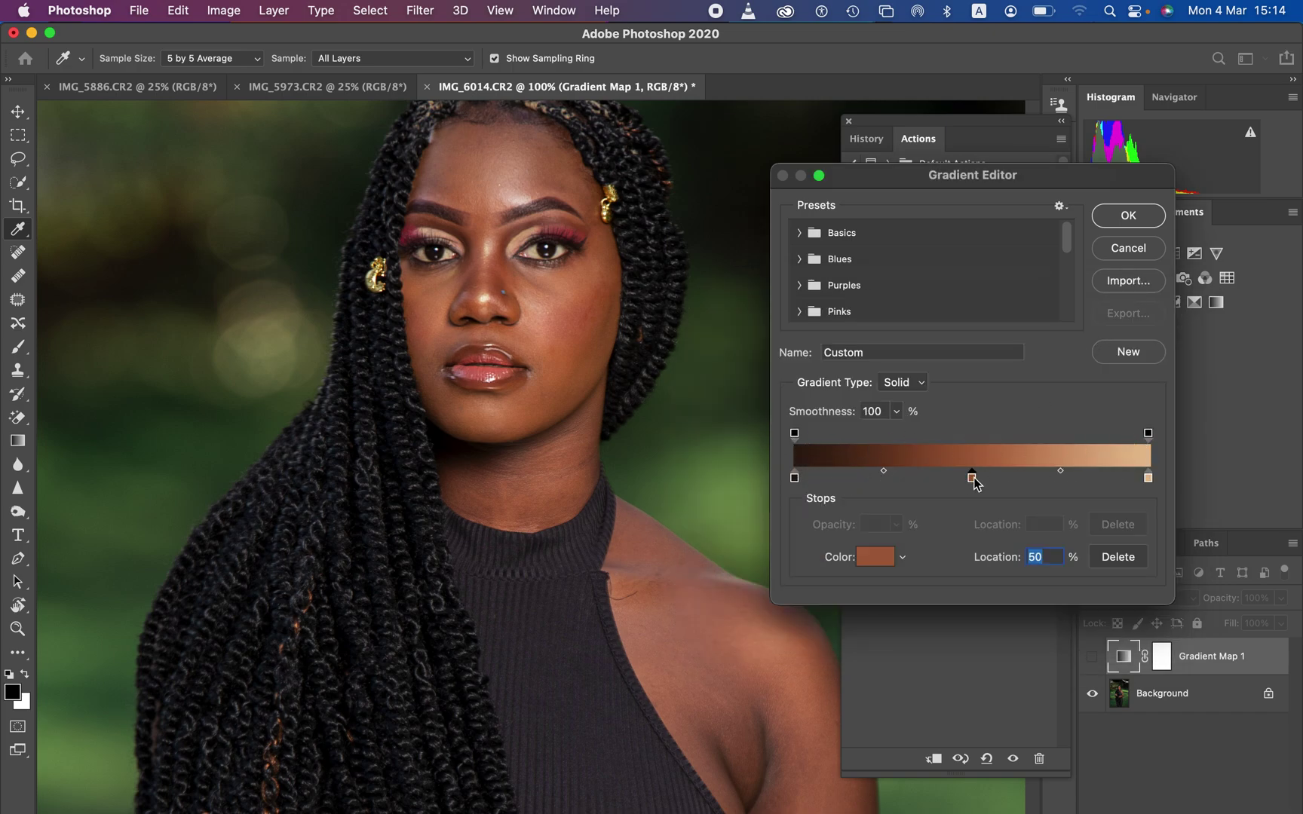
# Step: Accept the skin-tone gradient, show the Gradient Map layer again, and set its blend mode to Color
pyautogui.click(1127, 220)
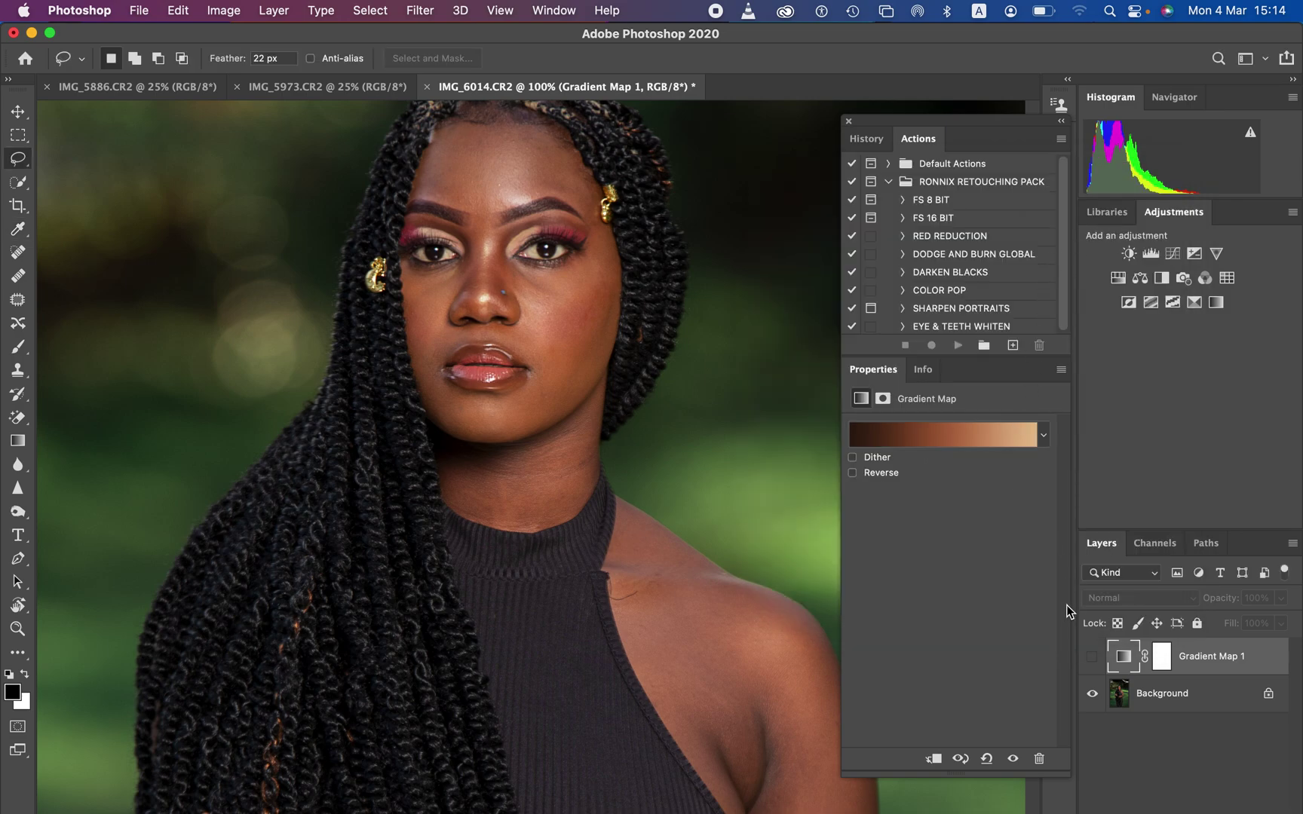
pyautogui.click(1093, 658)
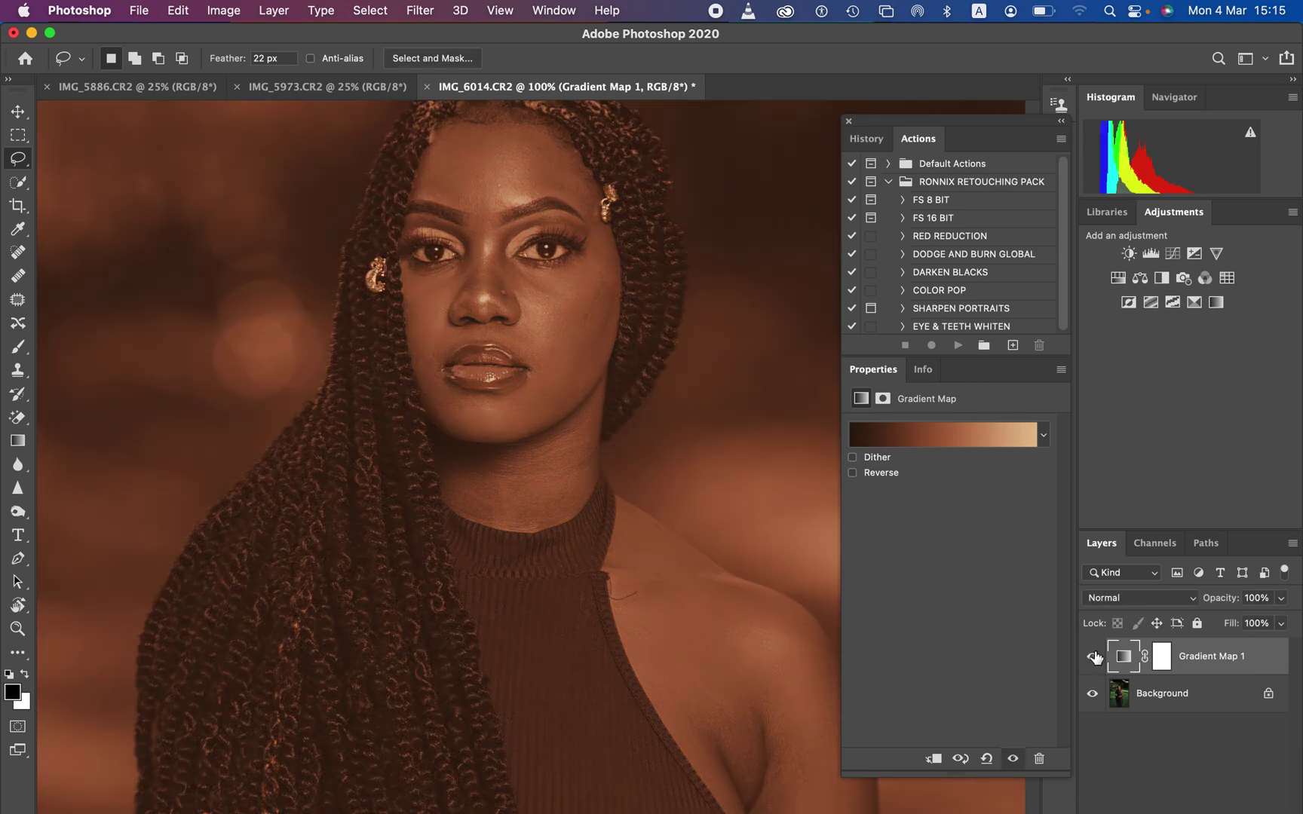
pyautogui.click(1123, 597)
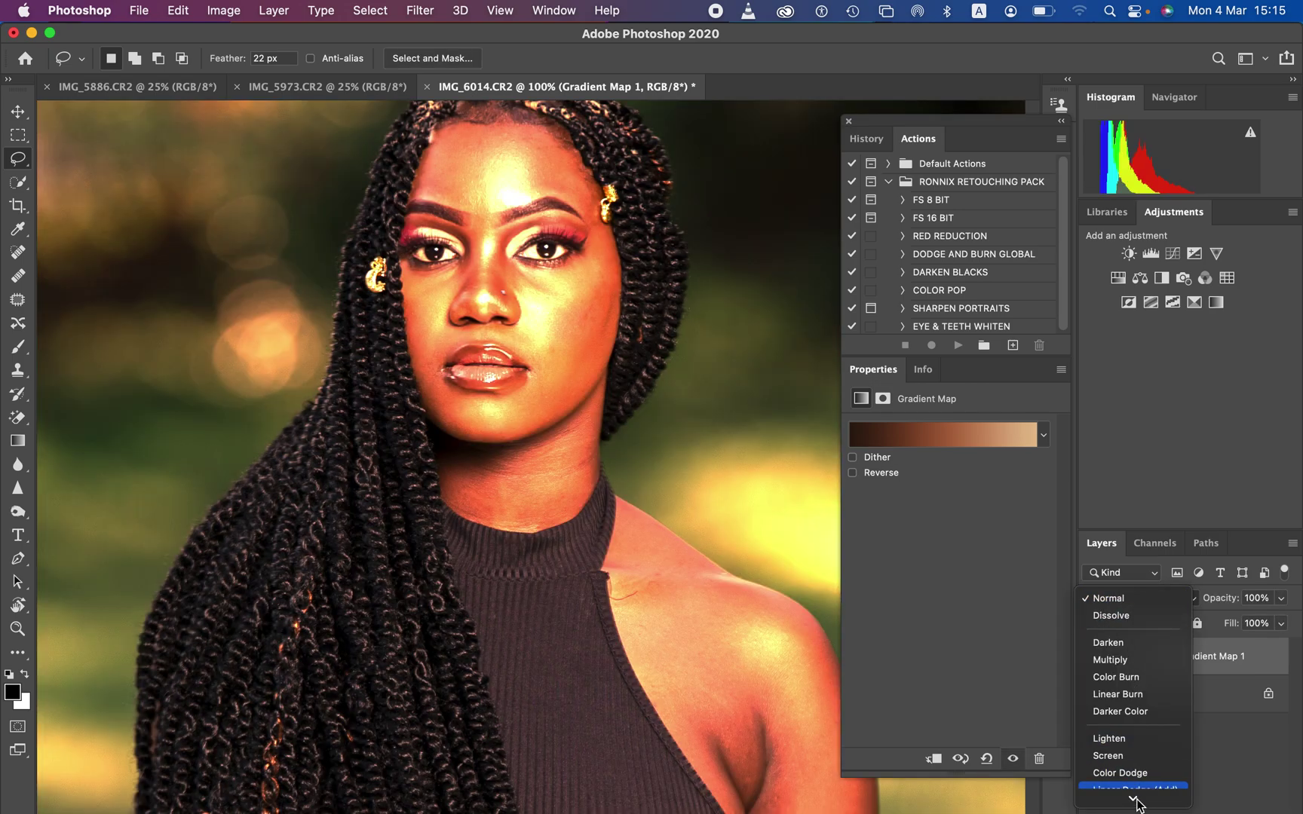
pyautogui.moveTo(1133, 799)
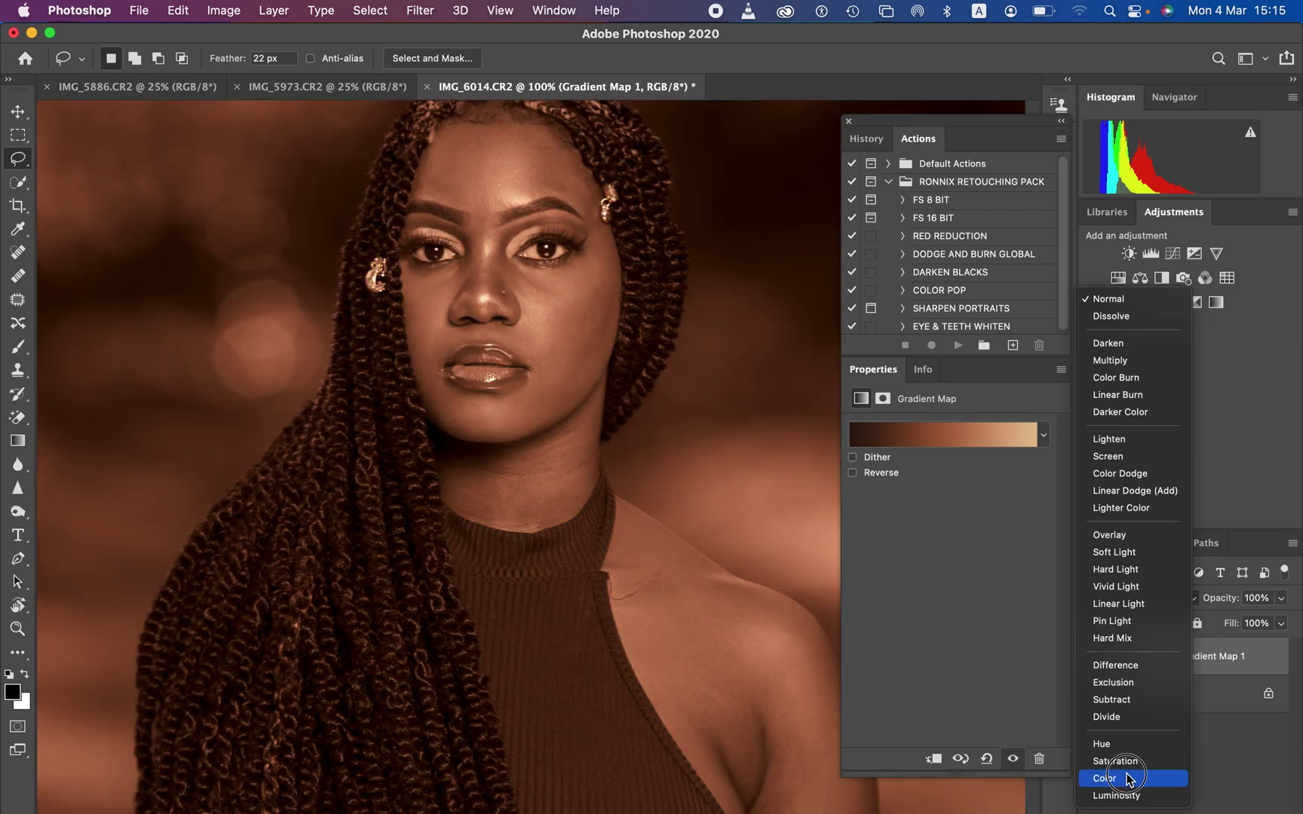
pyautogui.click(1127, 778)
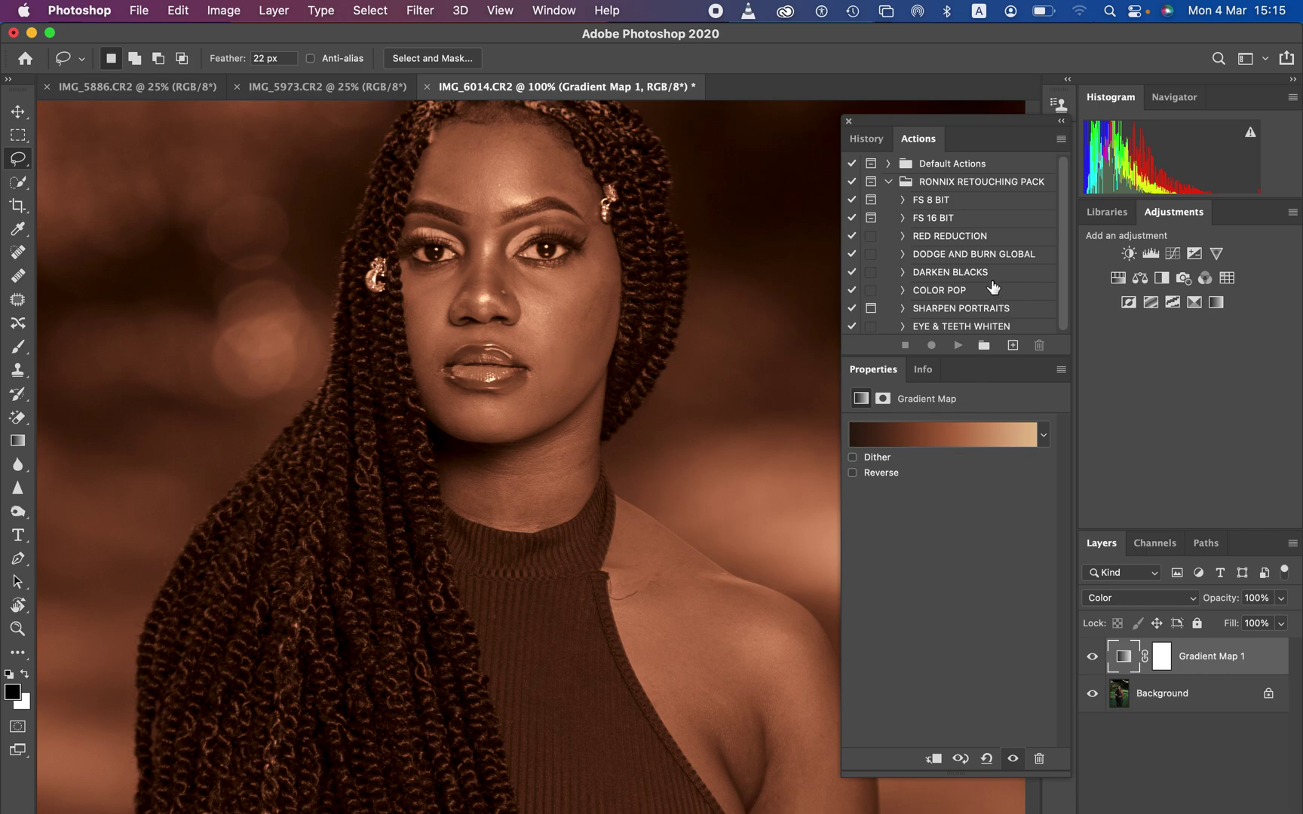
# Step: Export the Gradient Map look as a color lookup table in CUBE format, named "z tut", to the Desktop
pyautogui.click(846, 119)
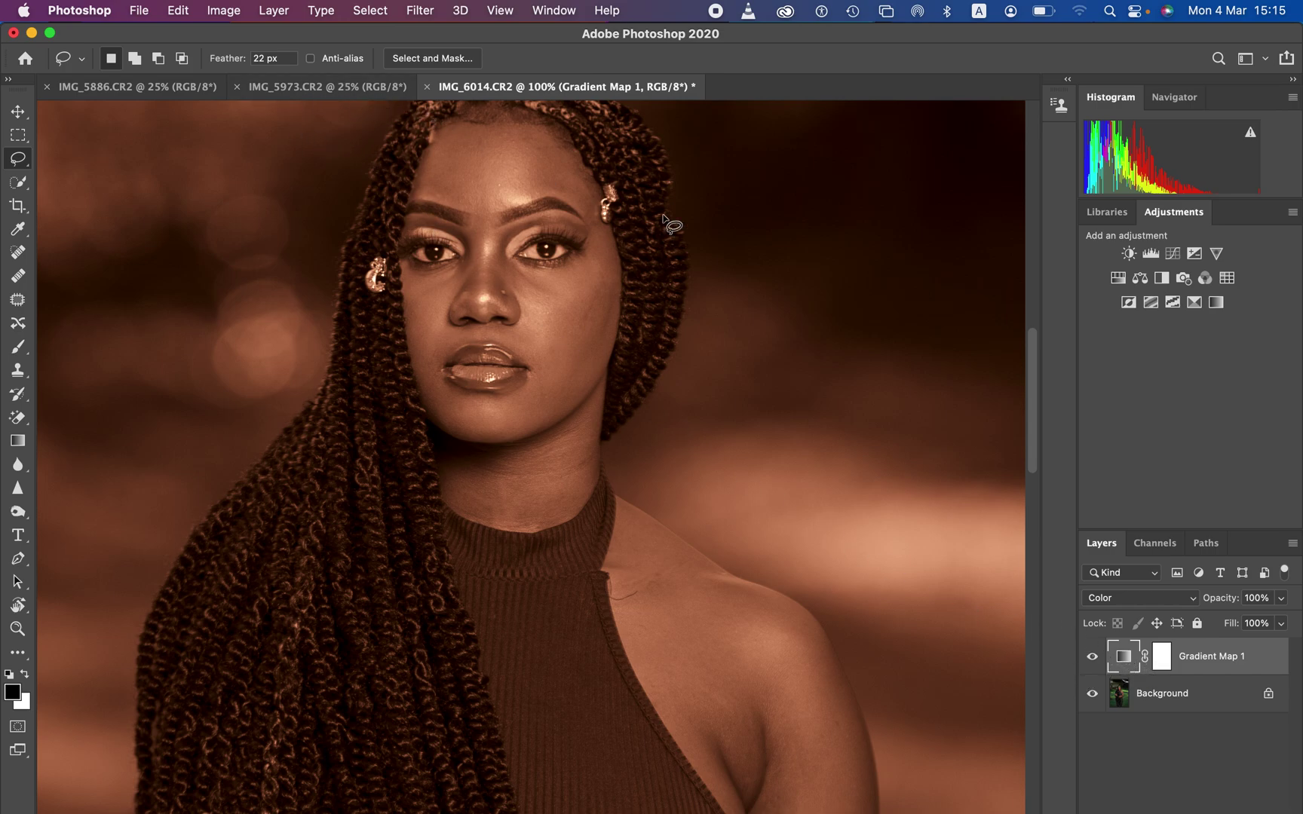
pyautogui.click(139, 11)
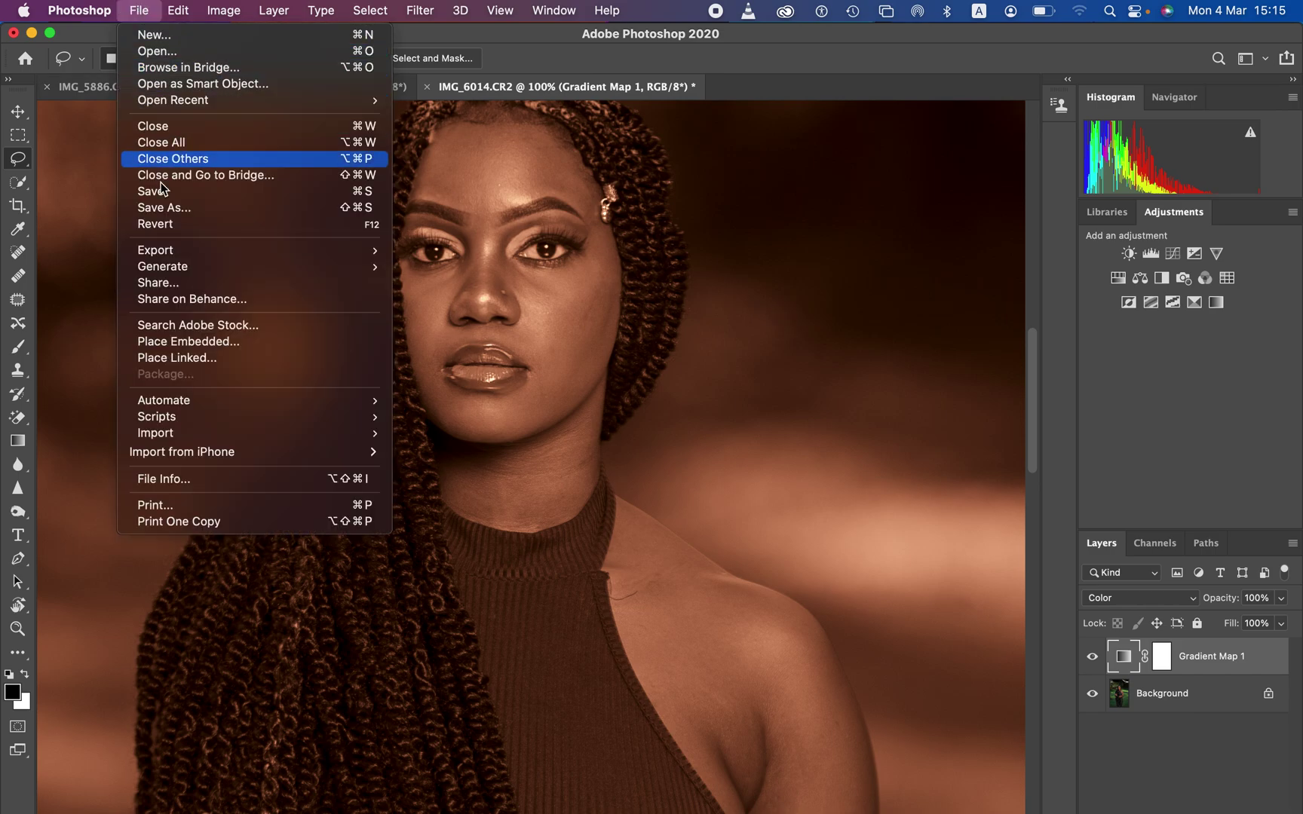
pyautogui.moveTo(171, 253)
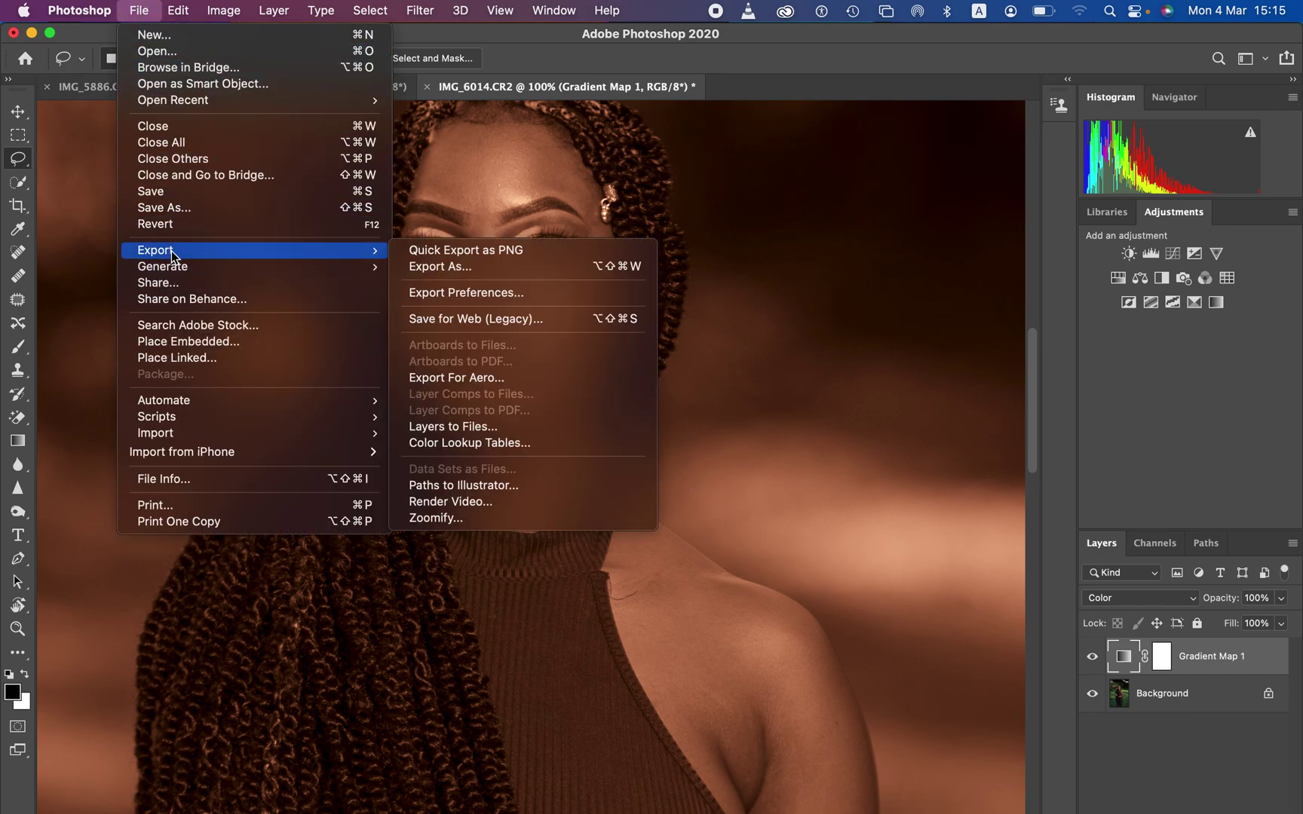
pyautogui.click(503, 446)
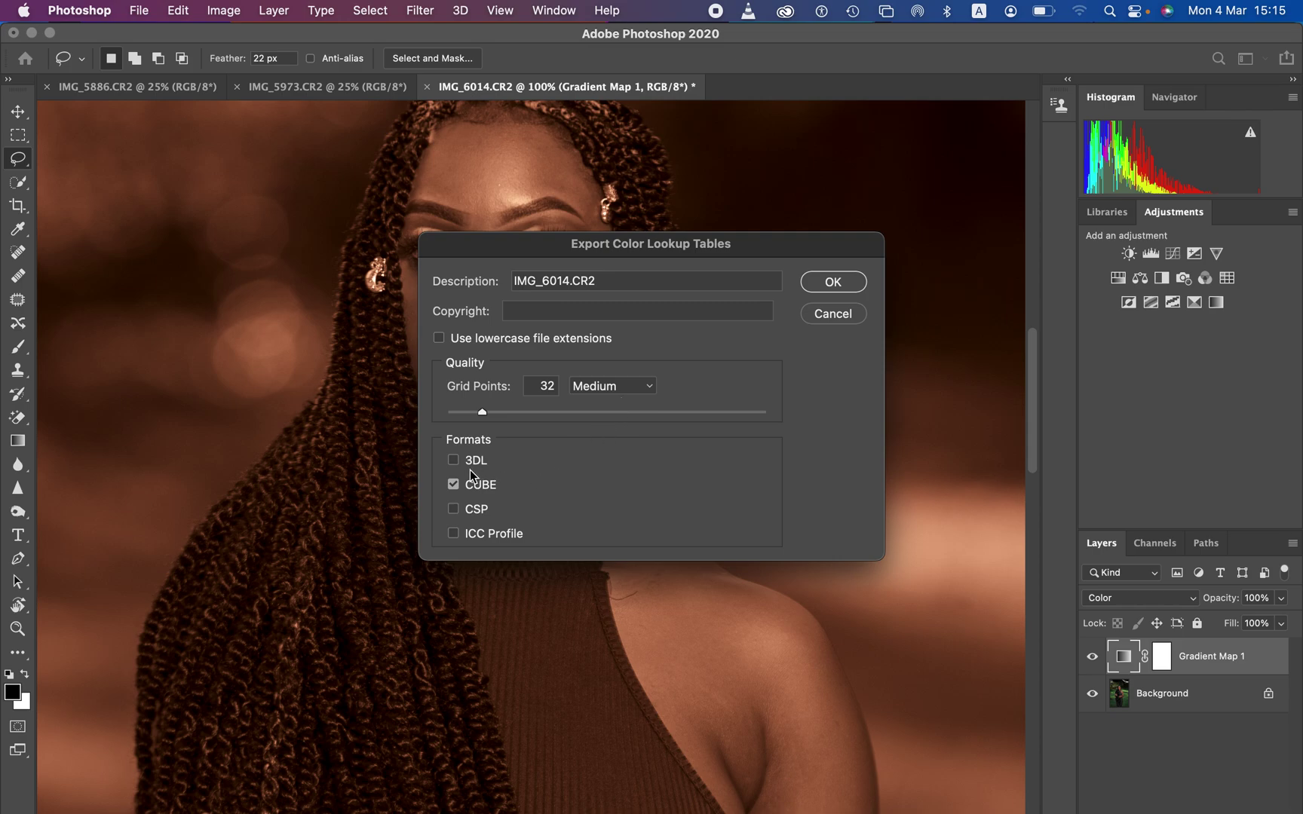
pyautogui.click(822, 285)
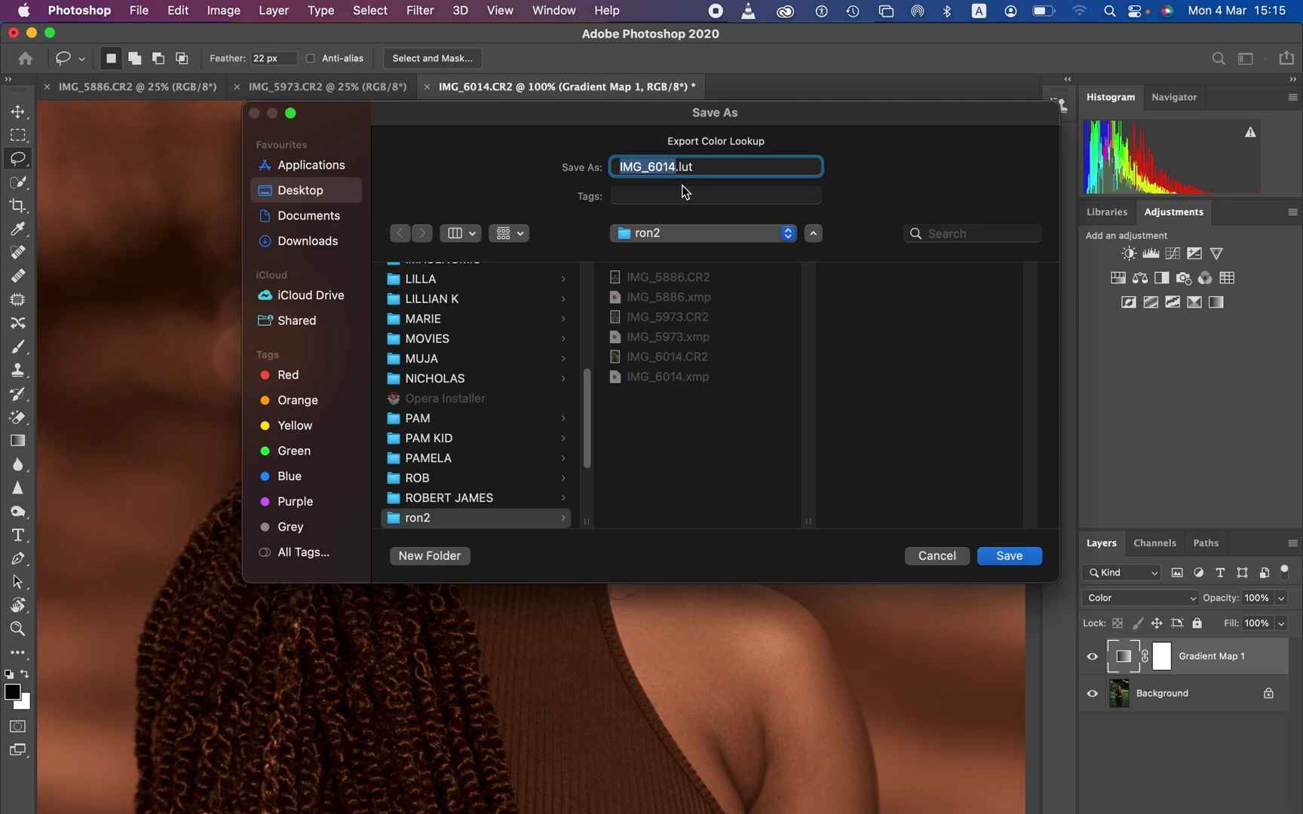
pyautogui.write('z tut')
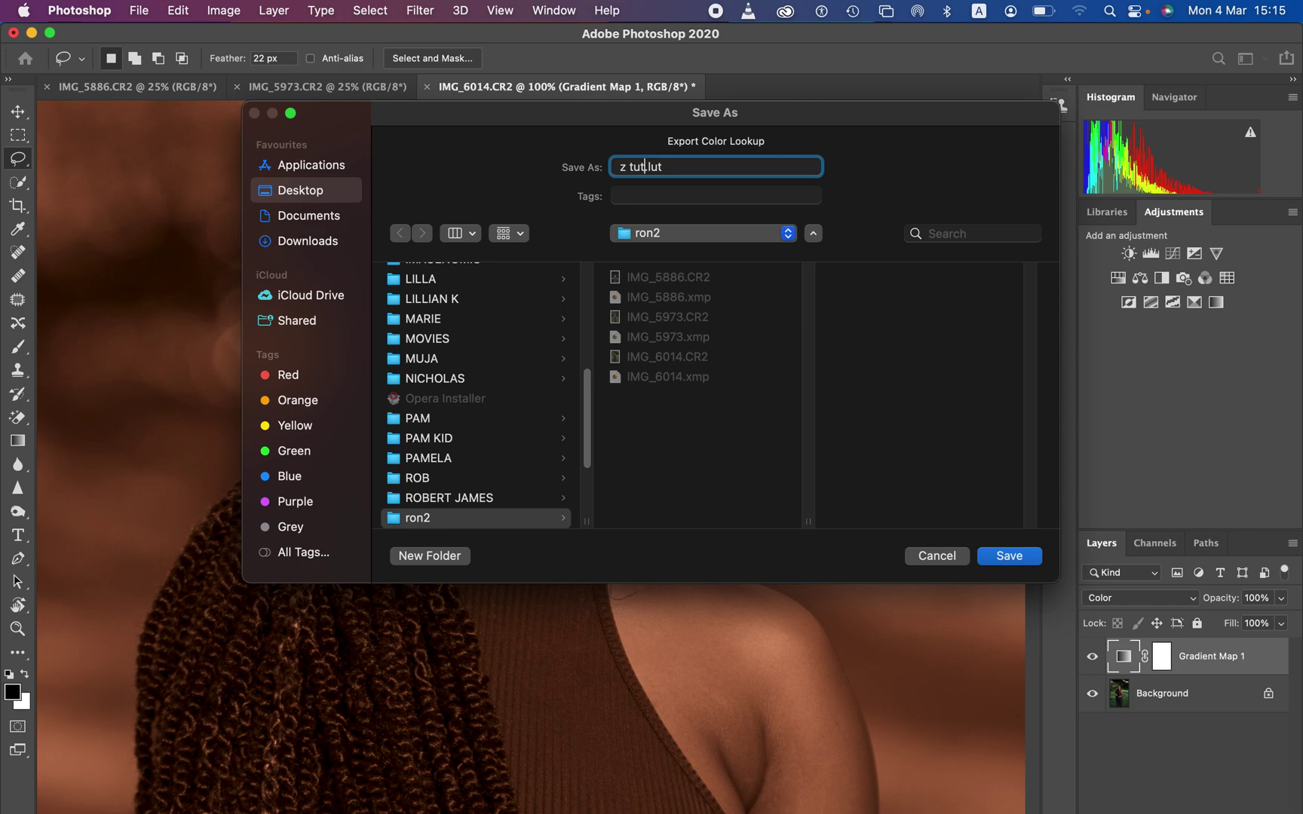
pyautogui.click(704, 234)
pyautogui.click(691, 254)
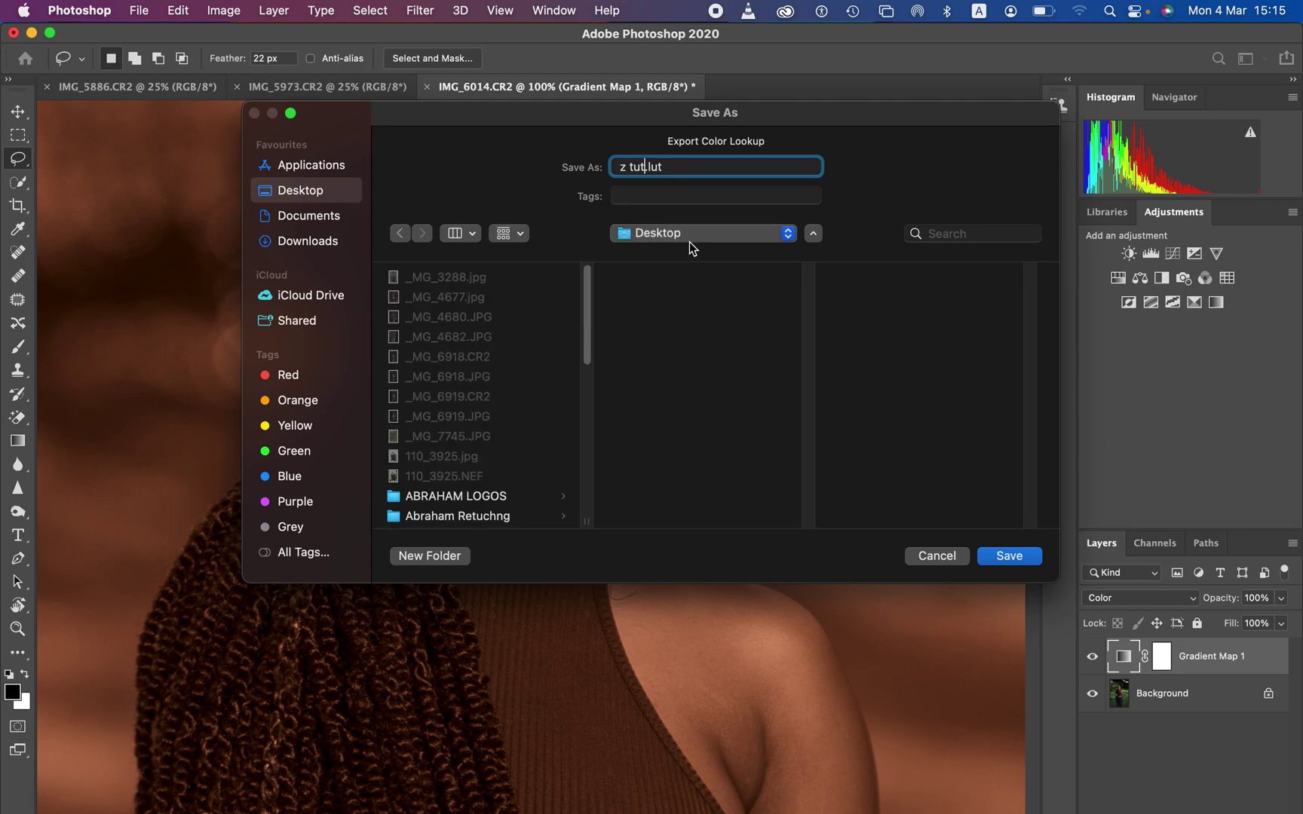
pyautogui.click(1010, 556)
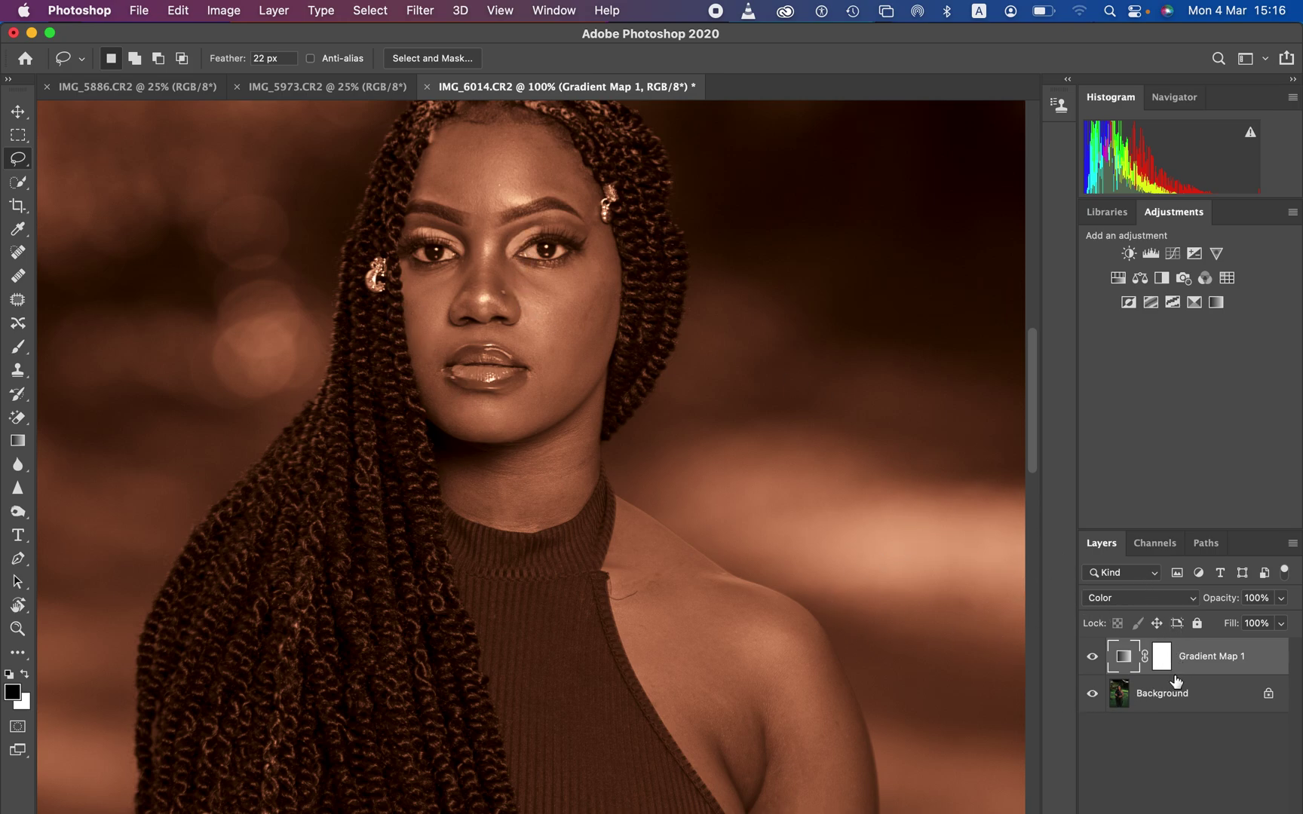
# Step: Delete the Gradient Map layer and add a Color Lookup adjustment layer that loads z tut.CUBE from the Desktop
pyautogui.press('BackSpace')
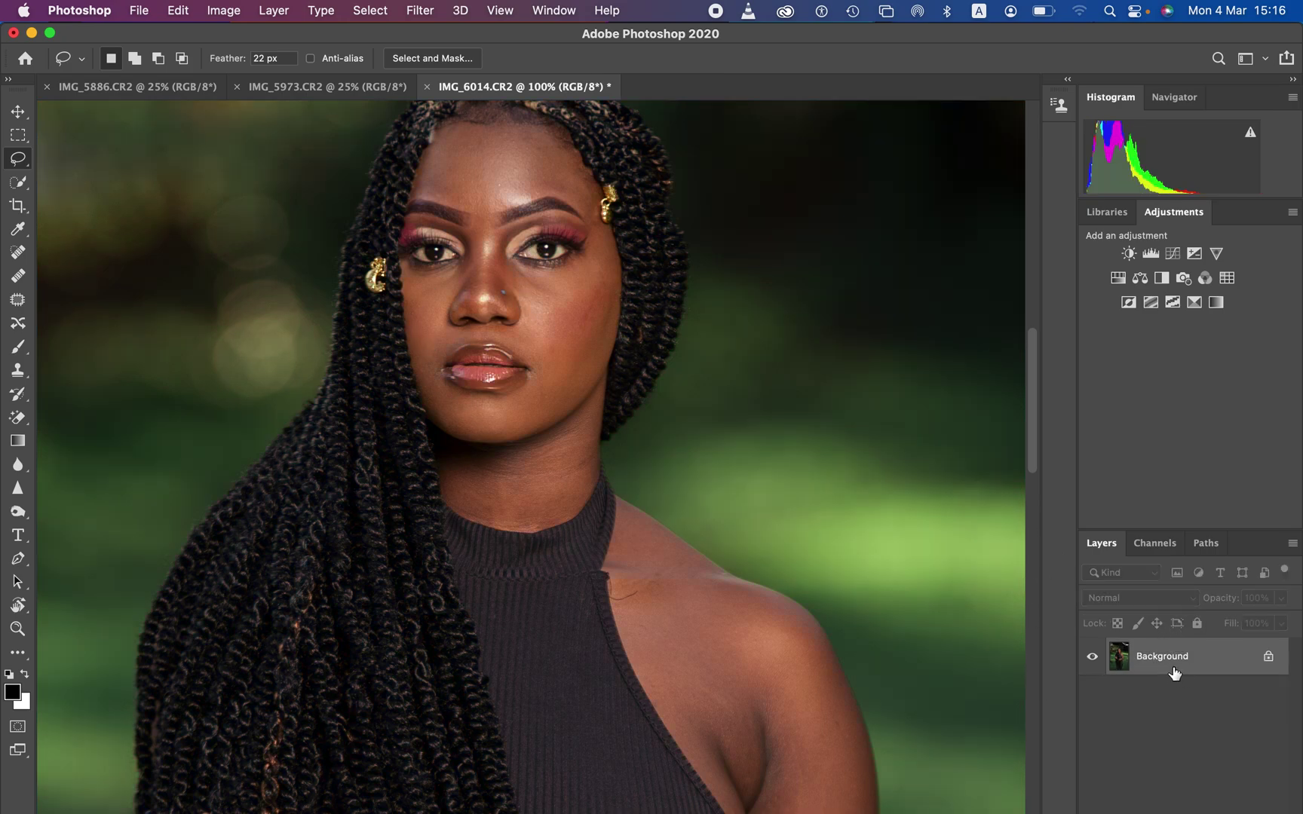
pyautogui.click(1224, 279)
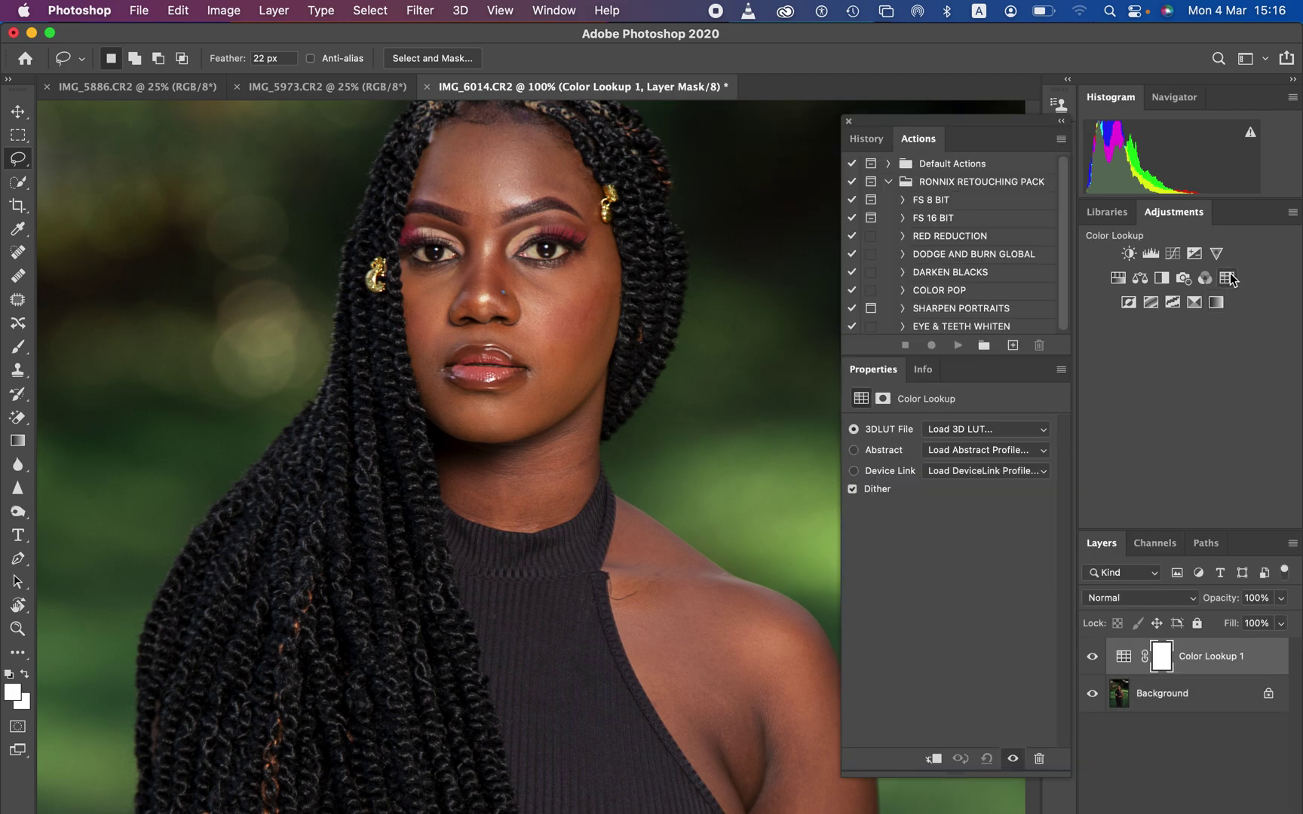
pyautogui.click(984, 429)
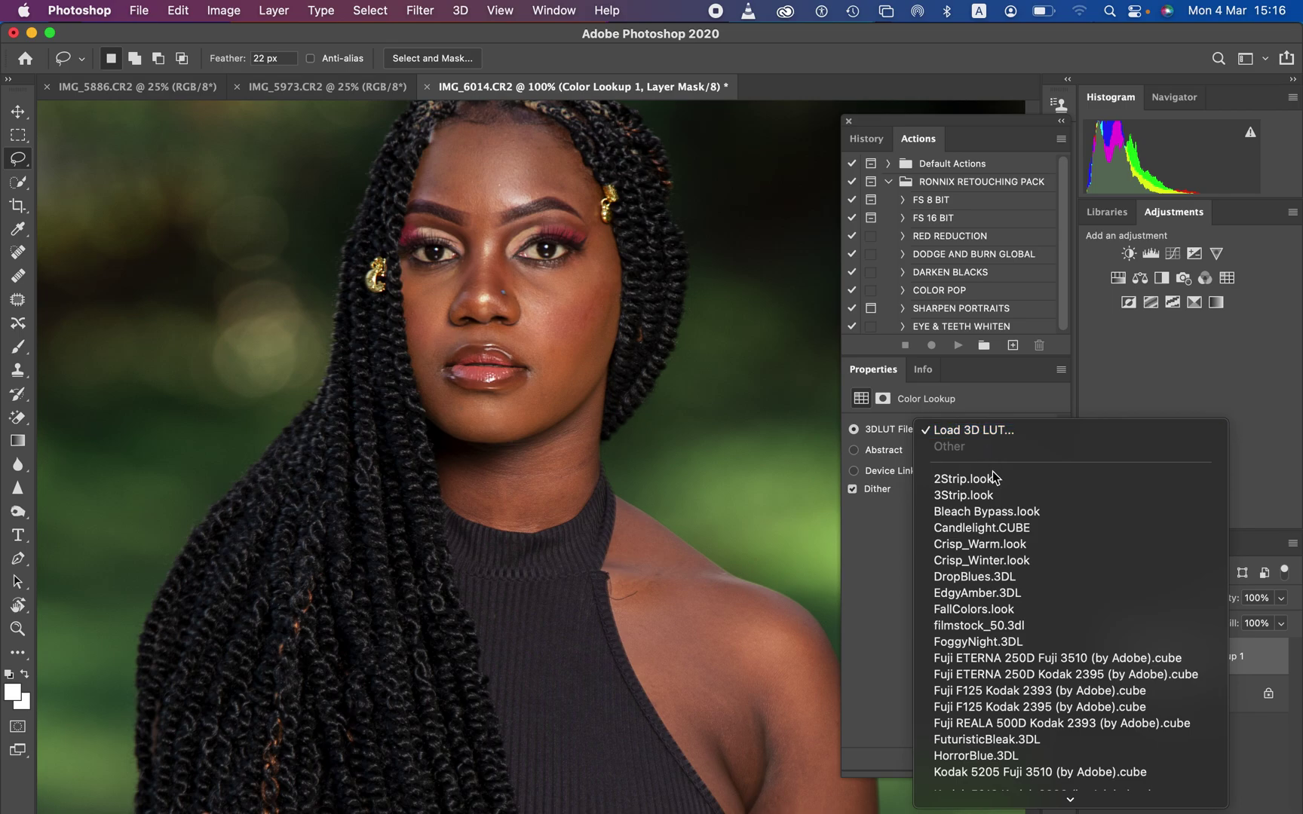
pyautogui.click(979, 432)
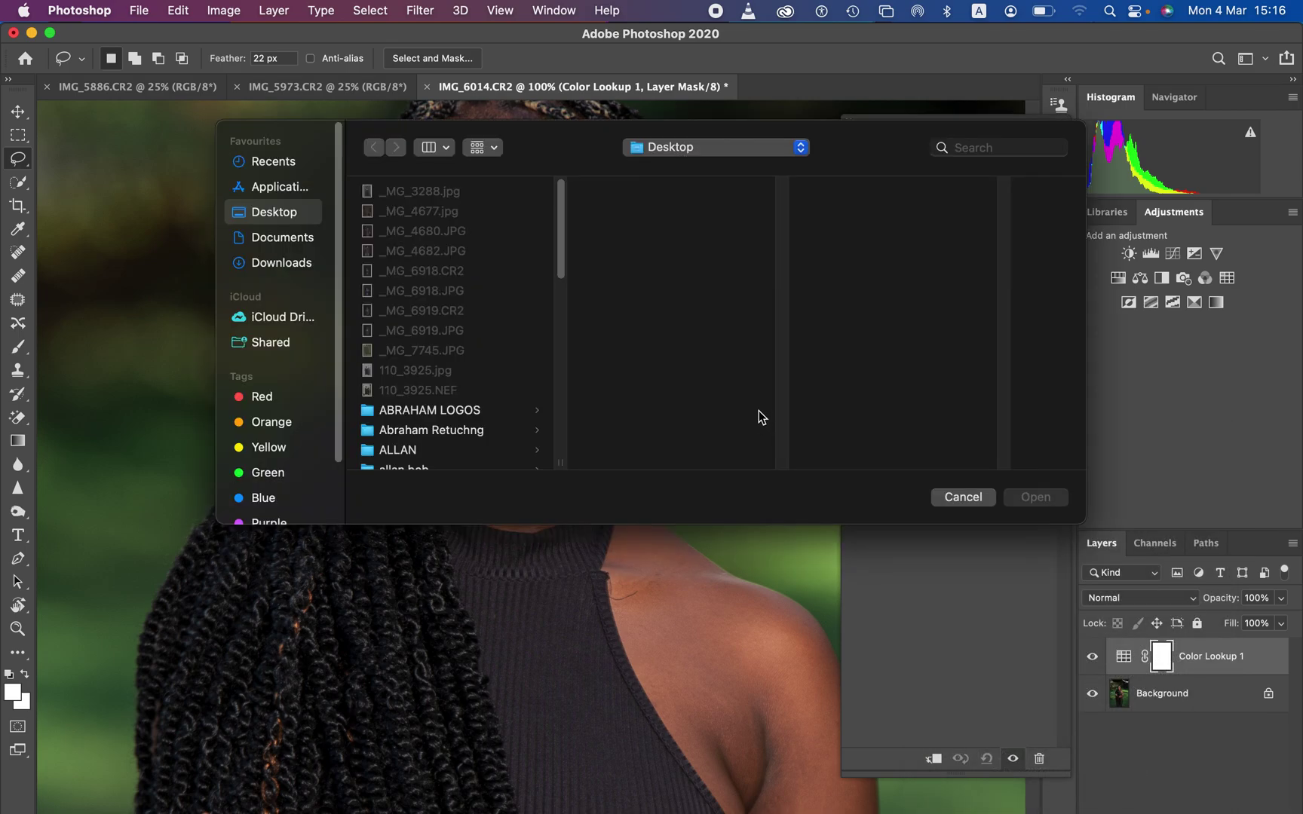
pyautogui.moveTo(563, 271); pyautogui.dragTo(567, 481)
pyautogui.click(452, 453)
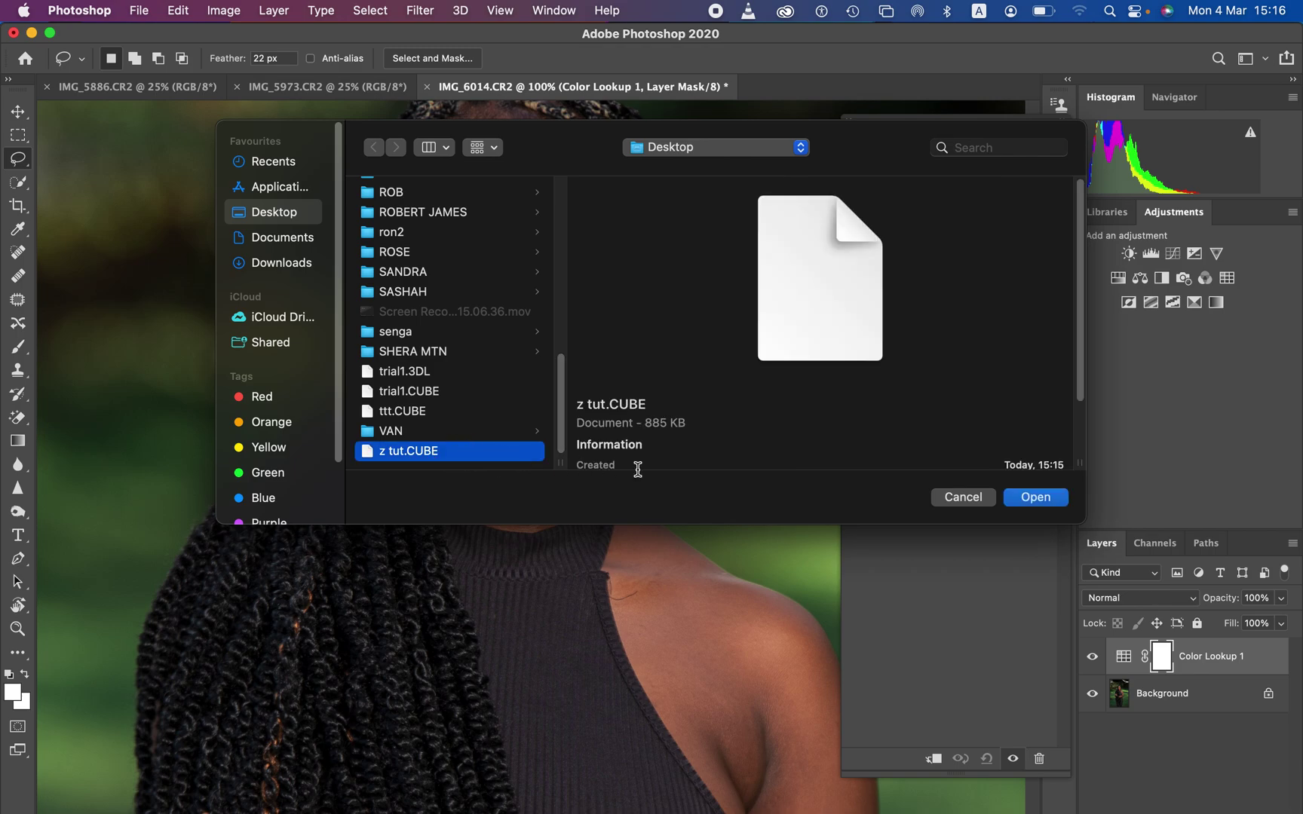
pyautogui.click(1030, 497)
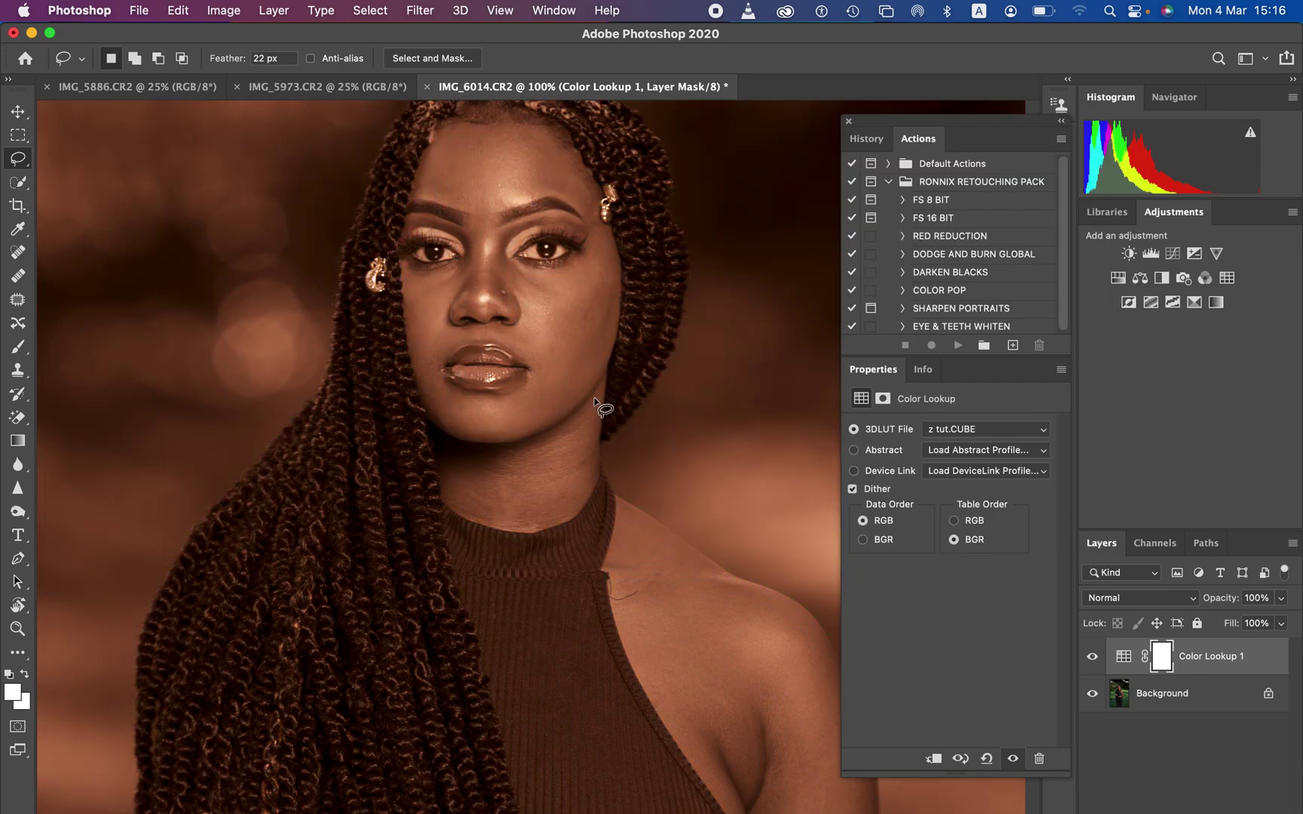
# Step: Invert the Color Lookup layer's mask to black so the lookup is hidden across the whole photo
pyautogui.press('super+minus')
pyautogui.press('super+minus')
pyautogui.press('super+equal')
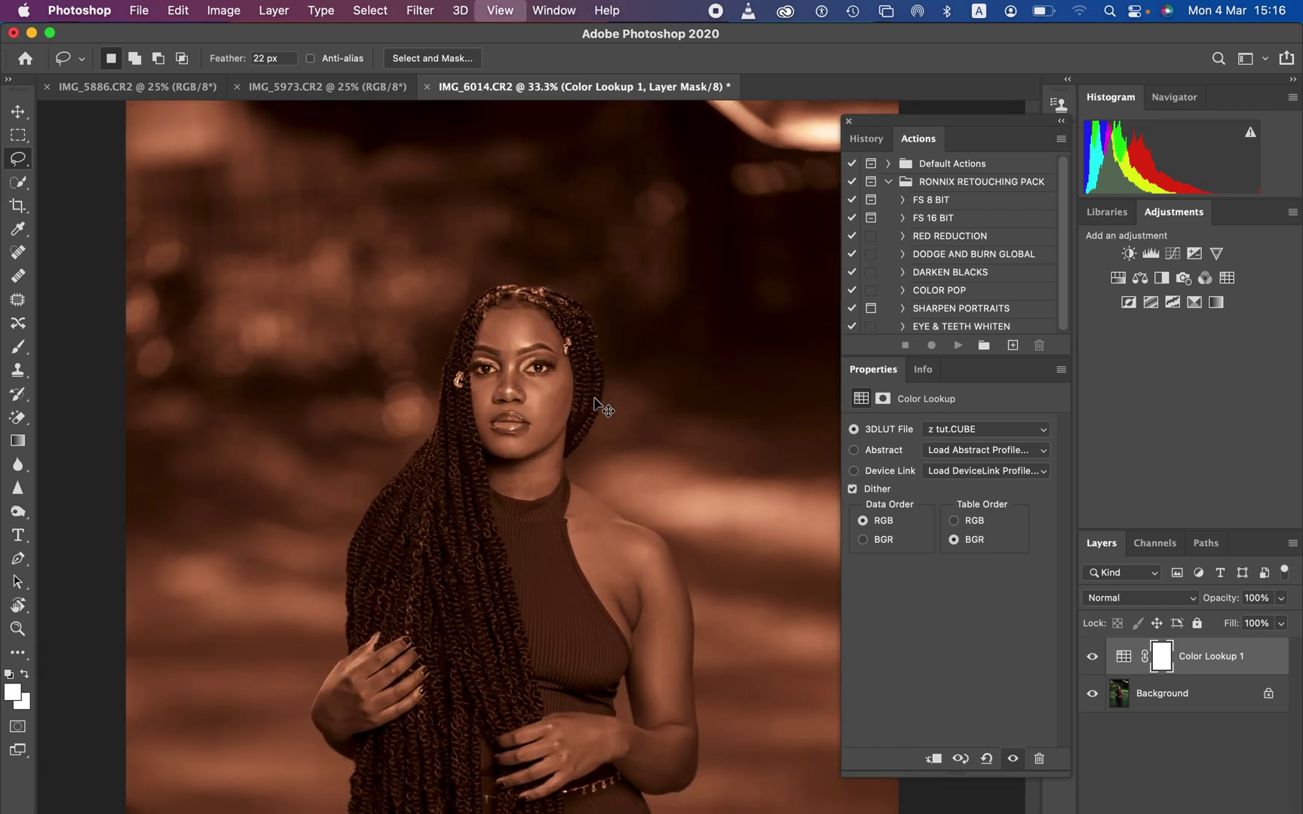
pyautogui.press('super+minus')
pyautogui.press('super+equal')
pyautogui.press('super+equal')
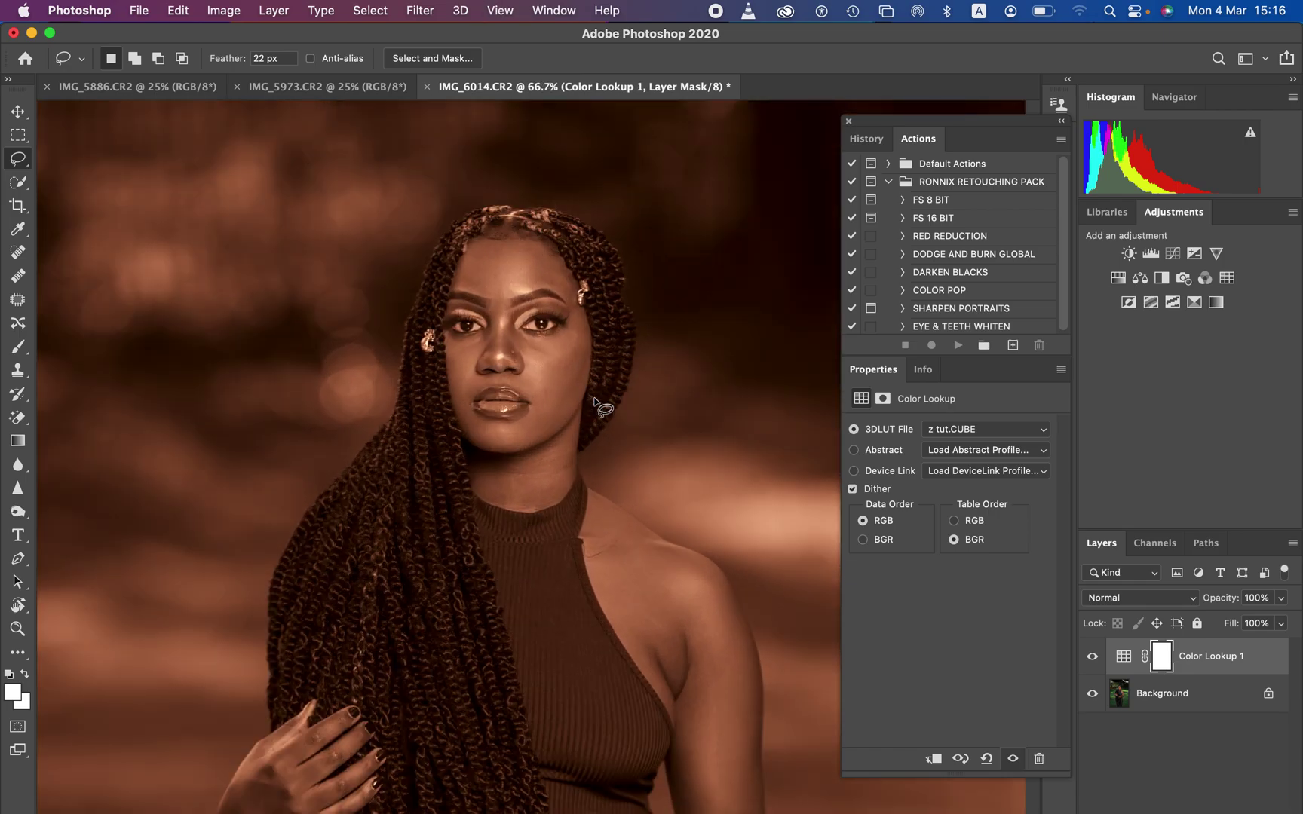
pyautogui.moveTo(625, 457); pyautogui.dragTo(618, 340)
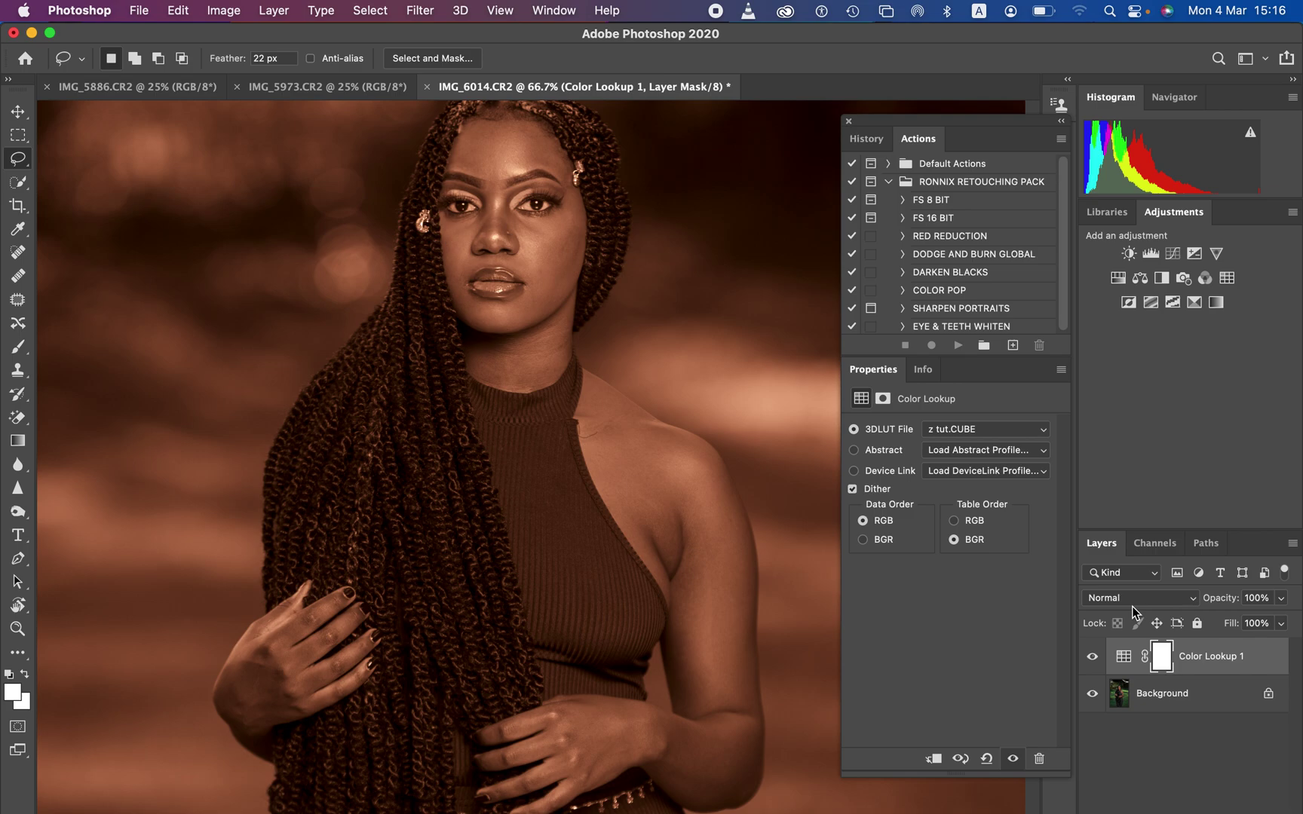
pyautogui.press('super+i')
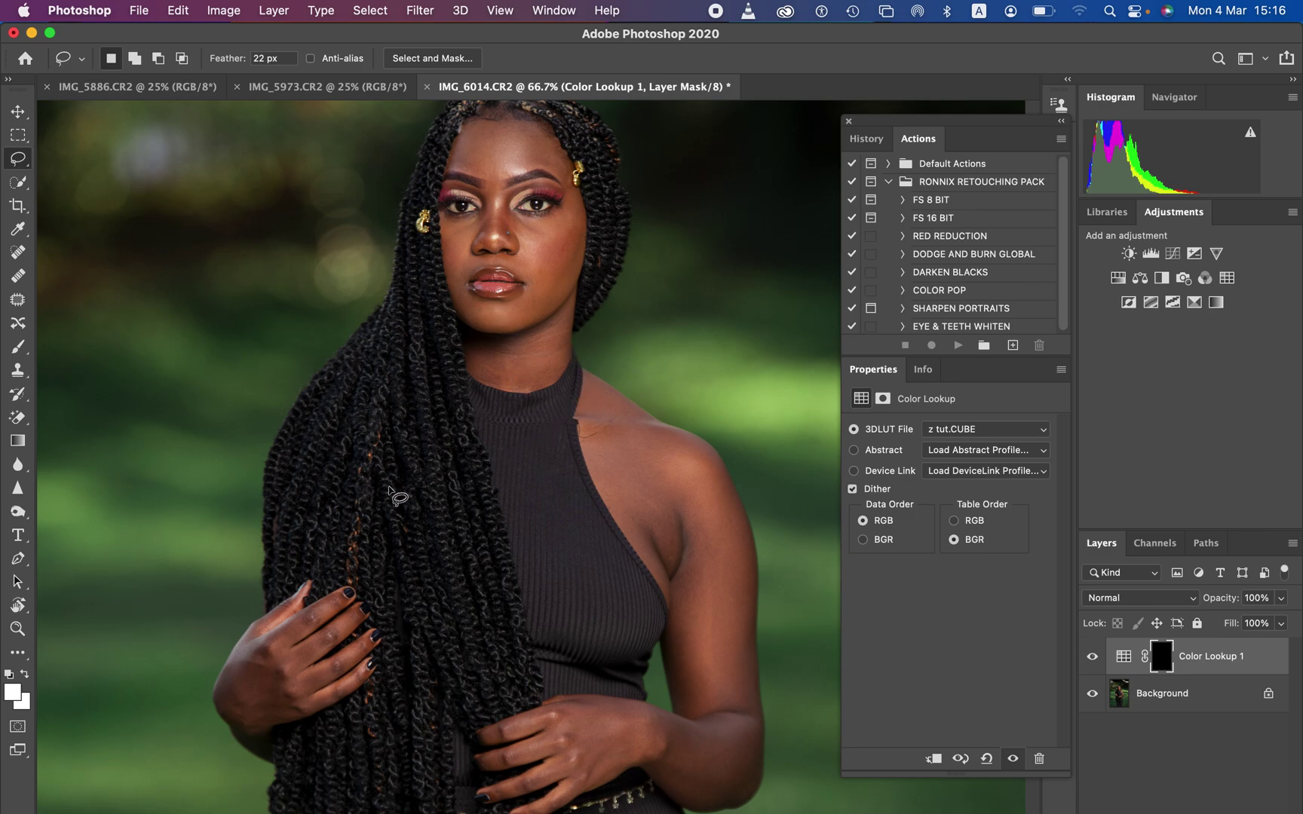
# Step: Paint white on the mask over the face, neck, shoulder, arms and hands with a 175 px Soft Round brush
pyautogui.click(19, 348)
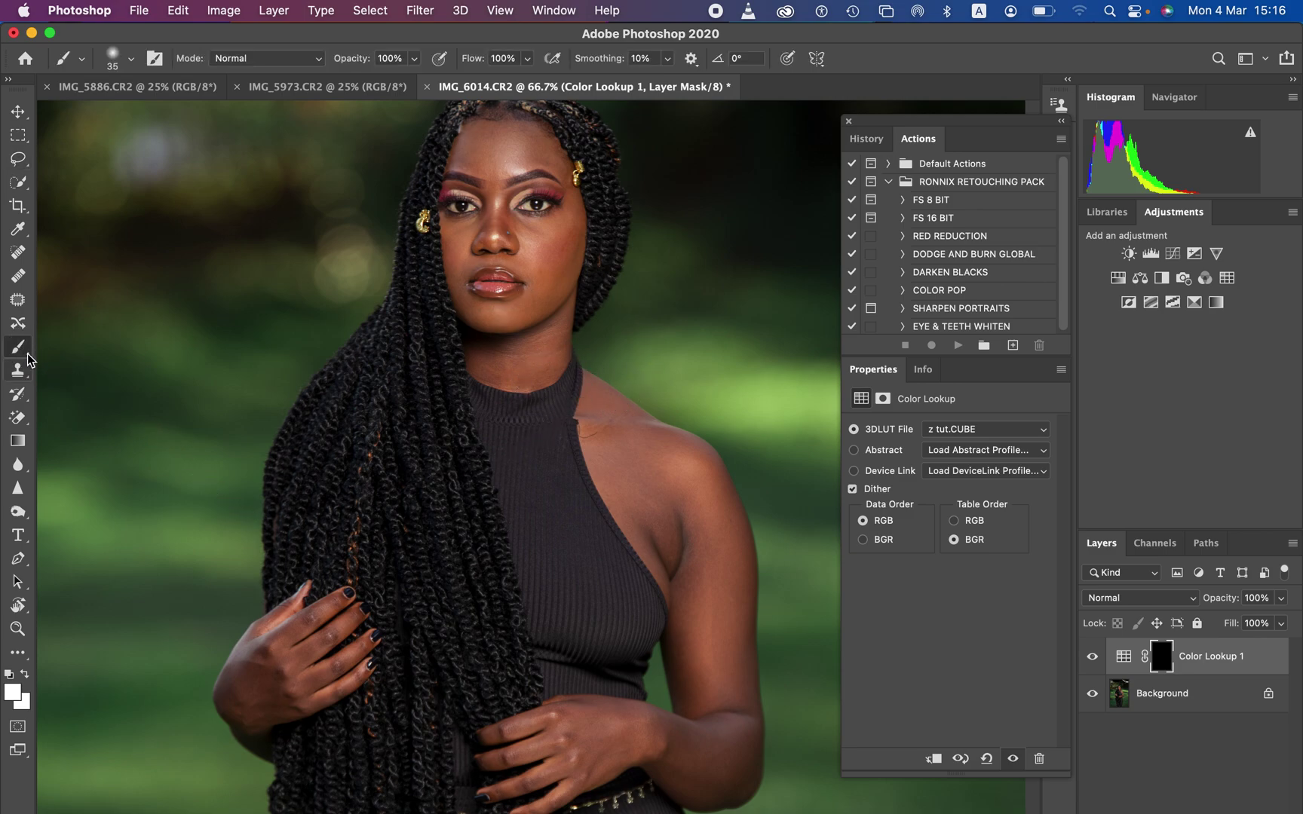
pyautogui.click(133, 60)
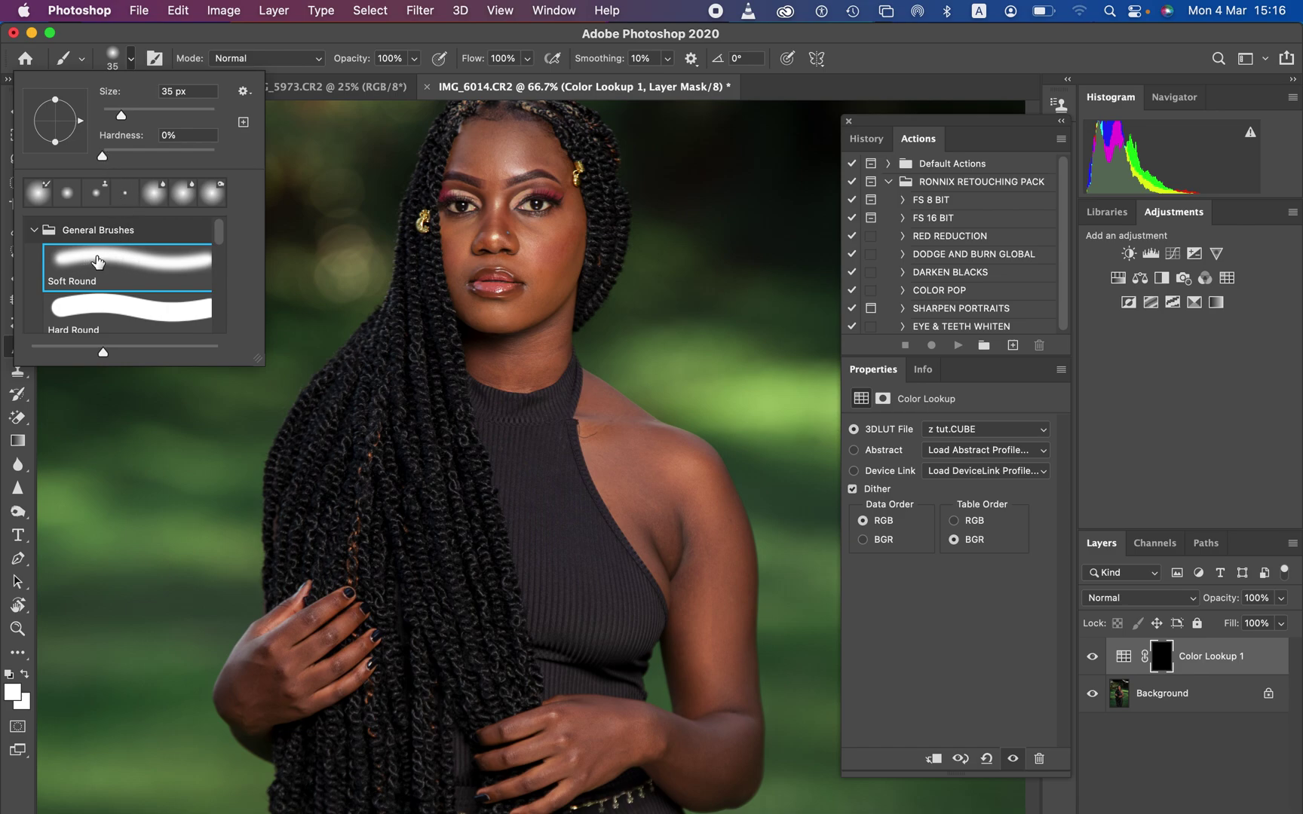
pyautogui.click(358, 28)
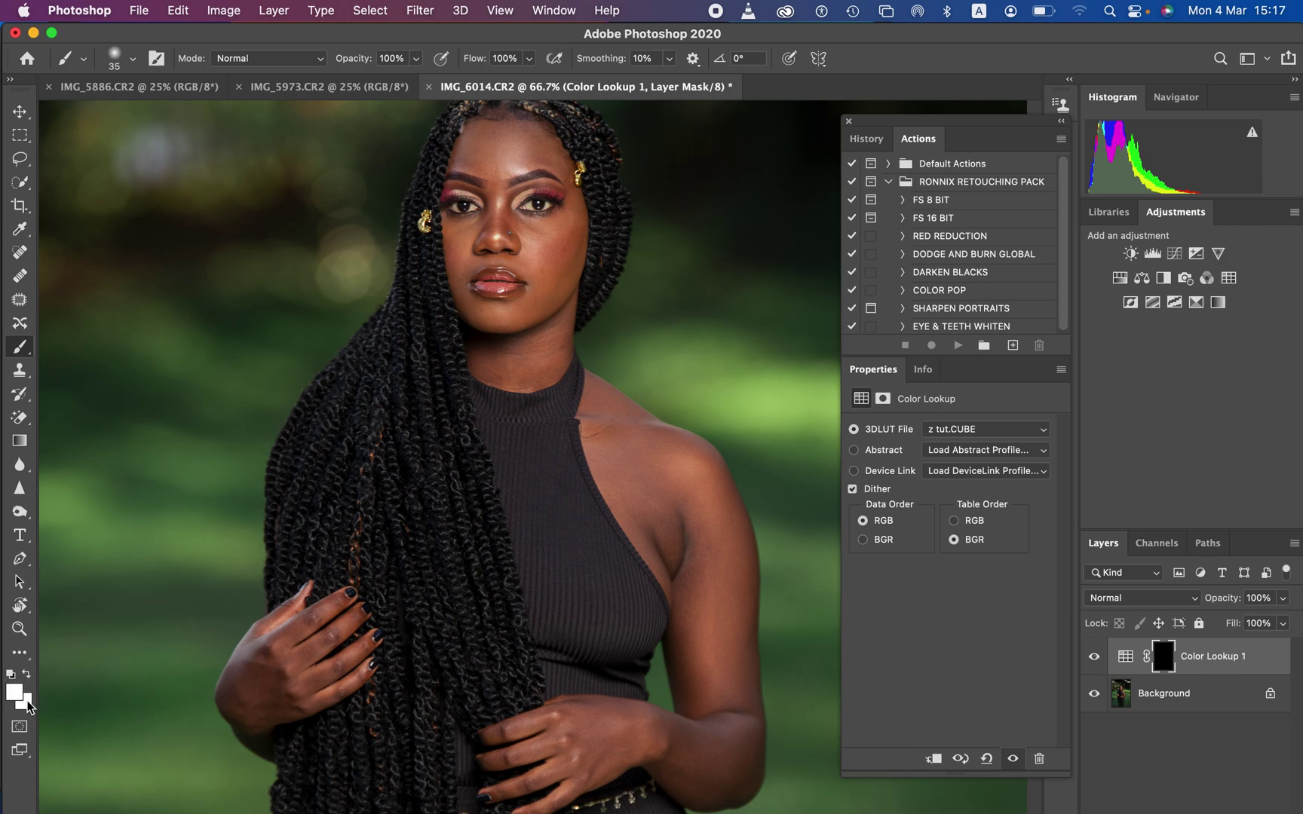
pyautogui.press('d')
pyautogui.press(']')
pyautogui.moveTo(546, 265)
pyautogui.mouseDown()
pyautogui.moveTo(551, 308)
pyautogui.moveTo(553, 292)
pyautogui.moveTo(505, 335)
pyautogui.moveTo(514, 363)
pyautogui.moveTo(540, 302)
pyautogui.moveTo(524, 239)
pyautogui.moveTo(492, 224)
pyautogui.moveTo(510, 172)
pyautogui.moveTo(494, 159)
pyautogui.moveTo(533, 139)
pyautogui.moveTo(513, 147)
pyautogui.moveTo(555, 157)
pyautogui.moveTo(580, 217)
pyautogui.moveTo(551, 238)
pyautogui.moveTo(510, 224)
pyautogui.moveTo(494, 241)
pyautogui.moveTo(473, 173)
pyautogui.moveTo(462, 197)
pyautogui.moveTo(468, 170)
pyautogui.moveTo(491, 314)
pyautogui.moveTo(518, 331)
pyautogui.moveTo(544, 280)
pyautogui.moveTo(546, 346)
pyautogui.moveTo(527, 353)
pyautogui.moveTo(609, 410)
pyautogui.moveTo(624, 480)
pyautogui.moveTo(641, 463)
pyautogui.moveTo(670, 525)
pyautogui.moveTo(660, 456)
pyautogui.moveTo(697, 528)
pyautogui.moveTo(713, 652)
pyautogui.moveTo(731, 652)
pyautogui.moveTo(738, 592)
pyautogui.moveTo(742, 646)
pyautogui.moveTo(679, 733)
pyautogui.moveTo(564, 738)
pyautogui.moveTo(512, 765)
pyautogui.moveTo(698, 769)
pyautogui.moveTo(729, 667)
pyautogui.moveTo(708, 550)
pyautogui.moveTo(656, 437)
pyautogui.moveTo(541, 327)
pyautogui.mouseUp()
pyautogui.moveTo(354, 596)
pyautogui.mouseDown()
pyautogui.moveTo(261, 656)
pyautogui.moveTo(255, 711)
pyautogui.moveTo(320, 658)
pyautogui.moveTo(302, 616)
pyautogui.moveTo(260, 656)
pyautogui.moveTo(245, 688)
pyautogui.moveTo(254, 711)
pyautogui.moveTo(316, 664)
pyautogui.moveTo(298, 611)
pyautogui.moveTo(325, 674)
pyautogui.moveTo(337, 612)
pyautogui.mouseUp()
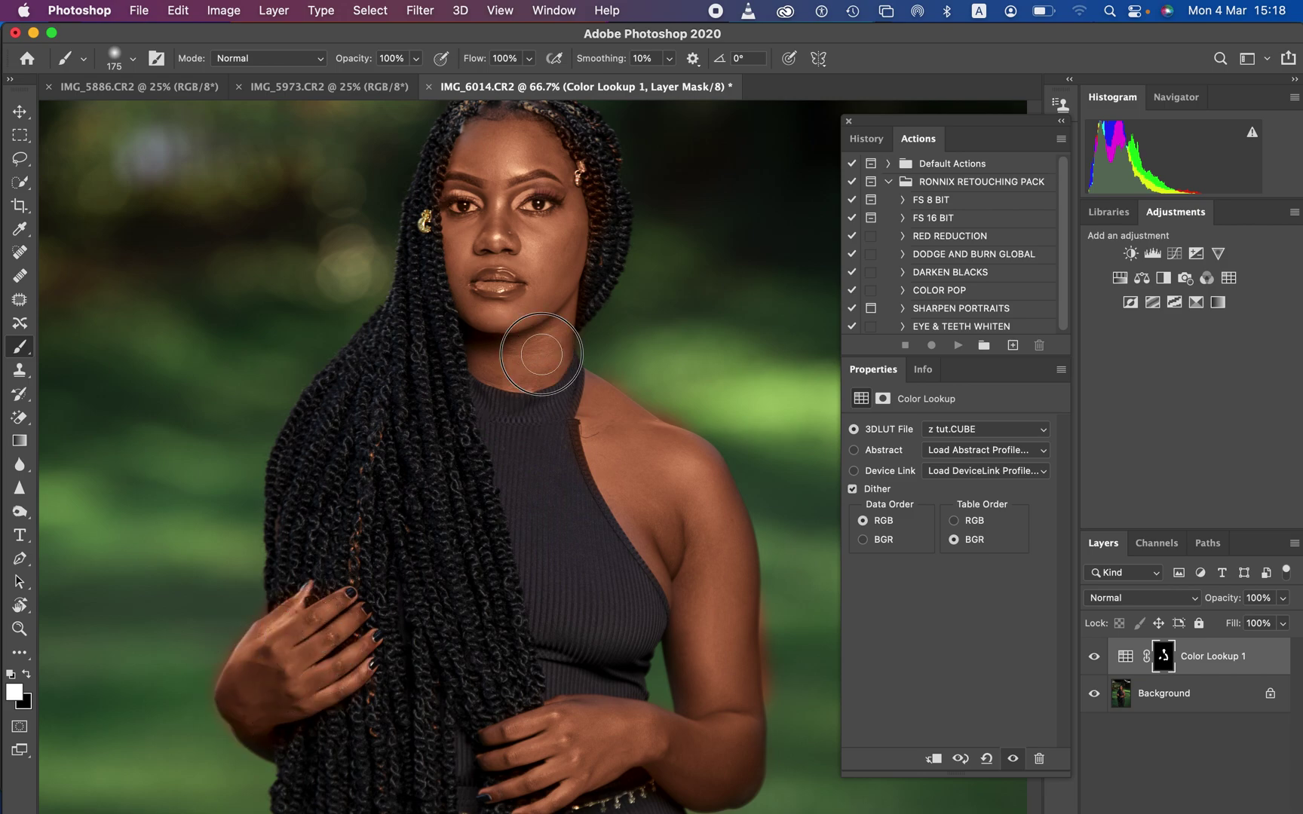
# Step: Paint black on the mask to clear spill around the arm, then restore the lips and eyes with a 70 px brush
pyautogui.moveTo(727, 680); pyautogui.dragTo(706, 780)
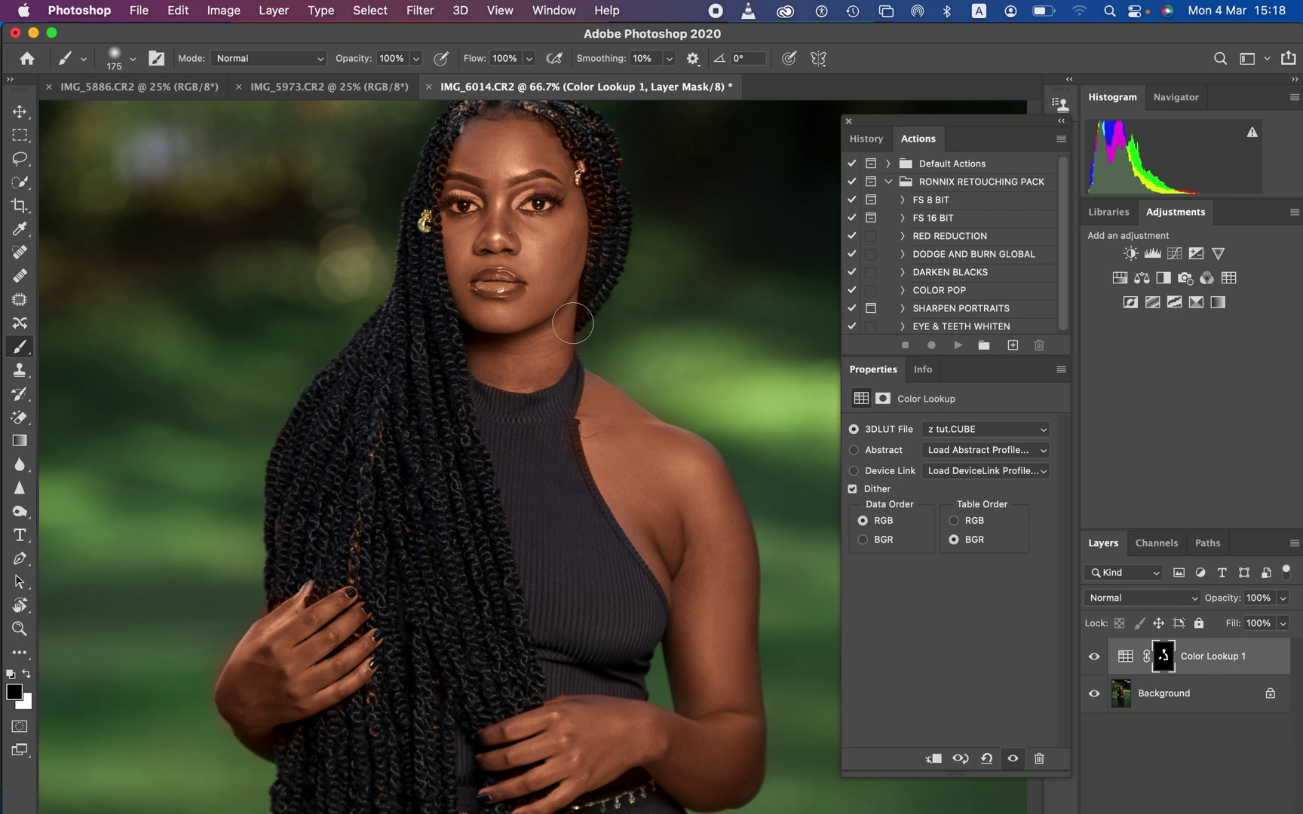
pyautogui.press('[')
pyautogui.press('[')
pyautogui.press('[')
pyautogui.press('[')
pyautogui.moveTo(494, 278)
pyautogui.mouseDown()
pyautogui.moveTo(475, 286)
pyautogui.moveTo(507, 283)
pyautogui.moveTo(489, 287)
pyautogui.mouseUp()
pyautogui.moveTo(460, 202); pyautogui.dragTo(537, 201)
pyautogui.press('super+minus')
pyautogui.press('super+minus')
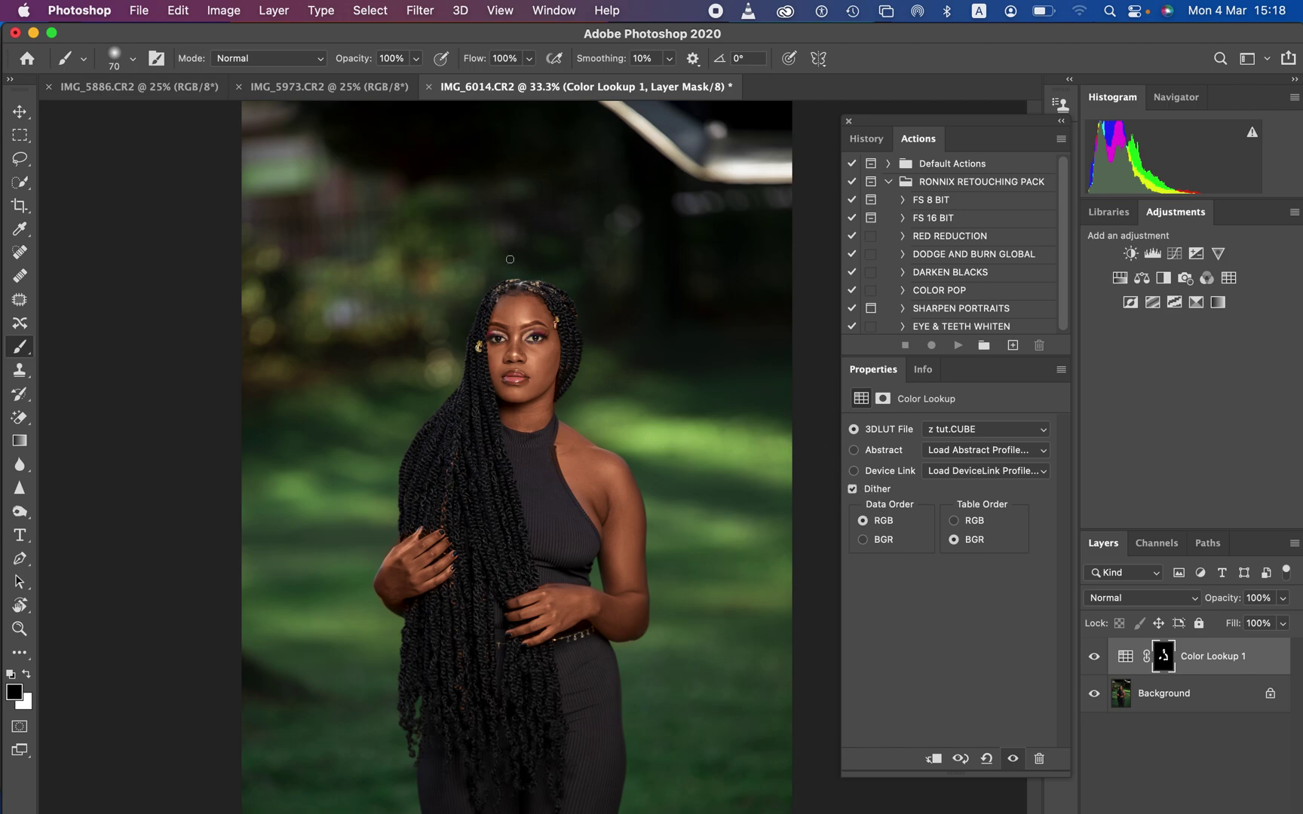
# Step: Add a Color Lookup adjustment layer to IMG_5973.CR2 and load z tut.CUBE from the Desktop
pyautogui.click(381, 90)
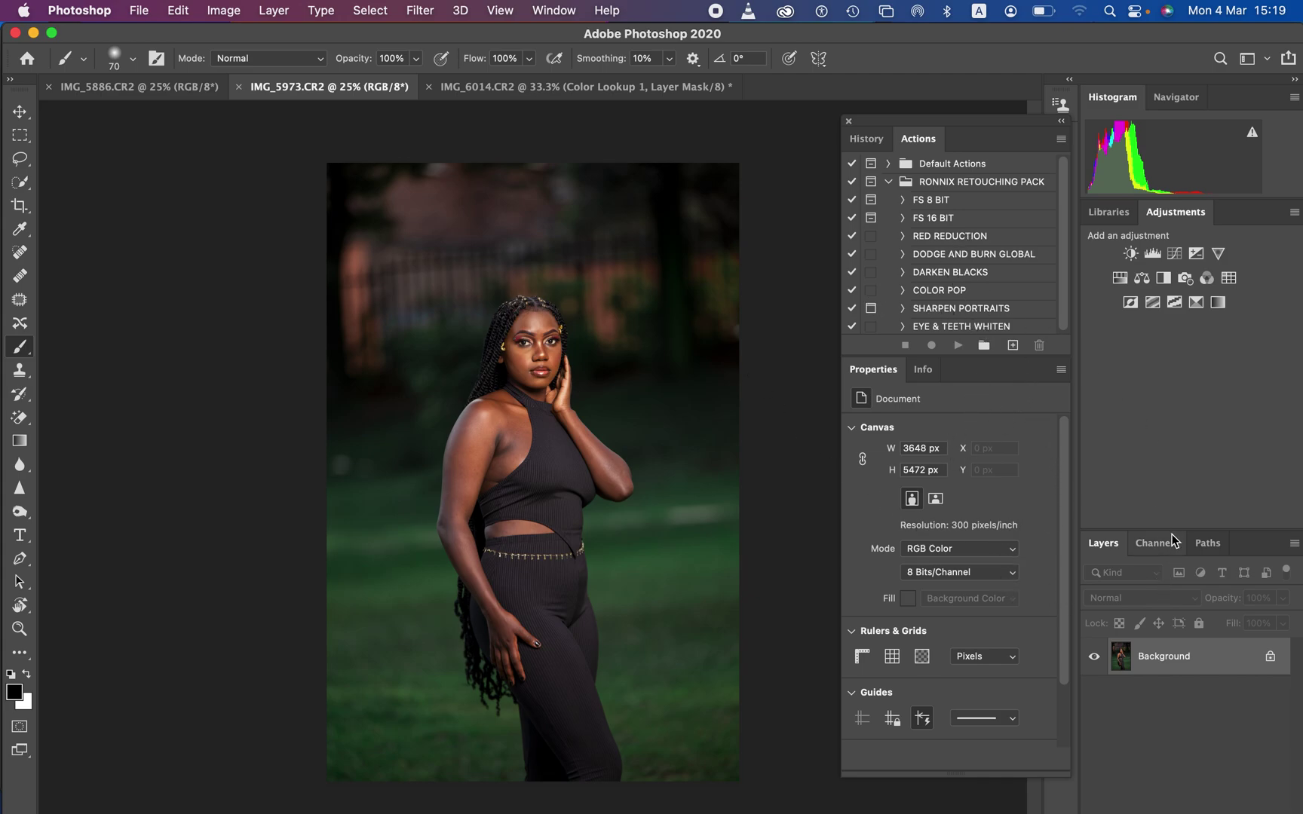
pyautogui.click(1230, 278)
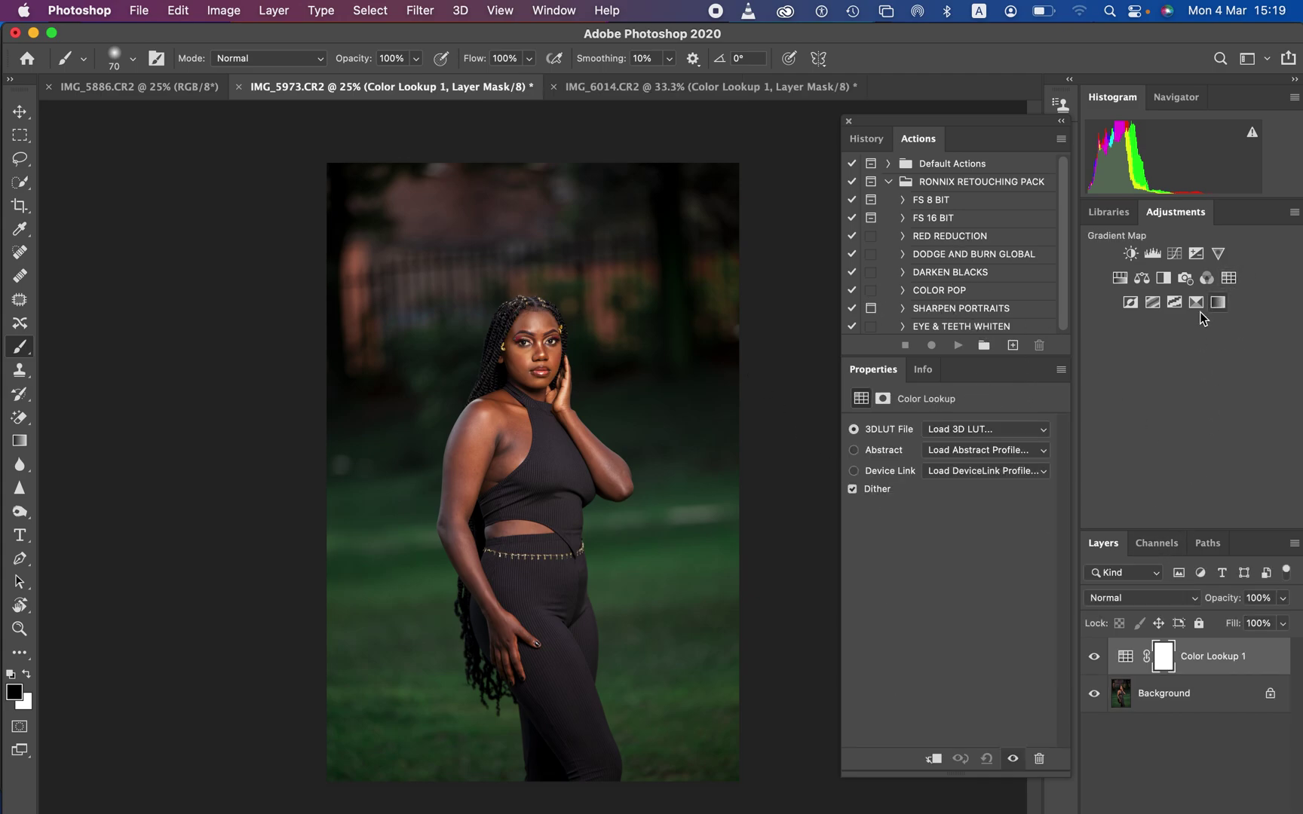
pyautogui.click(997, 427)
pyautogui.click(1004, 432)
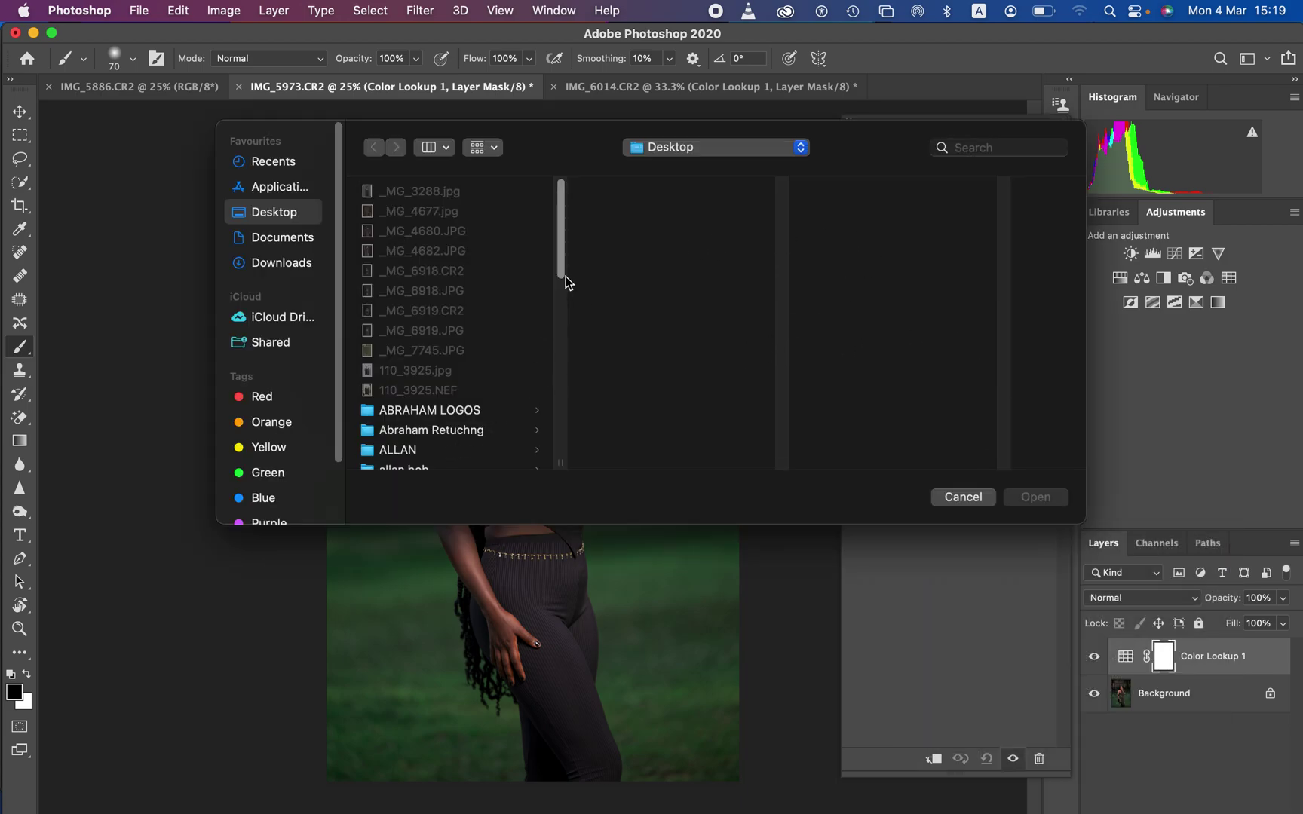
pyautogui.moveTo(564, 282); pyautogui.dragTo(564, 452)
pyautogui.click(473, 452)
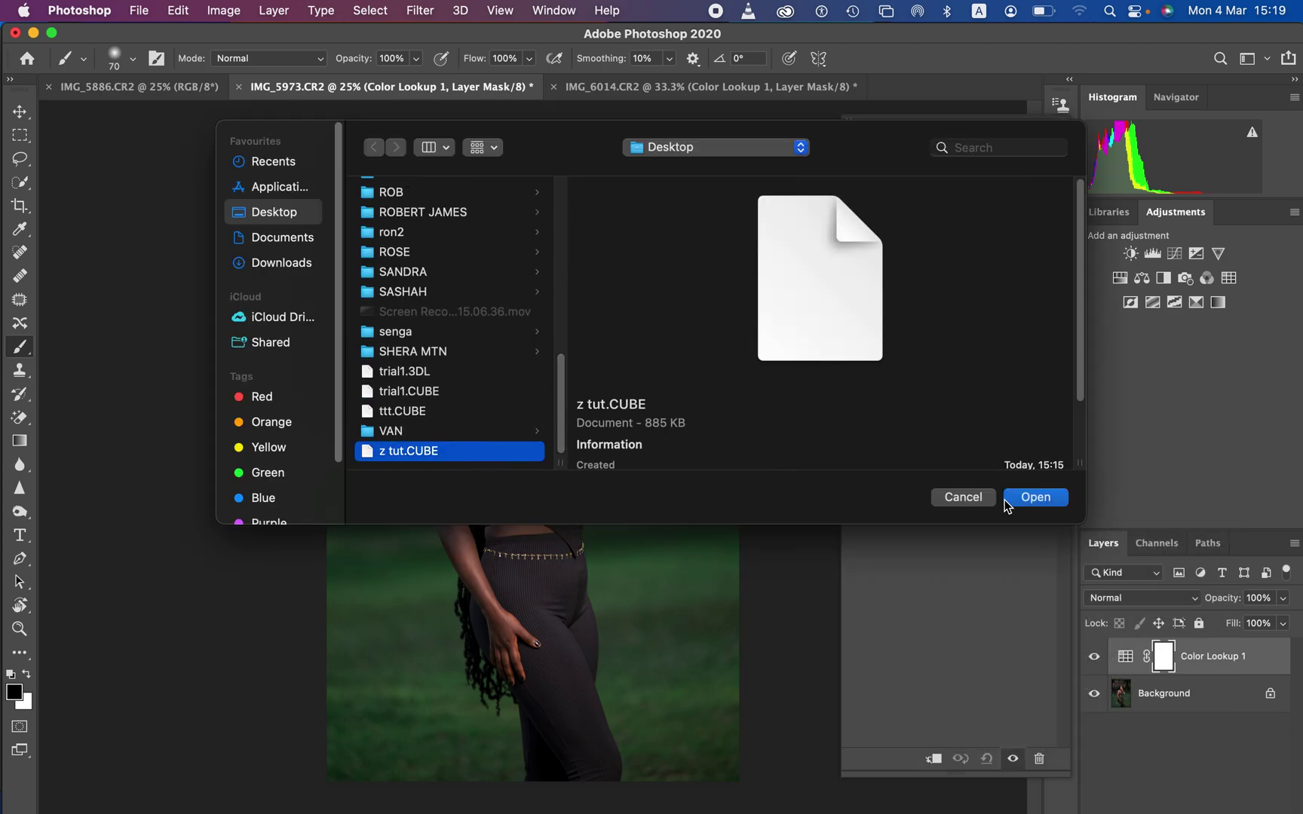
pyautogui.click(1035, 498)
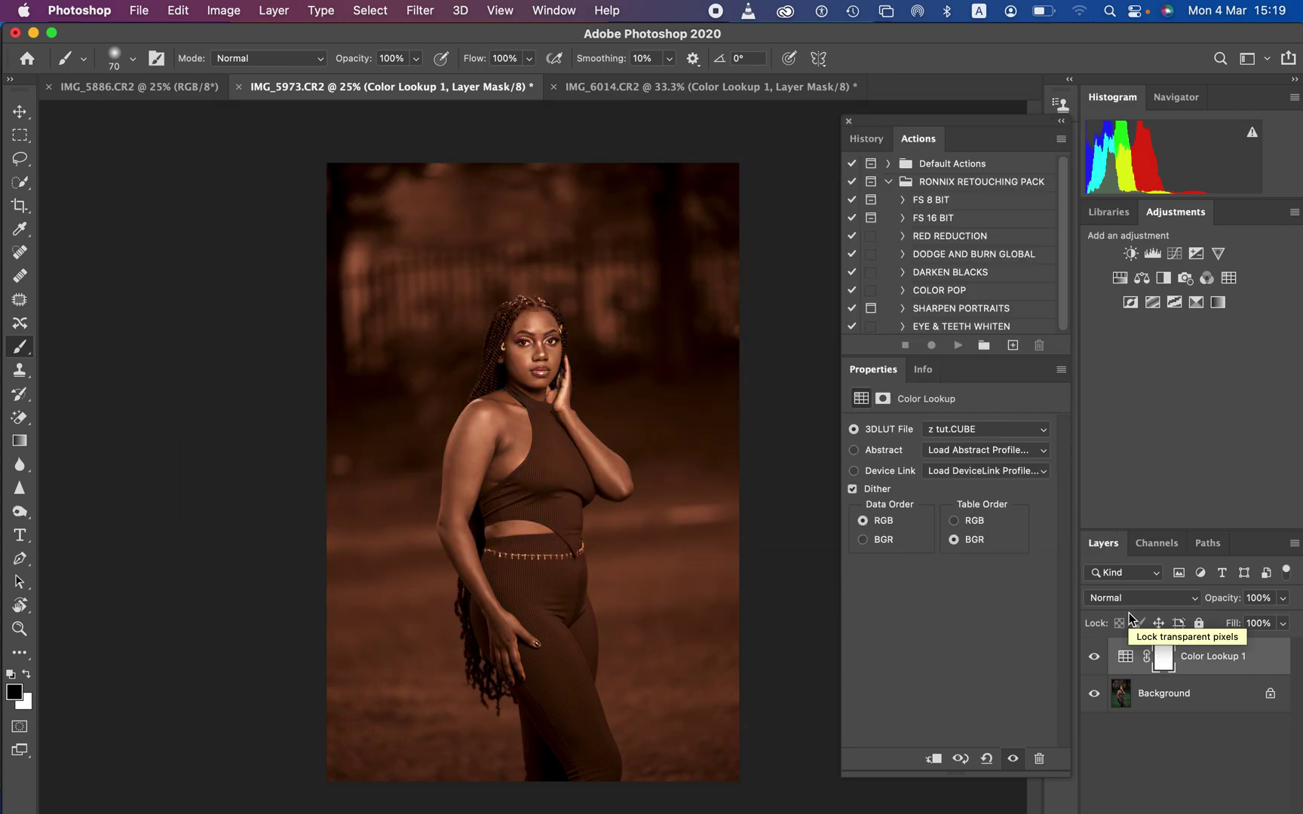
# Step: Invert the lookup layer's mask to black and paint white with an enlarged brush over the face, arms, hands and waist skin
pyautogui.press('super+i')
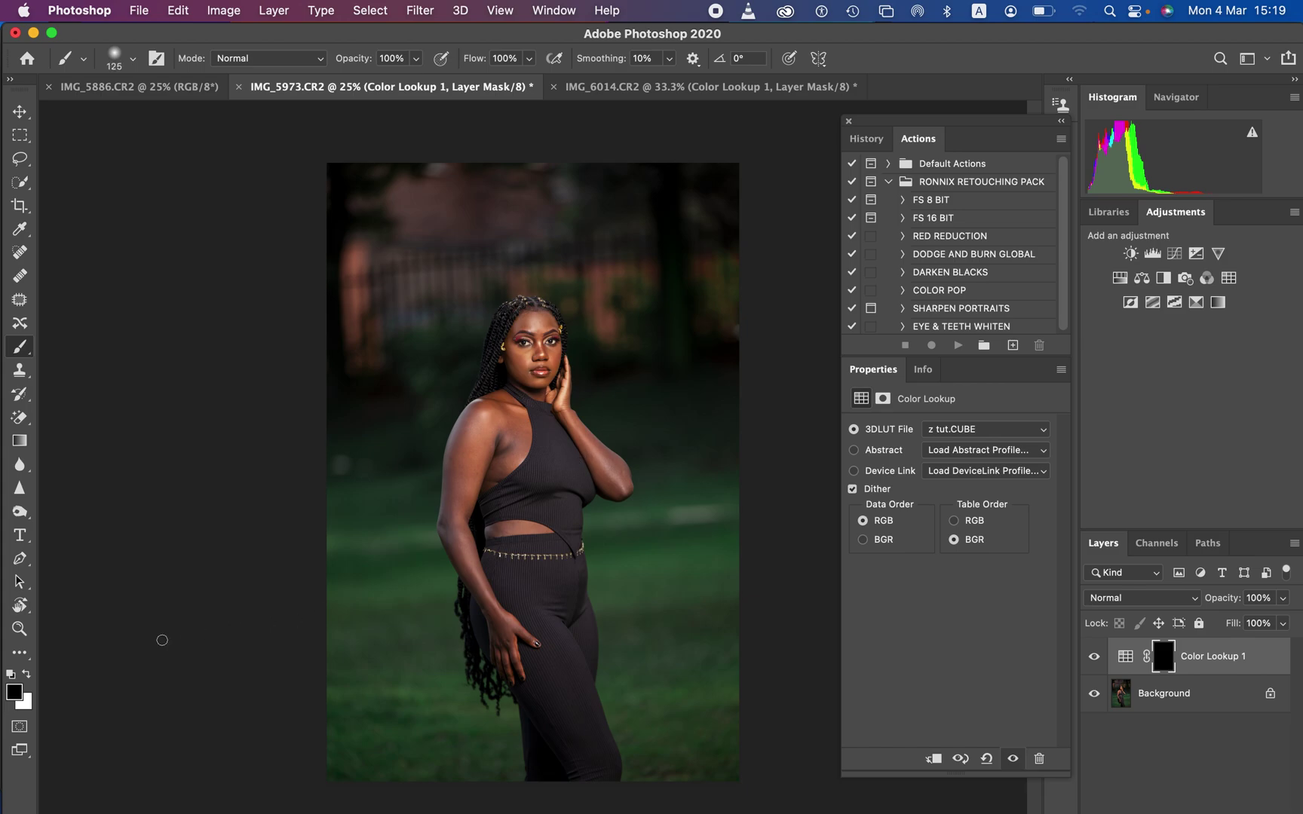
pyautogui.press('x')
pyautogui.press('super+plus')
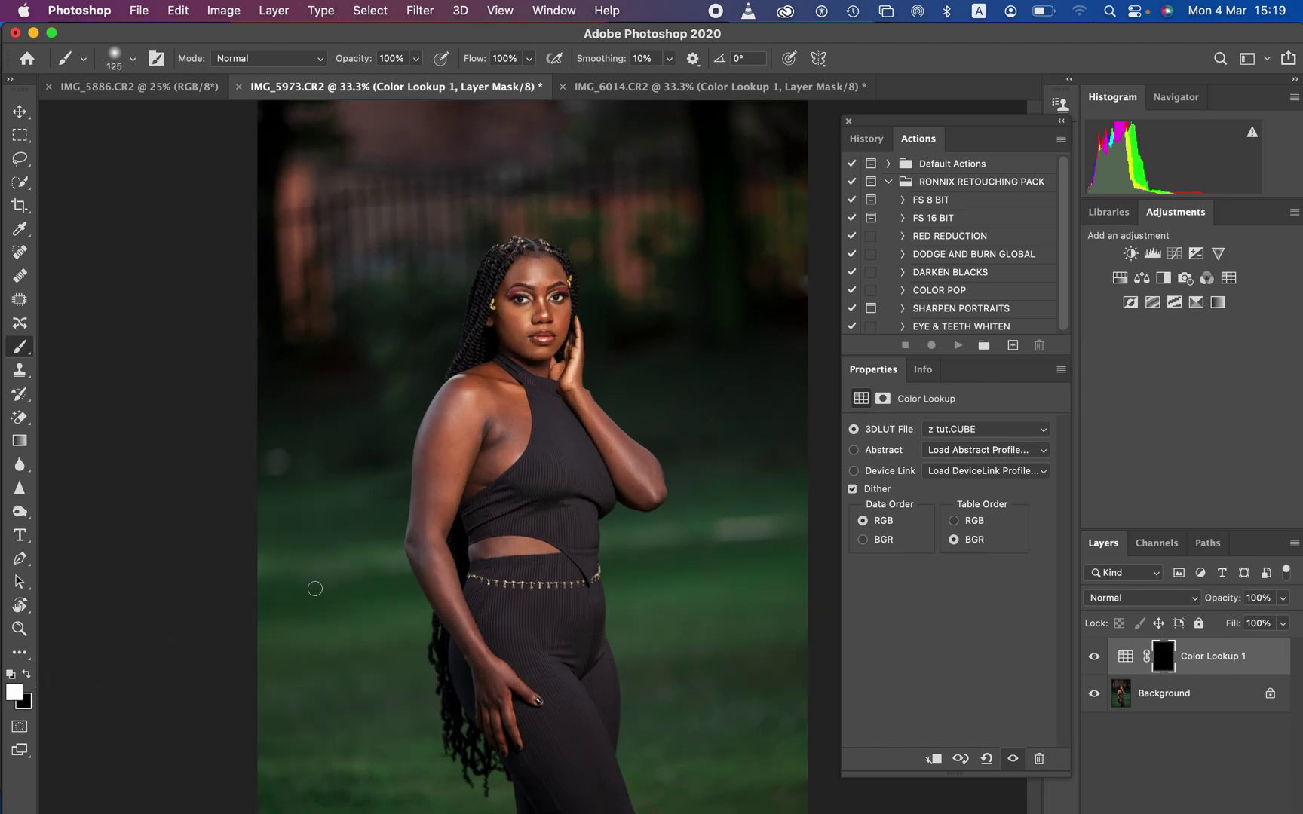
pyautogui.press(']')
pyautogui.press(']')
pyautogui.press(']')
pyautogui.moveTo(480, 452)
pyautogui.mouseDown()
pyautogui.moveTo(499, 388)
pyautogui.moveTo(471, 395)
pyautogui.moveTo(428, 540)
pyautogui.moveTo(495, 707)
pyautogui.moveTo(465, 635)
pyautogui.moveTo(483, 561)
pyautogui.moveTo(518, 544)
pyautogui.mouseUp()
pyautogui.moveTo(526, 340)
pyautogui.mouseDown()
pyautogui.moveTo(540, 310)
pyautogui.moveTo(544, 325)
pyautogui.moveTo(546, 285)
pyautogui.moveTo(577, 393)
pyautogui.moveTo(649, 487)
pyautogui.moveTo(529, 276)
pyautogui.moveTo(495, 354)
pyautogui.moveTo(499, 390)
pyautogui.moveTo(434, 527)
pyautogui.moveTo(504, 678)
pyautogui.moveTo(504, 616)
pyautogui.moveTo(478, 589)
pyautogui.moveTo(499, 620)
pyautogui.moveTo(502, 583)
pyautogui.mouseUp()
# Step: Paint black on the mask over the clothing, background spill, lips and eyes, and set the lookup layer's opacity to 90%
pyautogui.press('x')
pyautogui.click(583, 450)
pyautogui.moveTo(583, 450)
pyautogui.mouseDown()
pyautogui.moveTo(605, 381)
pyautogui.moveTo(629, 407)
pyautogui.mouseUp()
pyautogui.press('[')
pyautogui.press('[')
pyautogui.press('[')
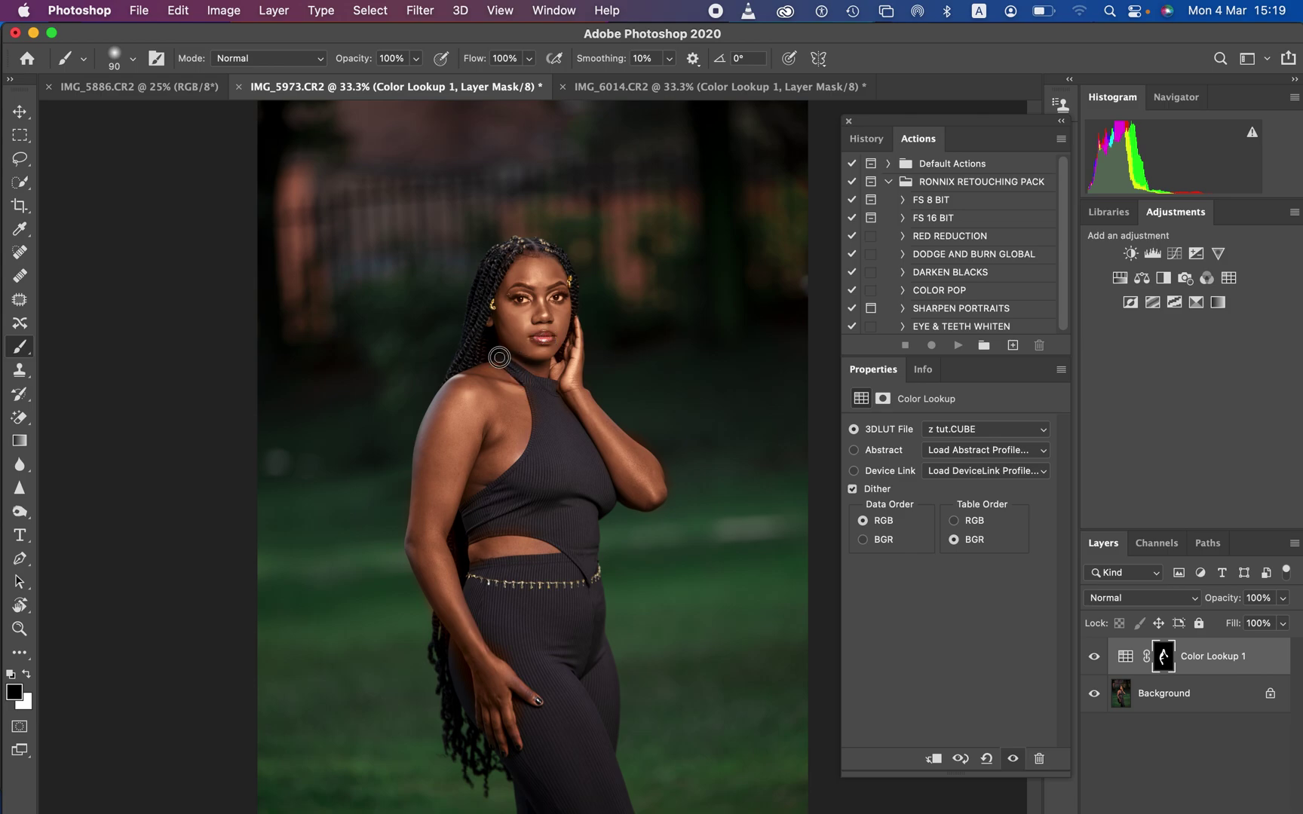
pyautogui.click(509, 369)
pyautogui.moveTo(519, 289); pyautogui.dragTo(551, 300)
pyautogui.moveTo(1220, 599)
pyautogui.mouseDown()
pyautogui.moveTo(1195, 601)
pyautogui.moveTo(1240, 602)
pyautogui.moveTo(1199, 602)
pyautogui.moveTo(1218, 604)
pyautogui.mouseUp()
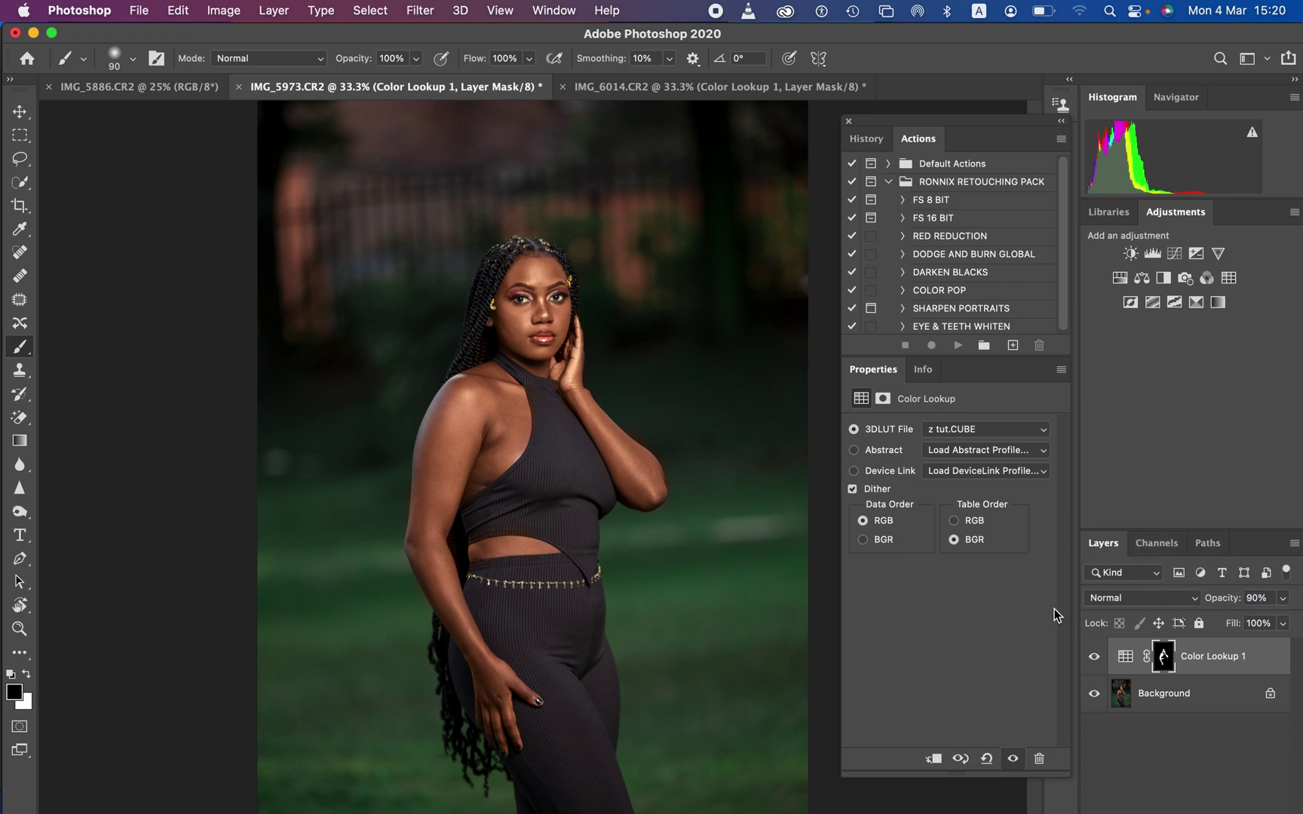
# Step: Add a Color Lookup adjustment layer to IMG_5886.CR2 and load z tut.CUBE from the Desktop
pyautogui.click(211, 87)
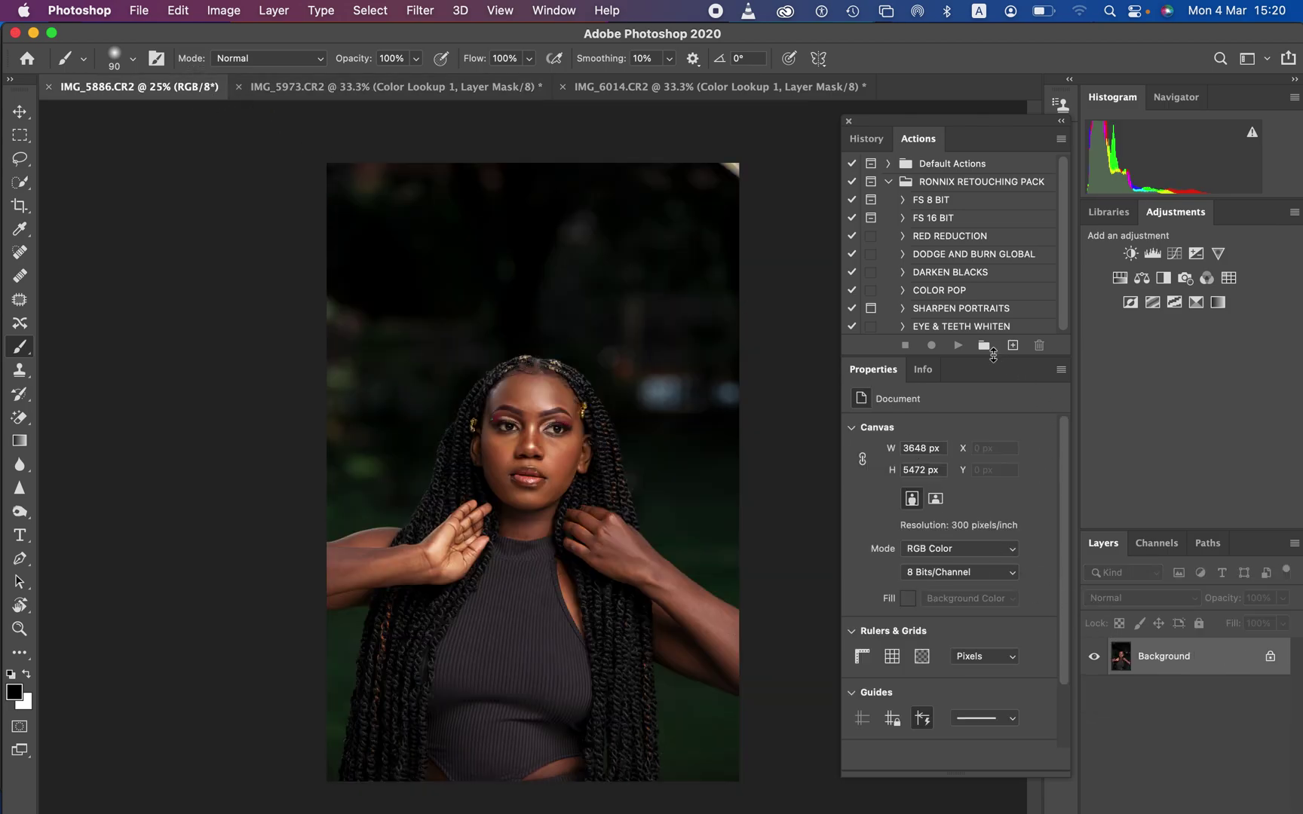
pyautogui.click(1228, 278)
pyautogui.click(994, 429)
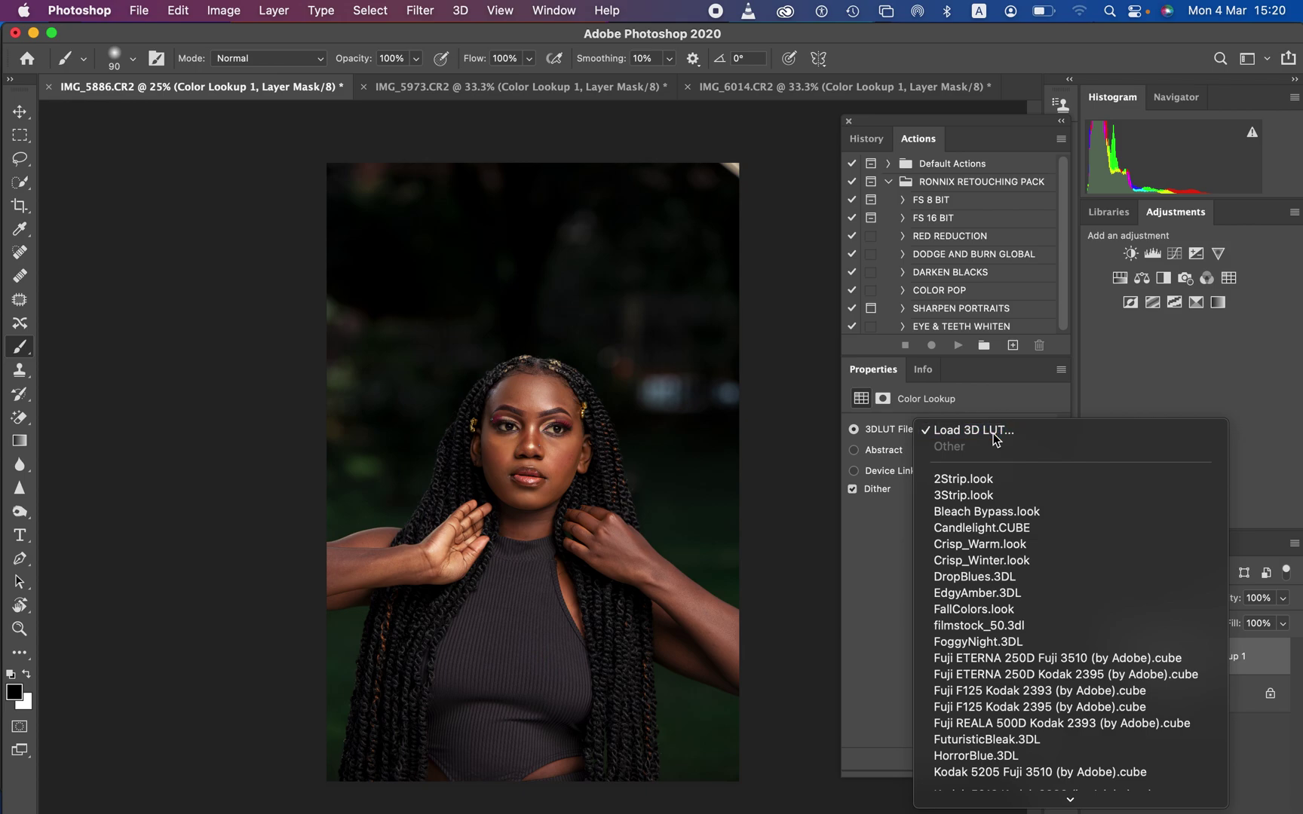
pyautogui.click(856, 431)
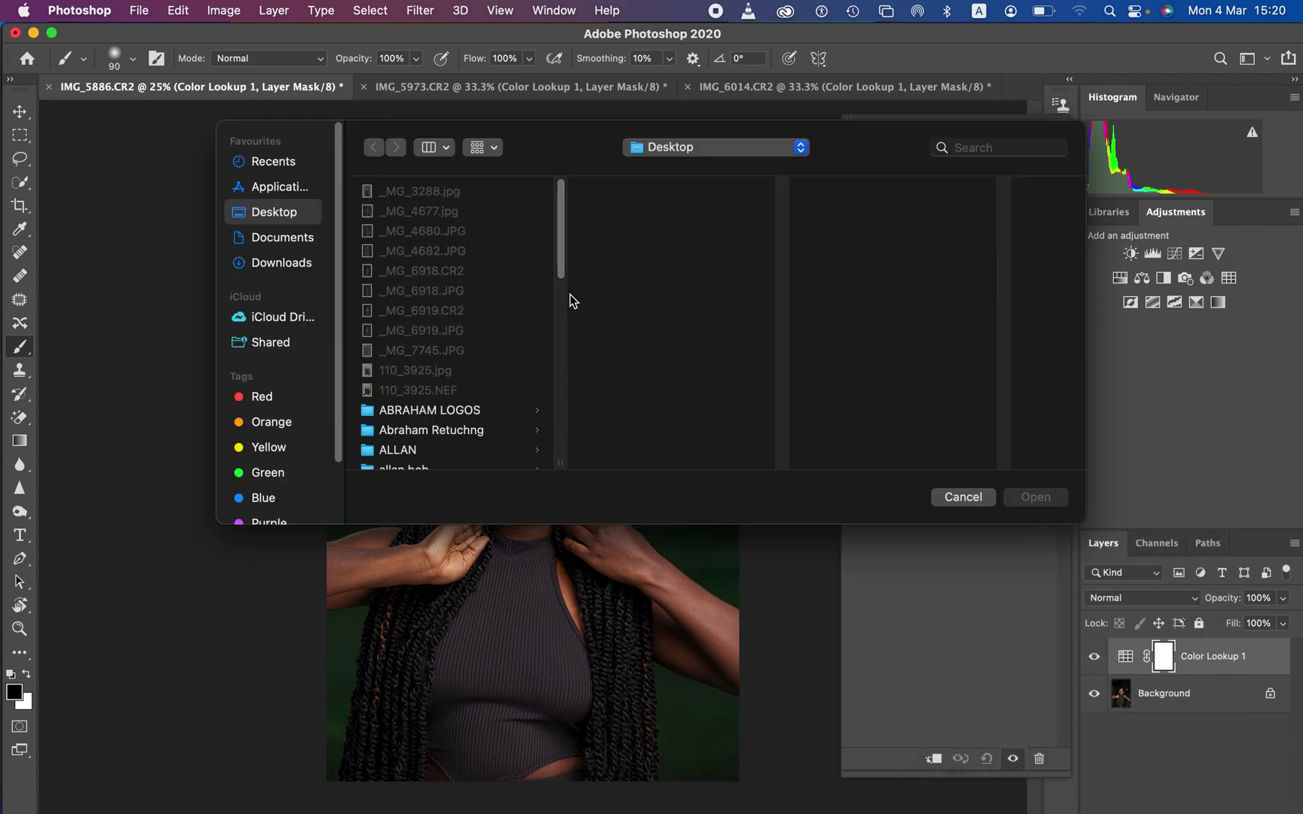
pyautogui.moveTo(564, 271); pyautogui.dragTo(496, 462)
pyautogui.click(451, 452)
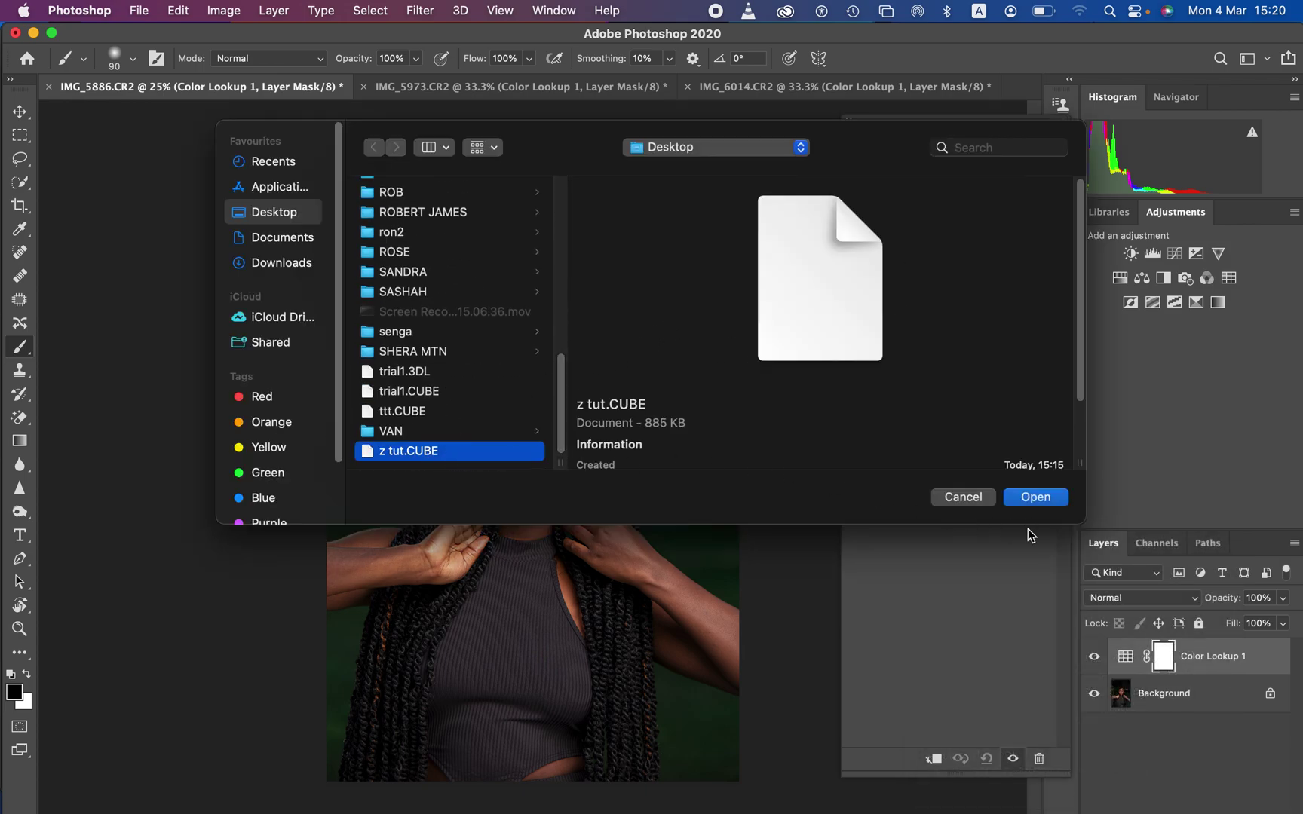
pyautogui.click(1035, 499)
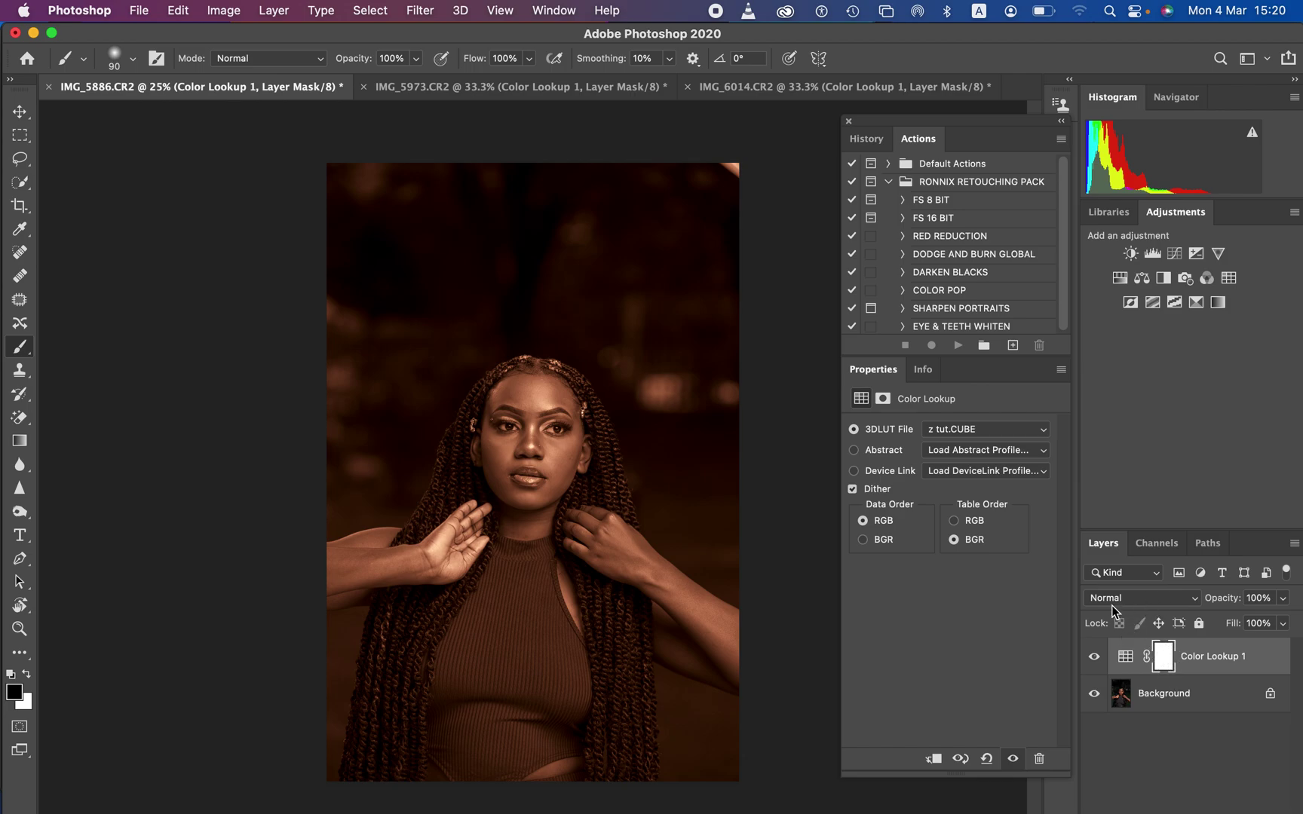
# Step: Invert the lookup layer's mask to black and paint white with a 600 px brush over the face, hands and both arms
pyautogui.press('super+i')
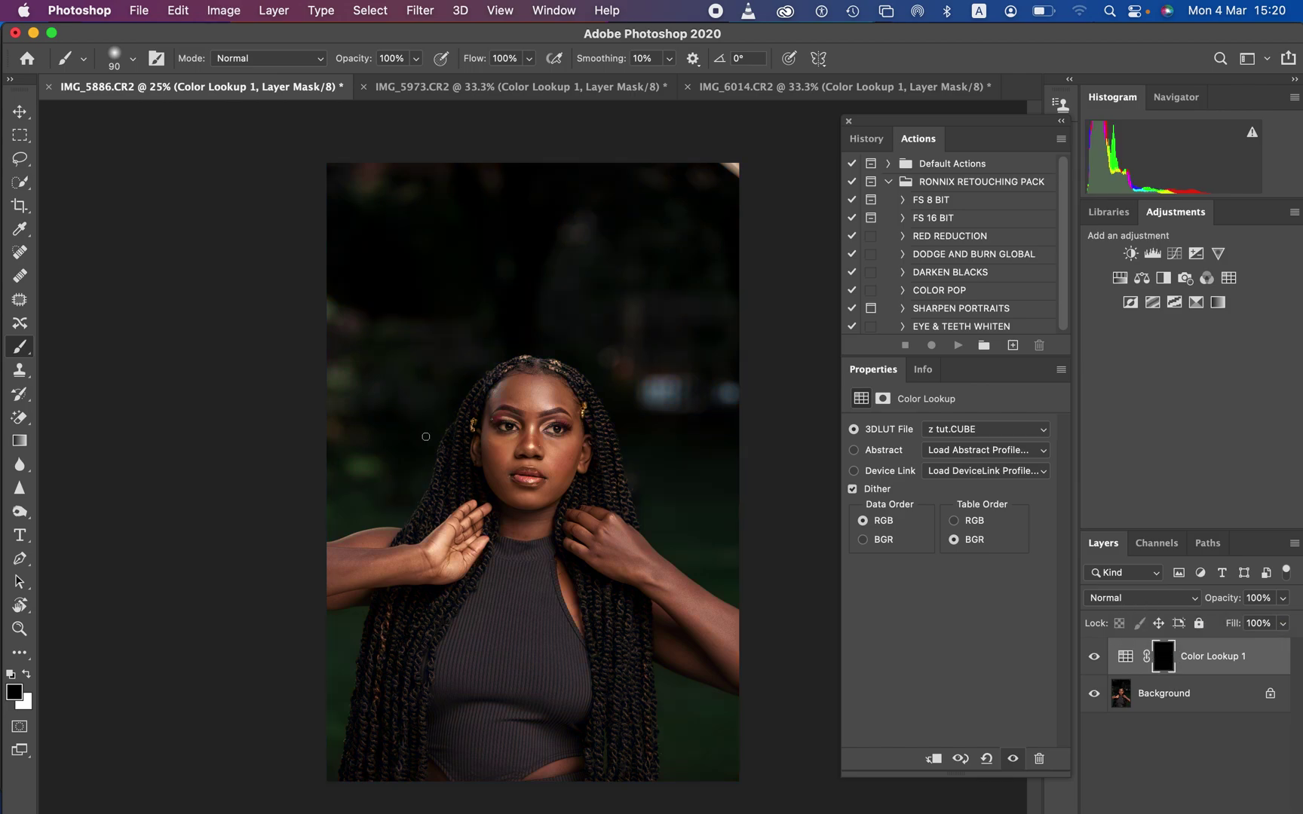
pyautogui.click(26, 677)
pyautogui.press(']')
pyautogui.press(']')
pyautogui.press(']')
pyautogui.press(']')
pyautogui.press(']')
pyautogui.press(']')
pyautogui.press(']')
pyautogui.press(']')
pyautogui.press(']')
pyautogui.press(']')
pyautogui.press(']')
pyautogui.press(']')
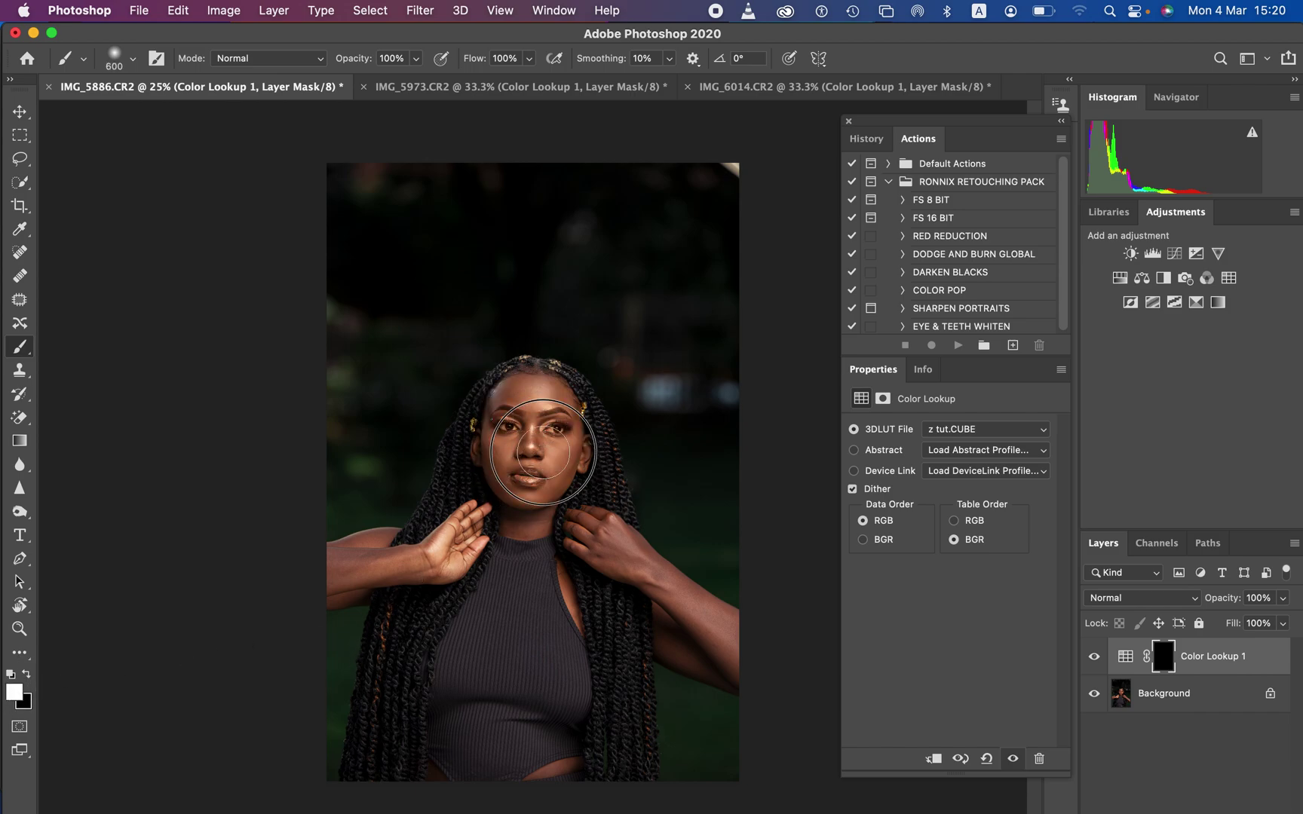
pyautogui.moveTo(543, 453)
pyautogui.mouseDown()
pyautogui.moveTo(530, 418)
pyautogui.moveTo(532, 486)
pyautogui.mouseUp()
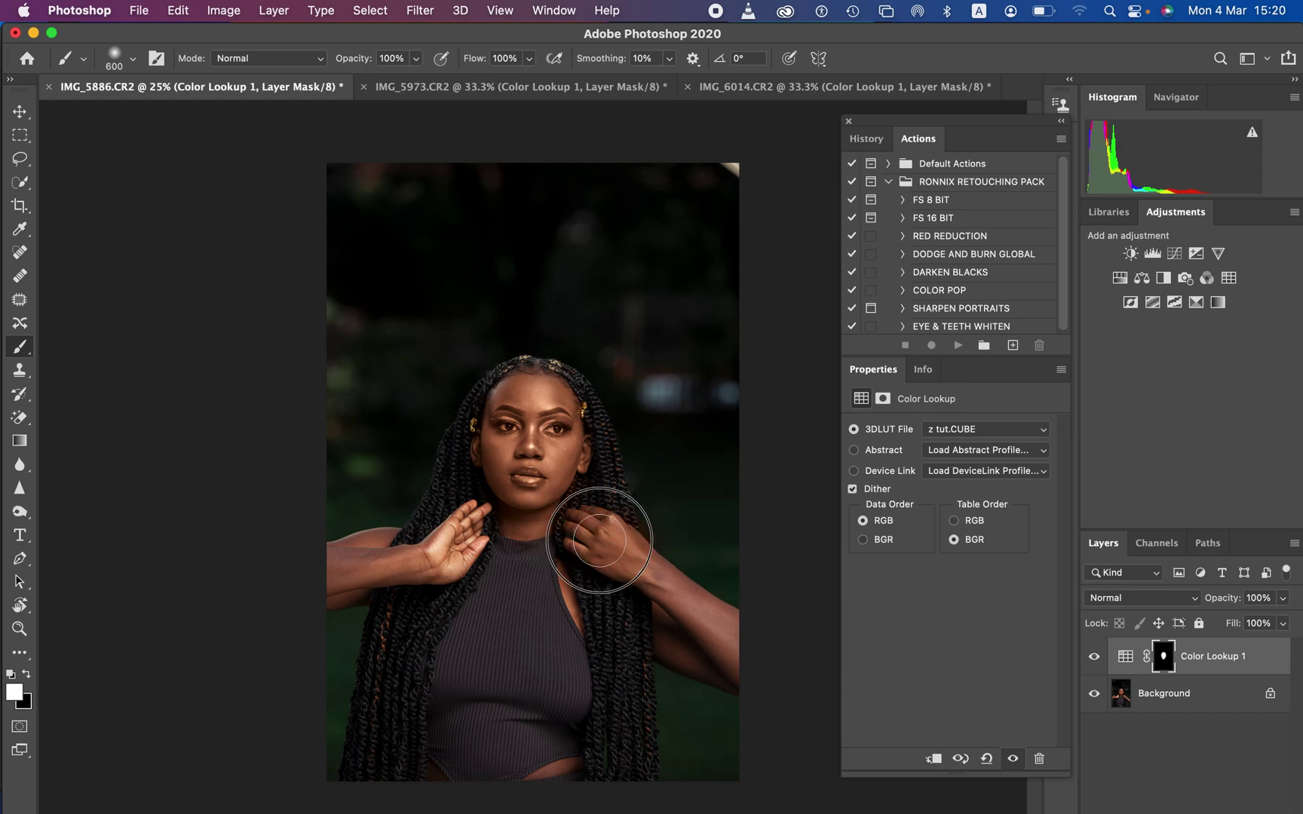
pyautogui.moveTo(599, 539)
pyautogui.mouseDown()
pyautogui.moveTo(724, 656)
pyautogui.moveTo(758, 654)
pyautogui.mouseUp()
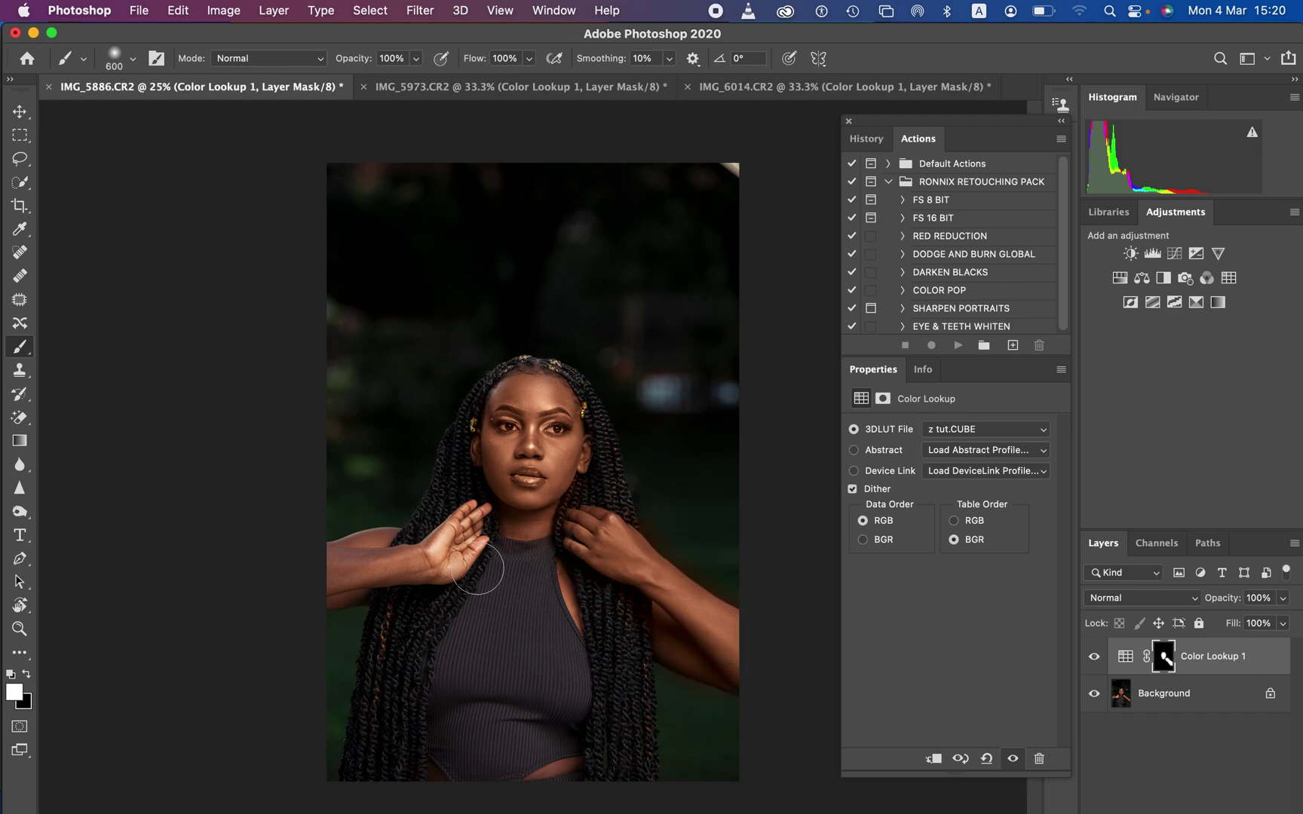
pyautogui.moveTo(477, 568)
pyautogui.mouseDown()
pyautogui.moveTo(468, 540)
pyautogui.moveTo(407, 565)
pyautogui.moveTo(365, 556)
pyautogui.moveTo(332, 572)
pyautogui.mouseUp()
# Step: Paint black on the mask over spill around the arm and, at 100 px, over the lips and eyes, and set the layer's opacity to 87%
pyautogui.press('x')
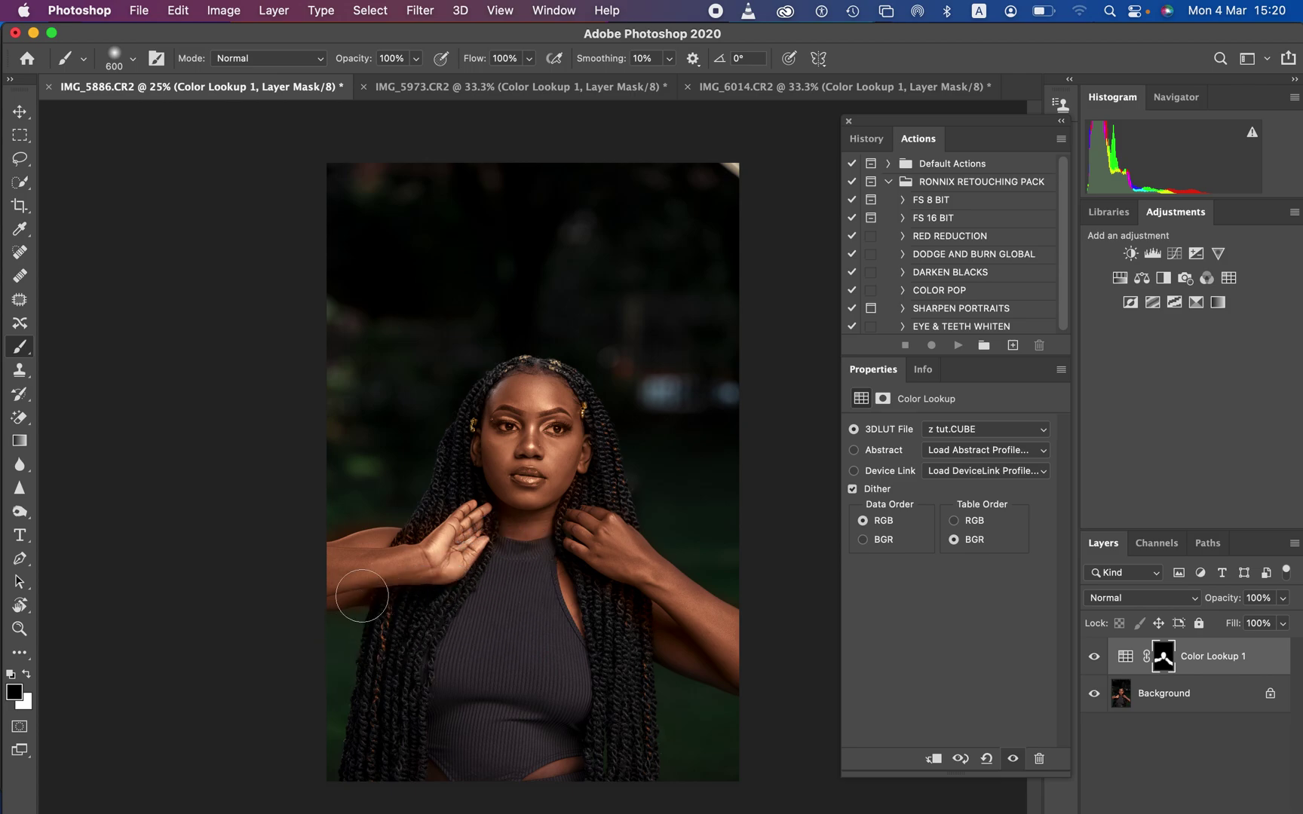
pyautogui.moveTo(362, 595)
pyautogui.mouseDown()
pyautogui.moveTo(363, 500)
pyautogui.moveTo(378, 472)
pyautogui.moveTo(410, 465)
pyautogui.moveTo(418, 510)
pyautogui.mouseUp()
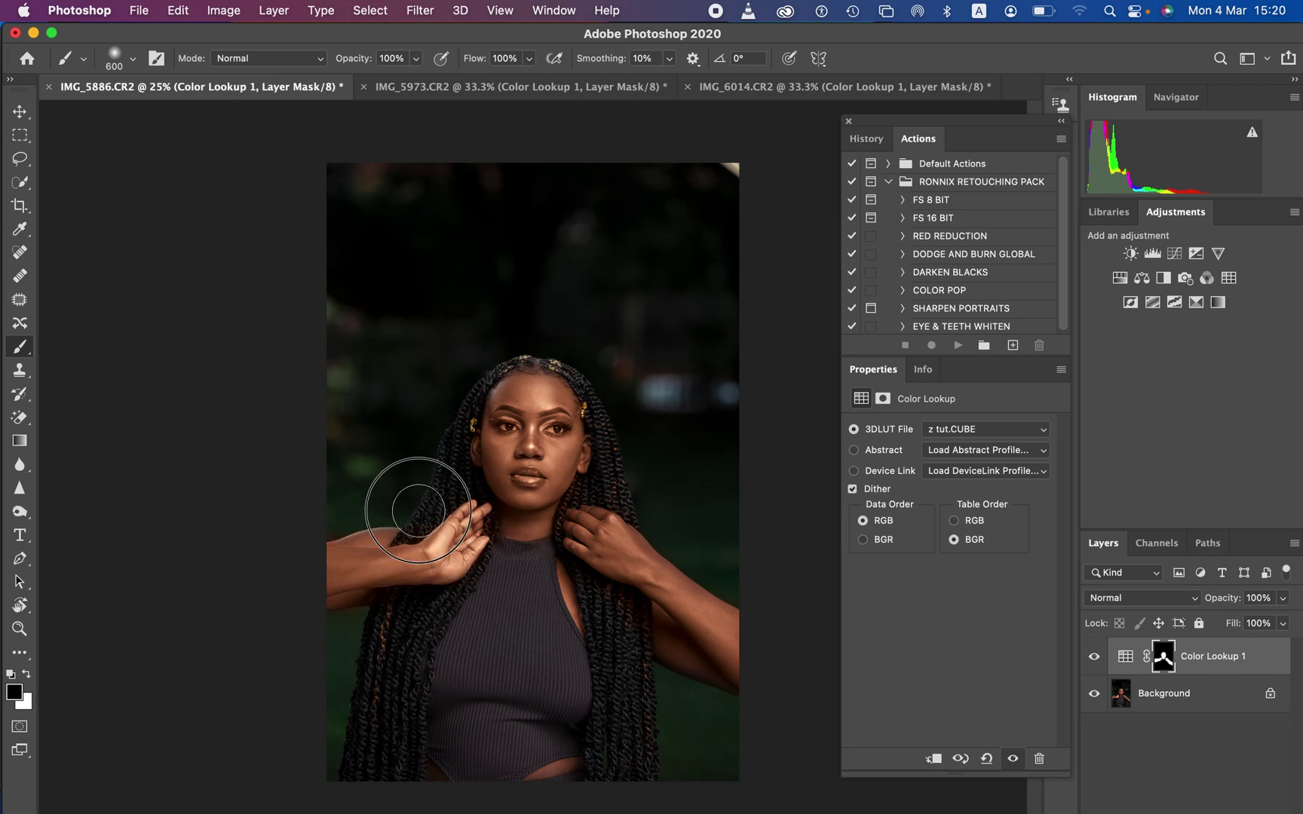
pyautogui.press('[')
pyautogui.press('[')
pyautogui.press('[')
pyautogui.press('[')
pyautogui.press('[')
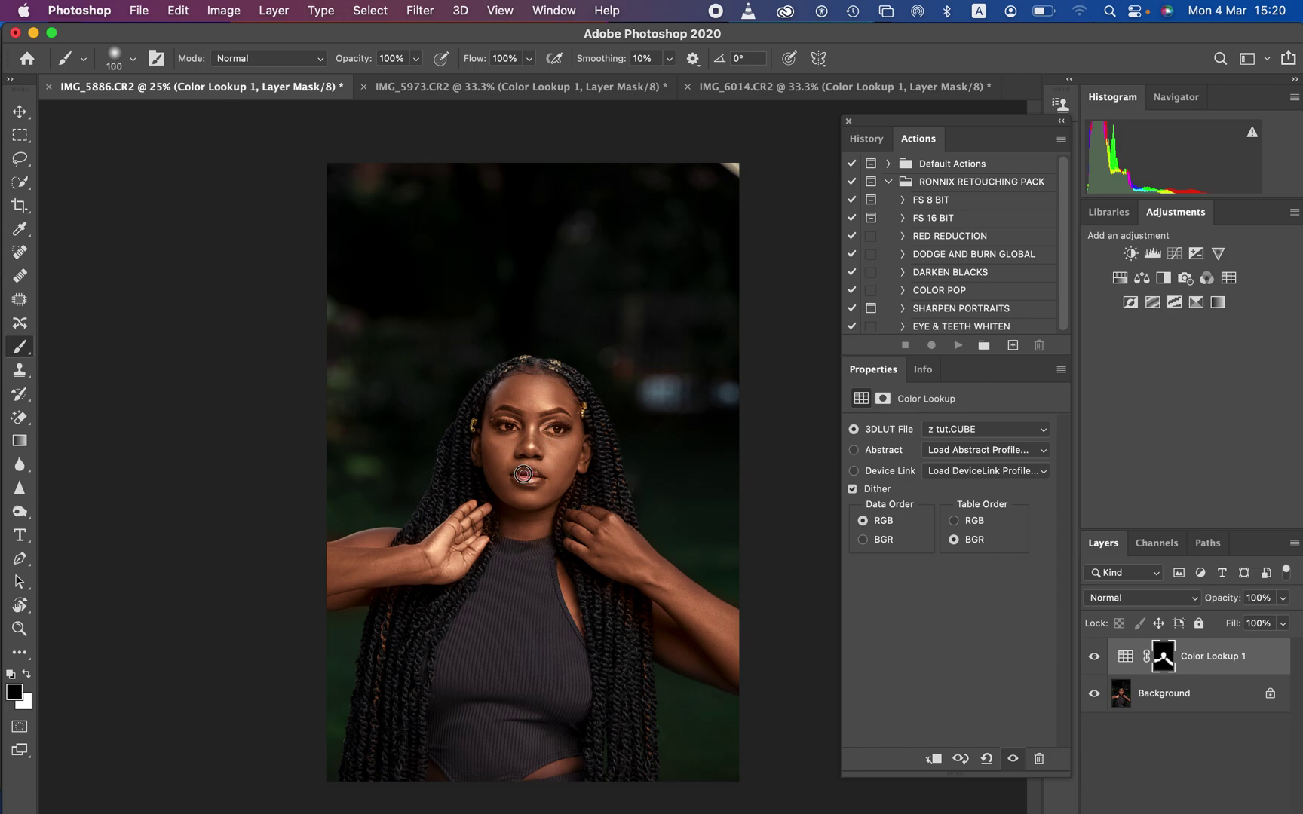
pyautogui.moveTo(524, 473); pyautogui.dragTo(535, 480)
pyautogui.moveTo(499, 423); pyautogui.dragTo(514, 428)
pyautogui.moveTo(553, 425); pyautogui.dragTo(551, 432)
pyautogui.moveTo(1218, 603); pyautogui.dragTo(1208, 603)
# Step: Close the floating Actions and Properties panels and compare the skin tone across IMG_5886.CR2, IMG_5973.CR2 and IMG_6014.CR2
pyautogui.click(849, 121)
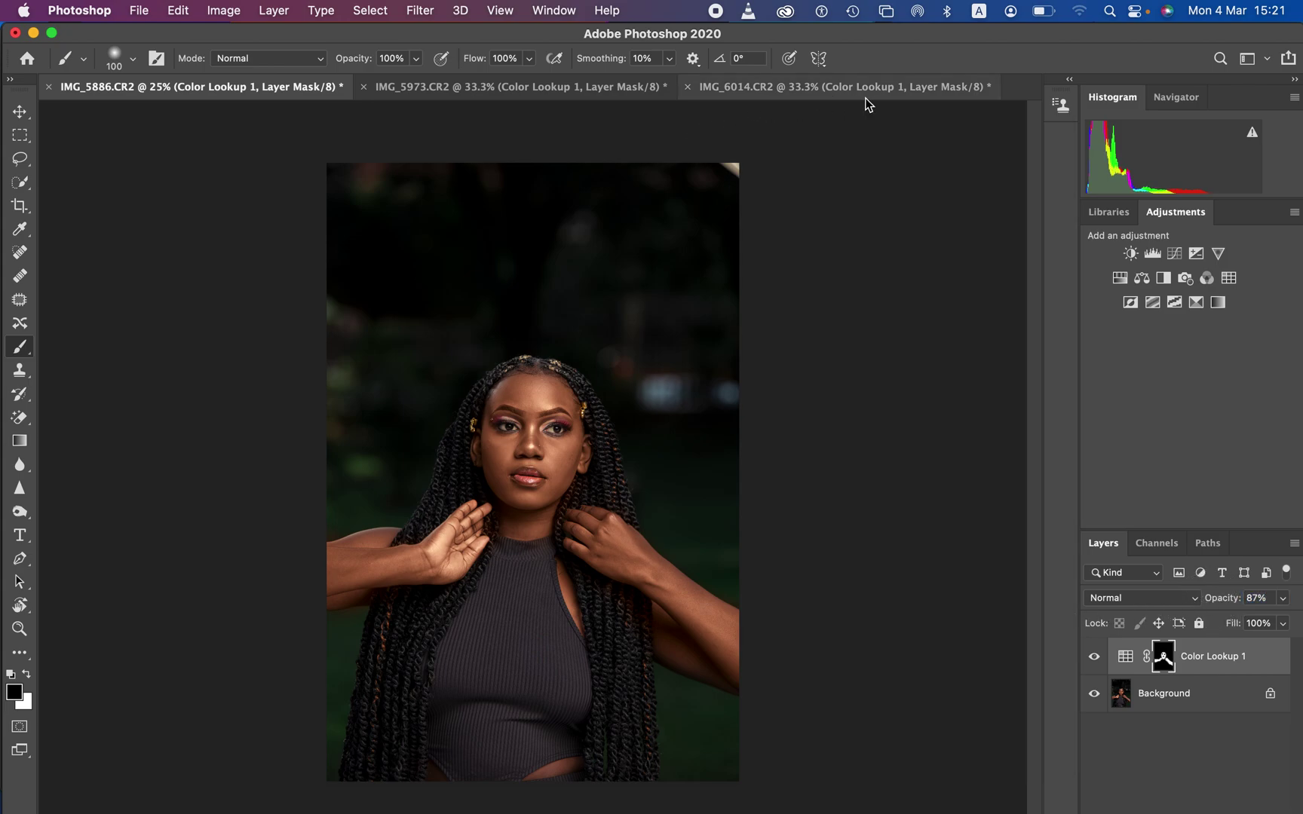
pyautogui.click(859, 90)
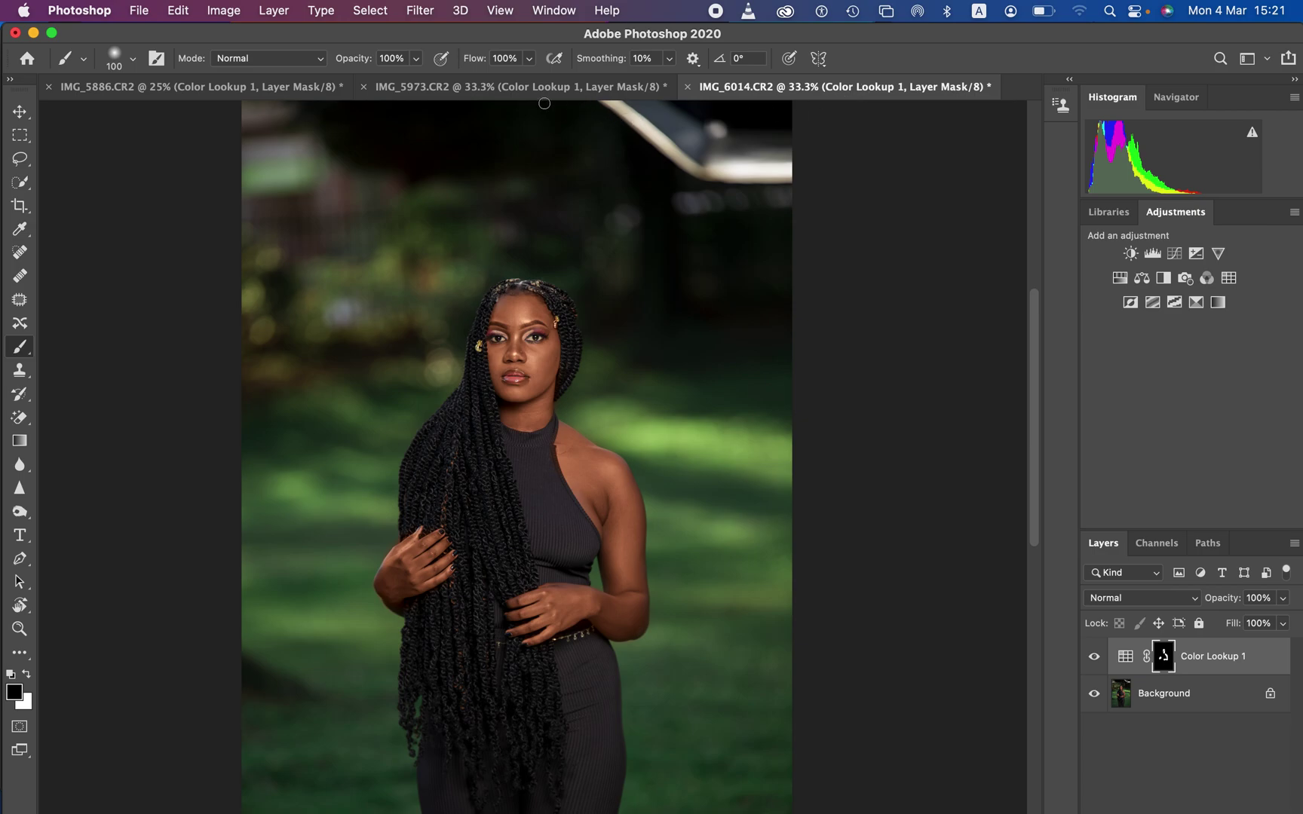
pyautogui.click(492, 89)
pyautogui.click(266, 88)
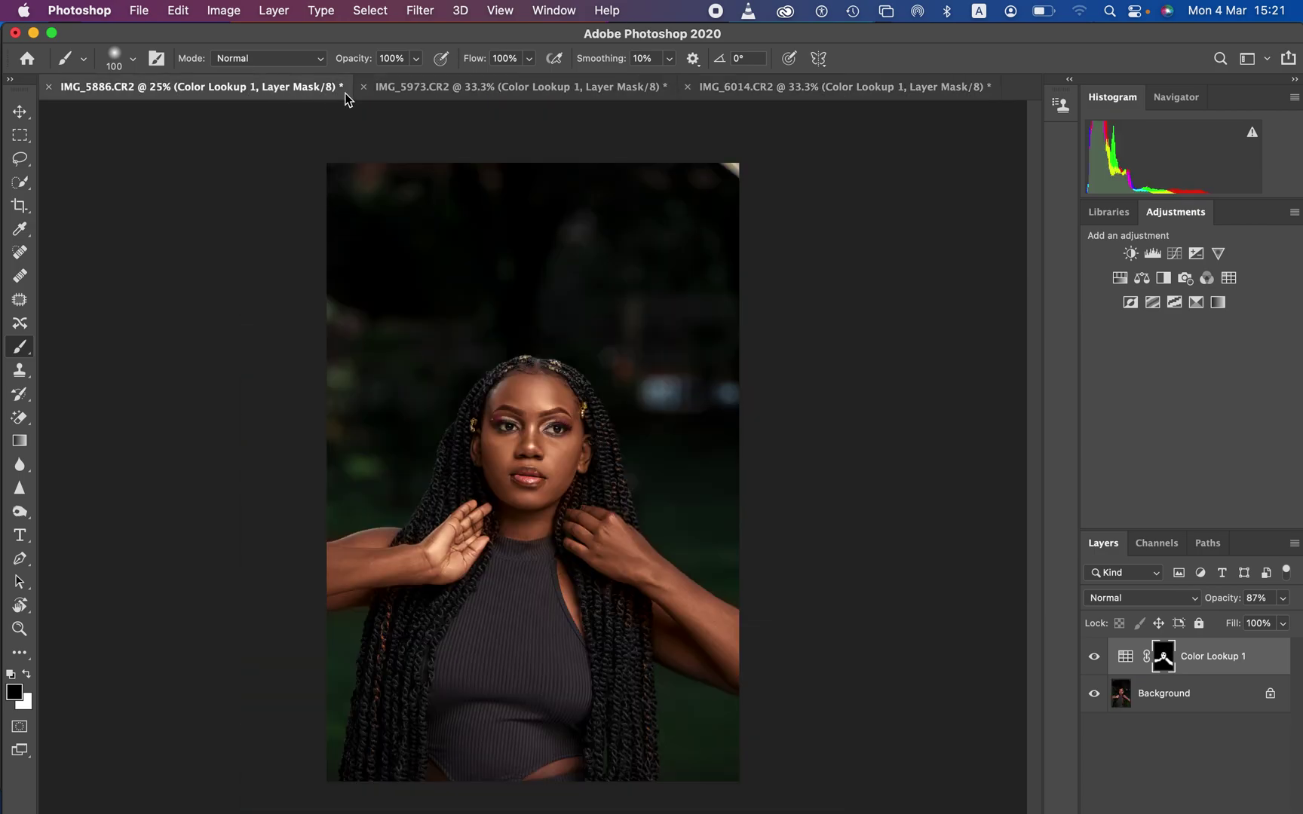
pyautogui.click(520, 86)
pyautogui.click(777, 88)
pyautogui.click(603, 85)
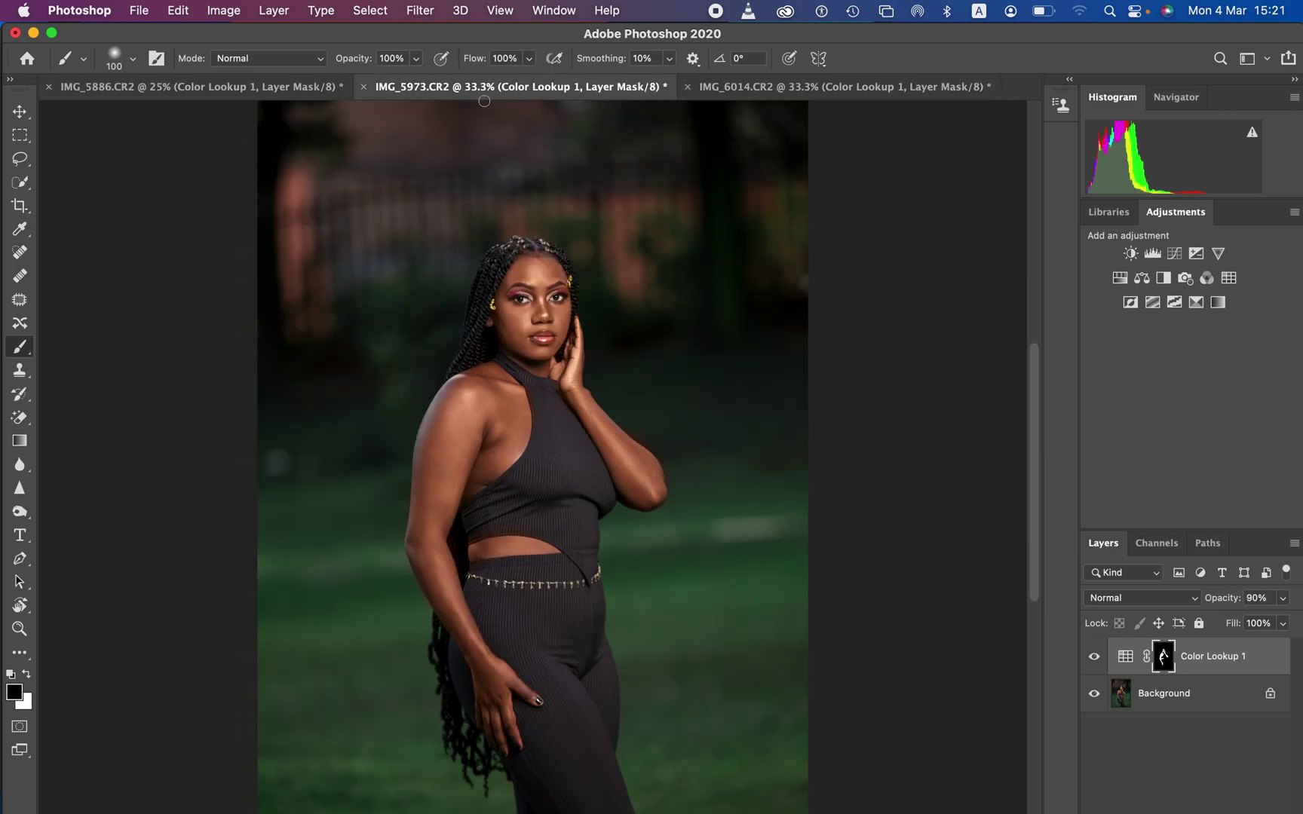
pyautogui.click(215, 91)
pyautogui.click(524, 88)
pyautogui.click(811, 87)
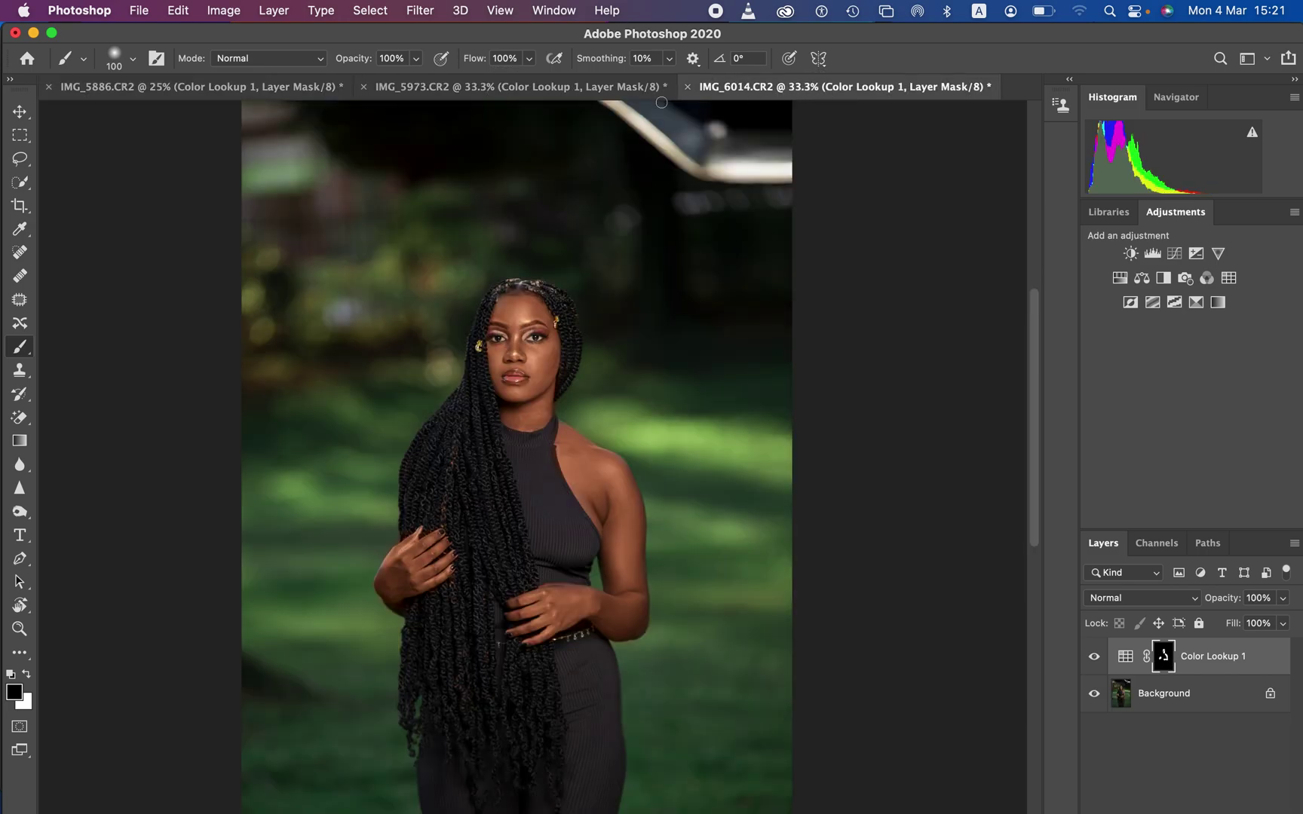
pyautogui.click(526, 88)
pyautogui.click(285, 88)
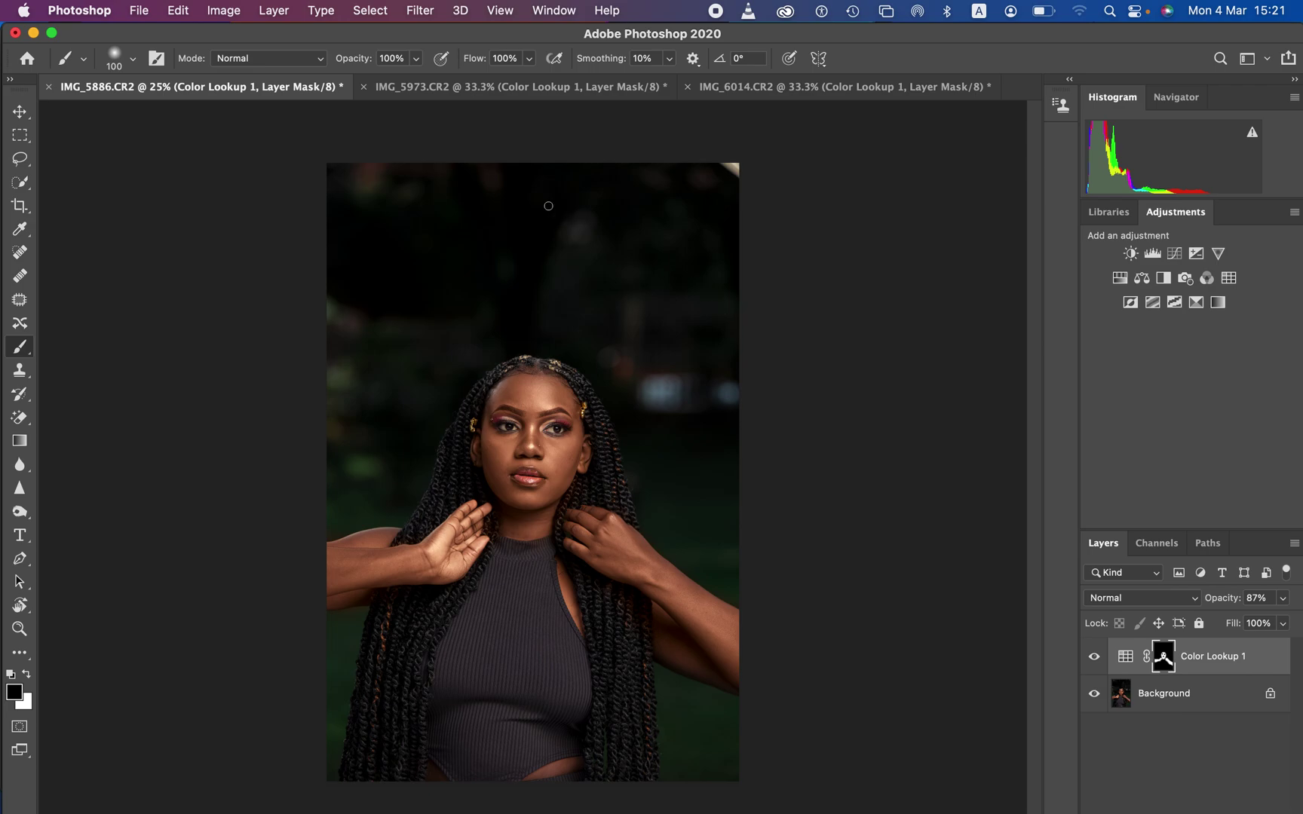
pyautogui.click(513, 93)
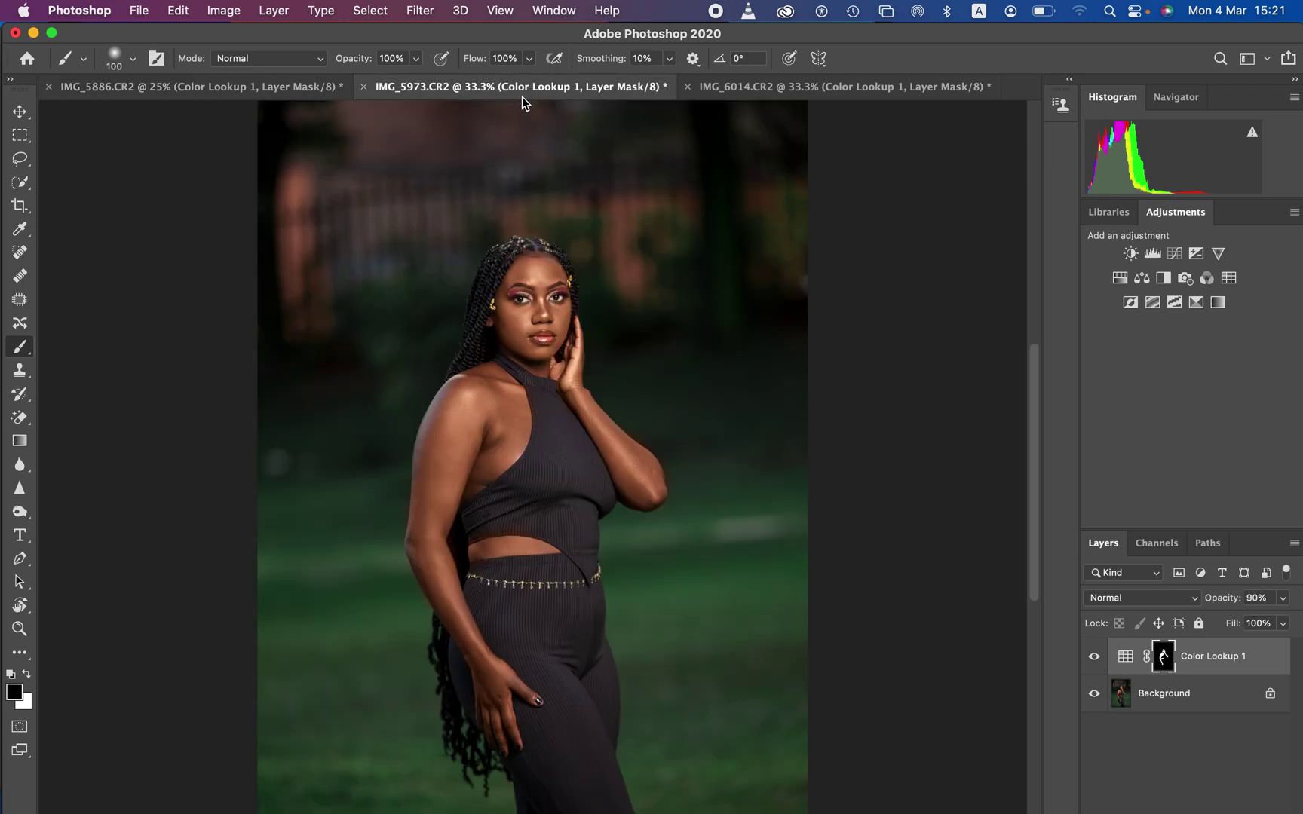
pyautogui.click(780, 92)
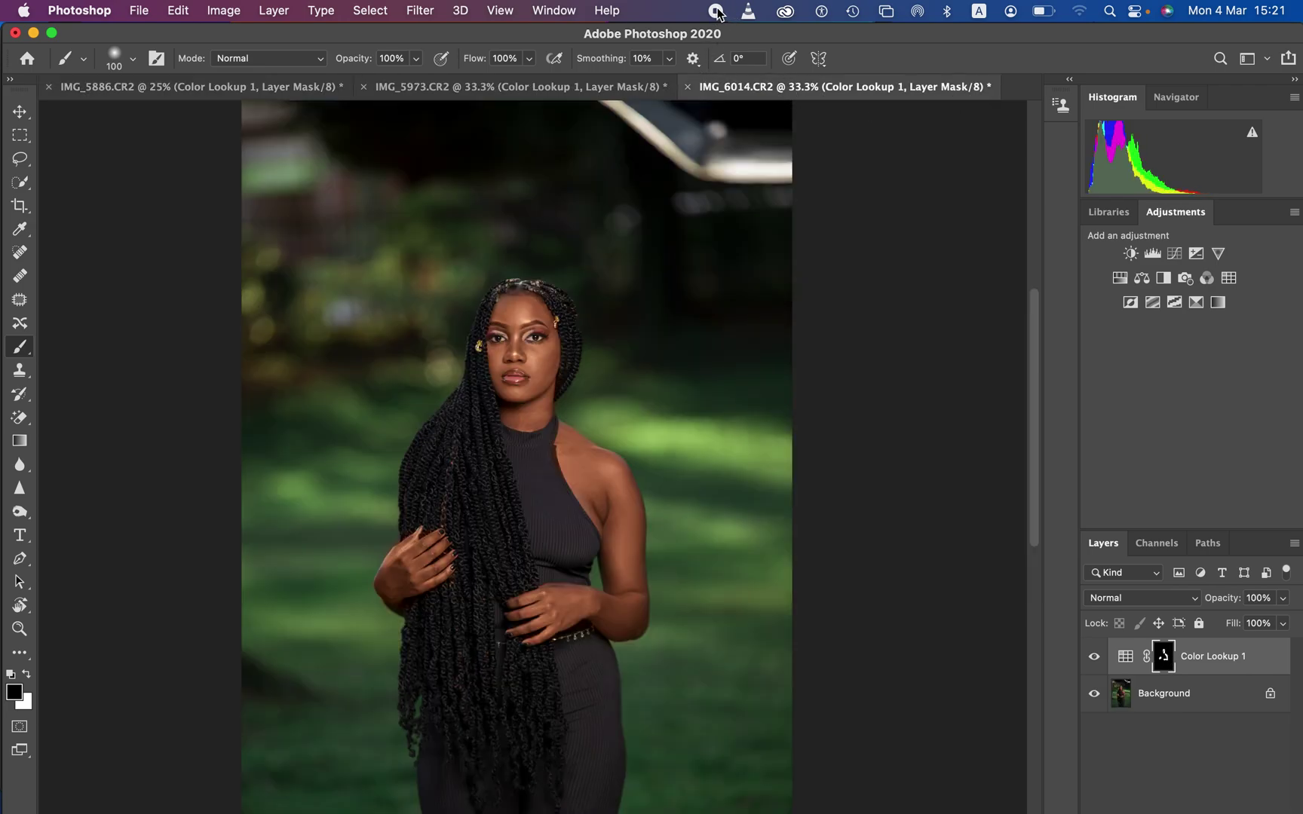